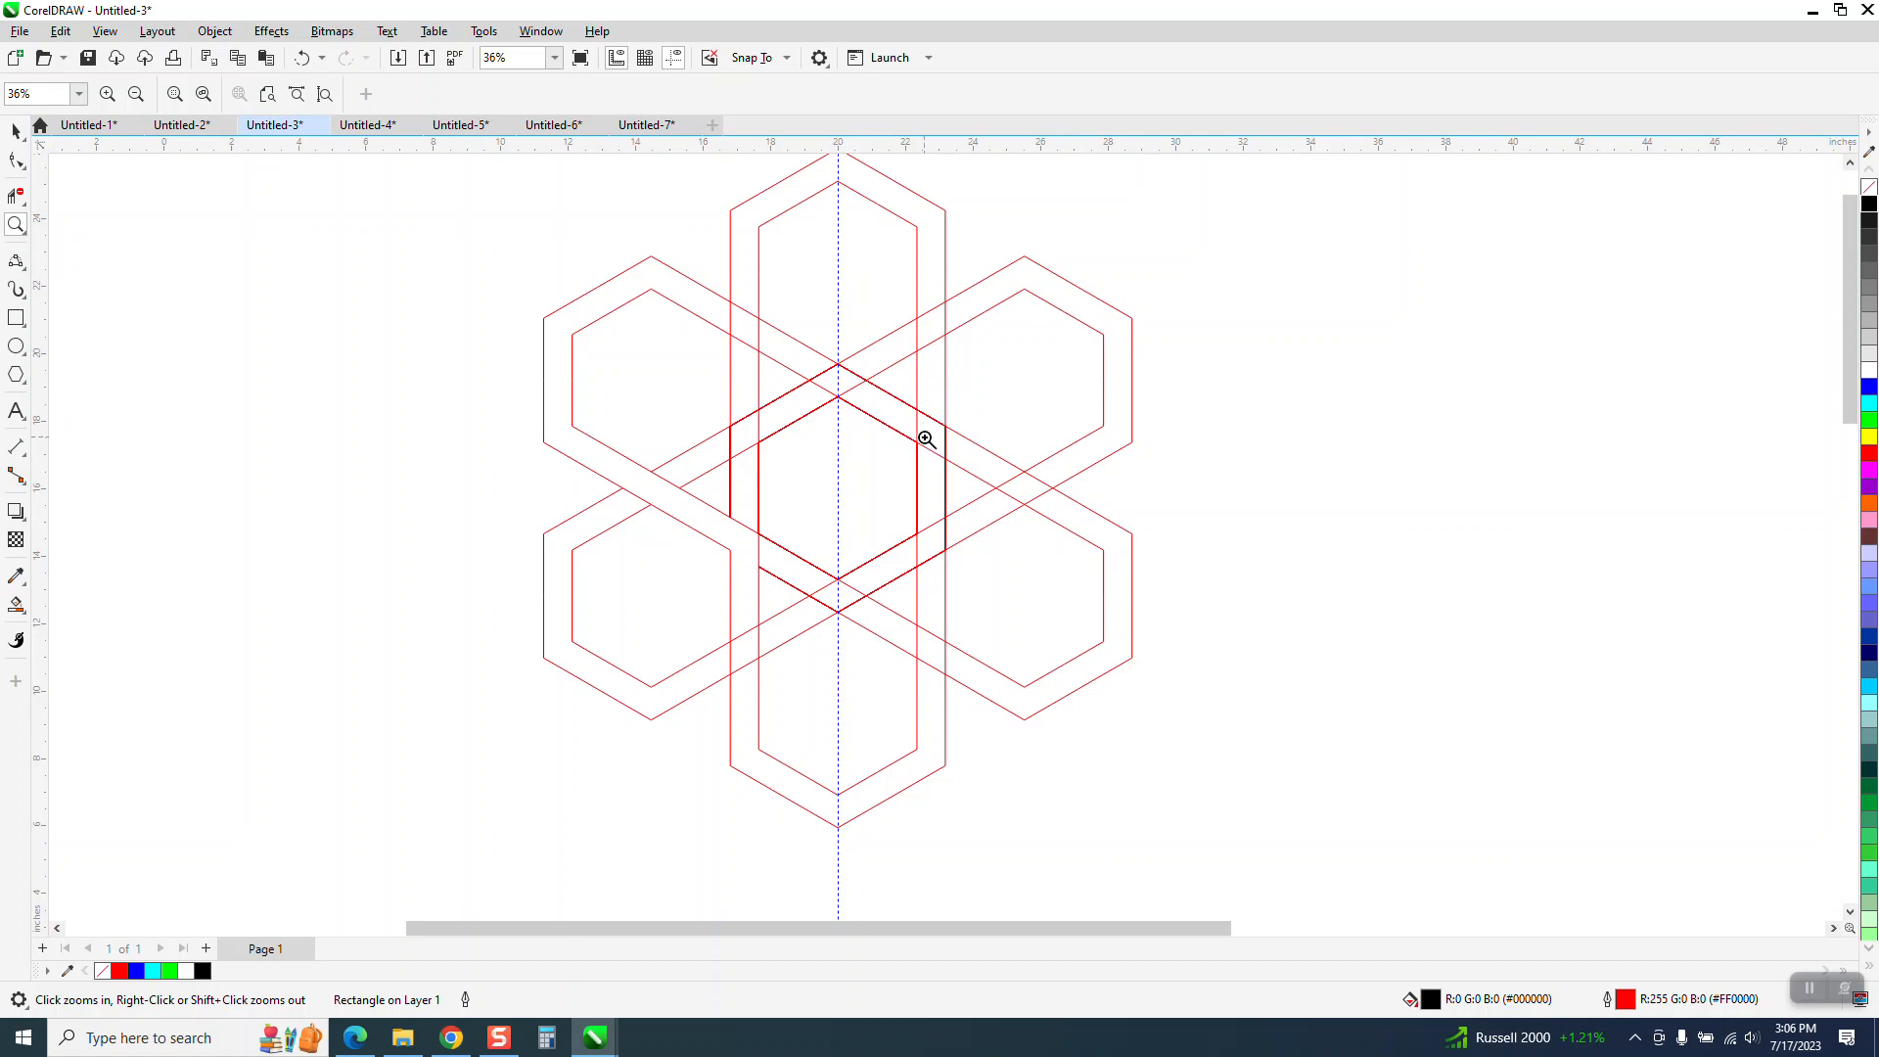
# Draw a six-sided polygon about 8.2 by 9.5 inches on the empty page and centre it on the page.
pyautogui.scroll(-1, 945, 428)
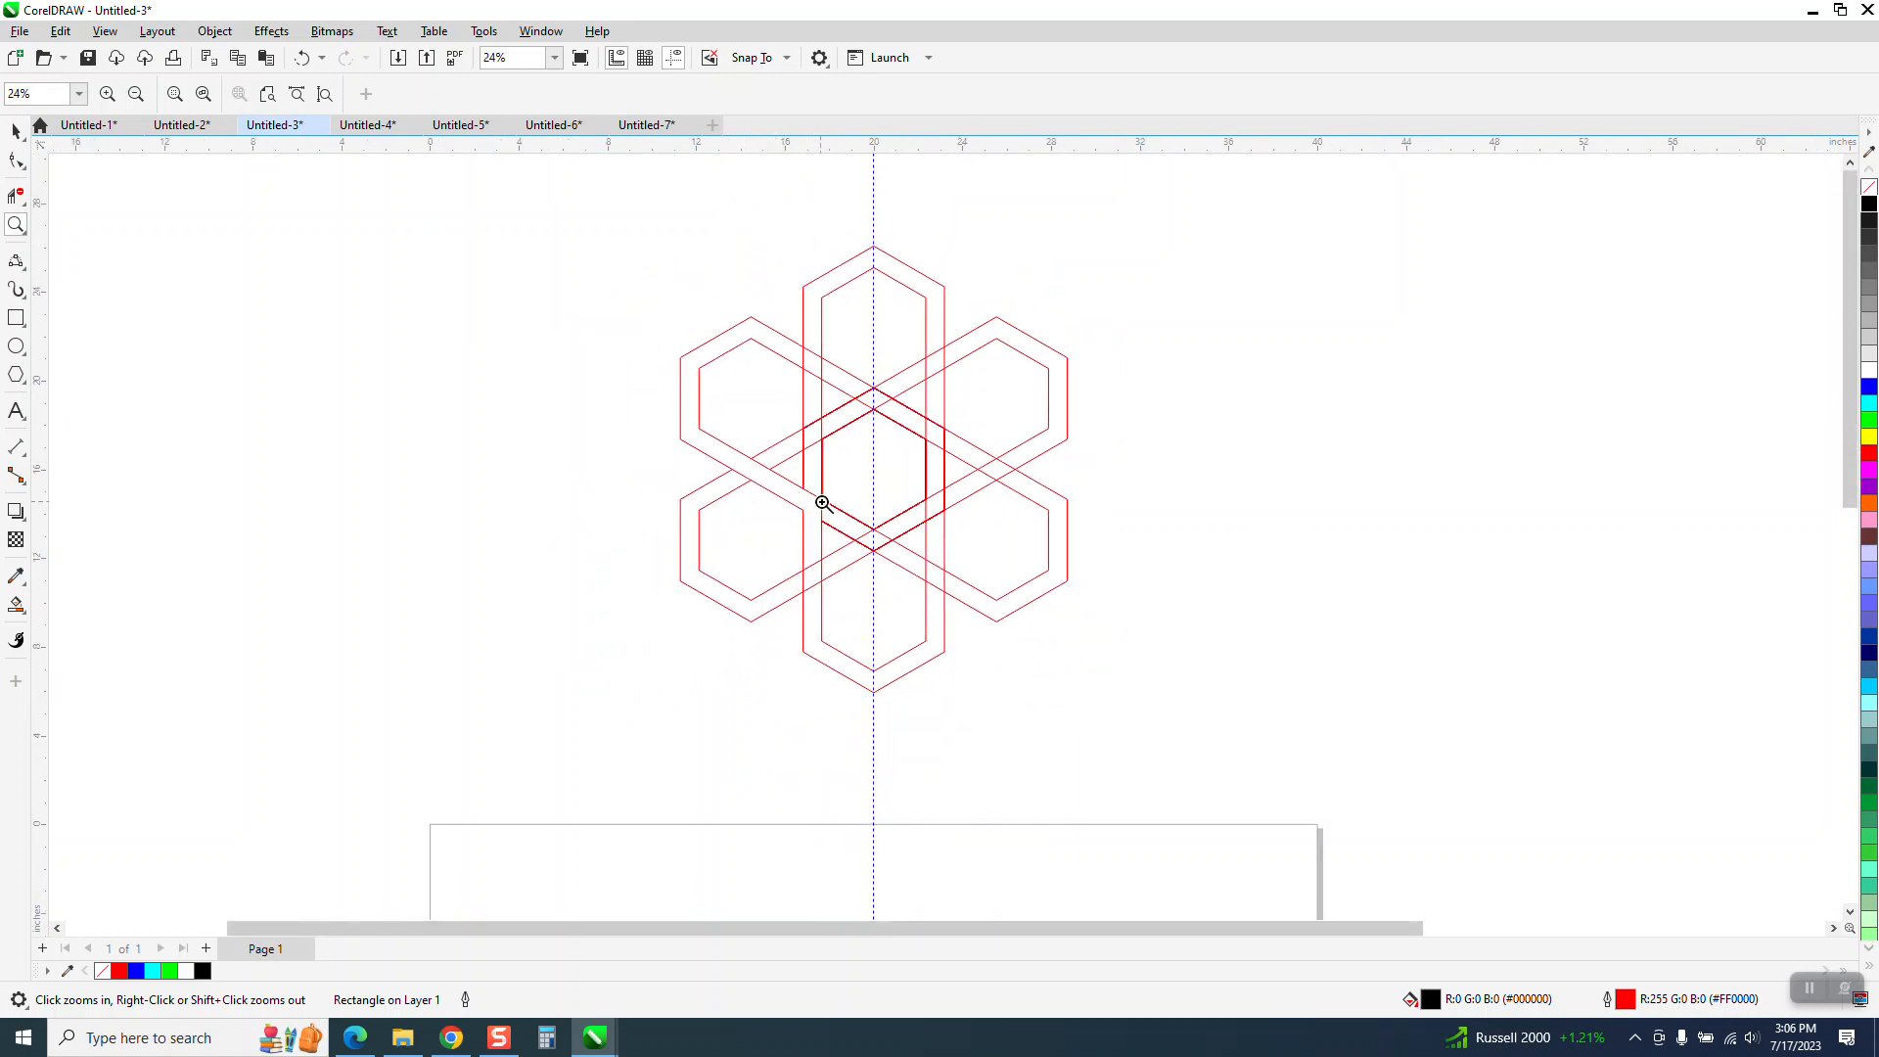
pyautogui.scroll(-3, 823, 480)
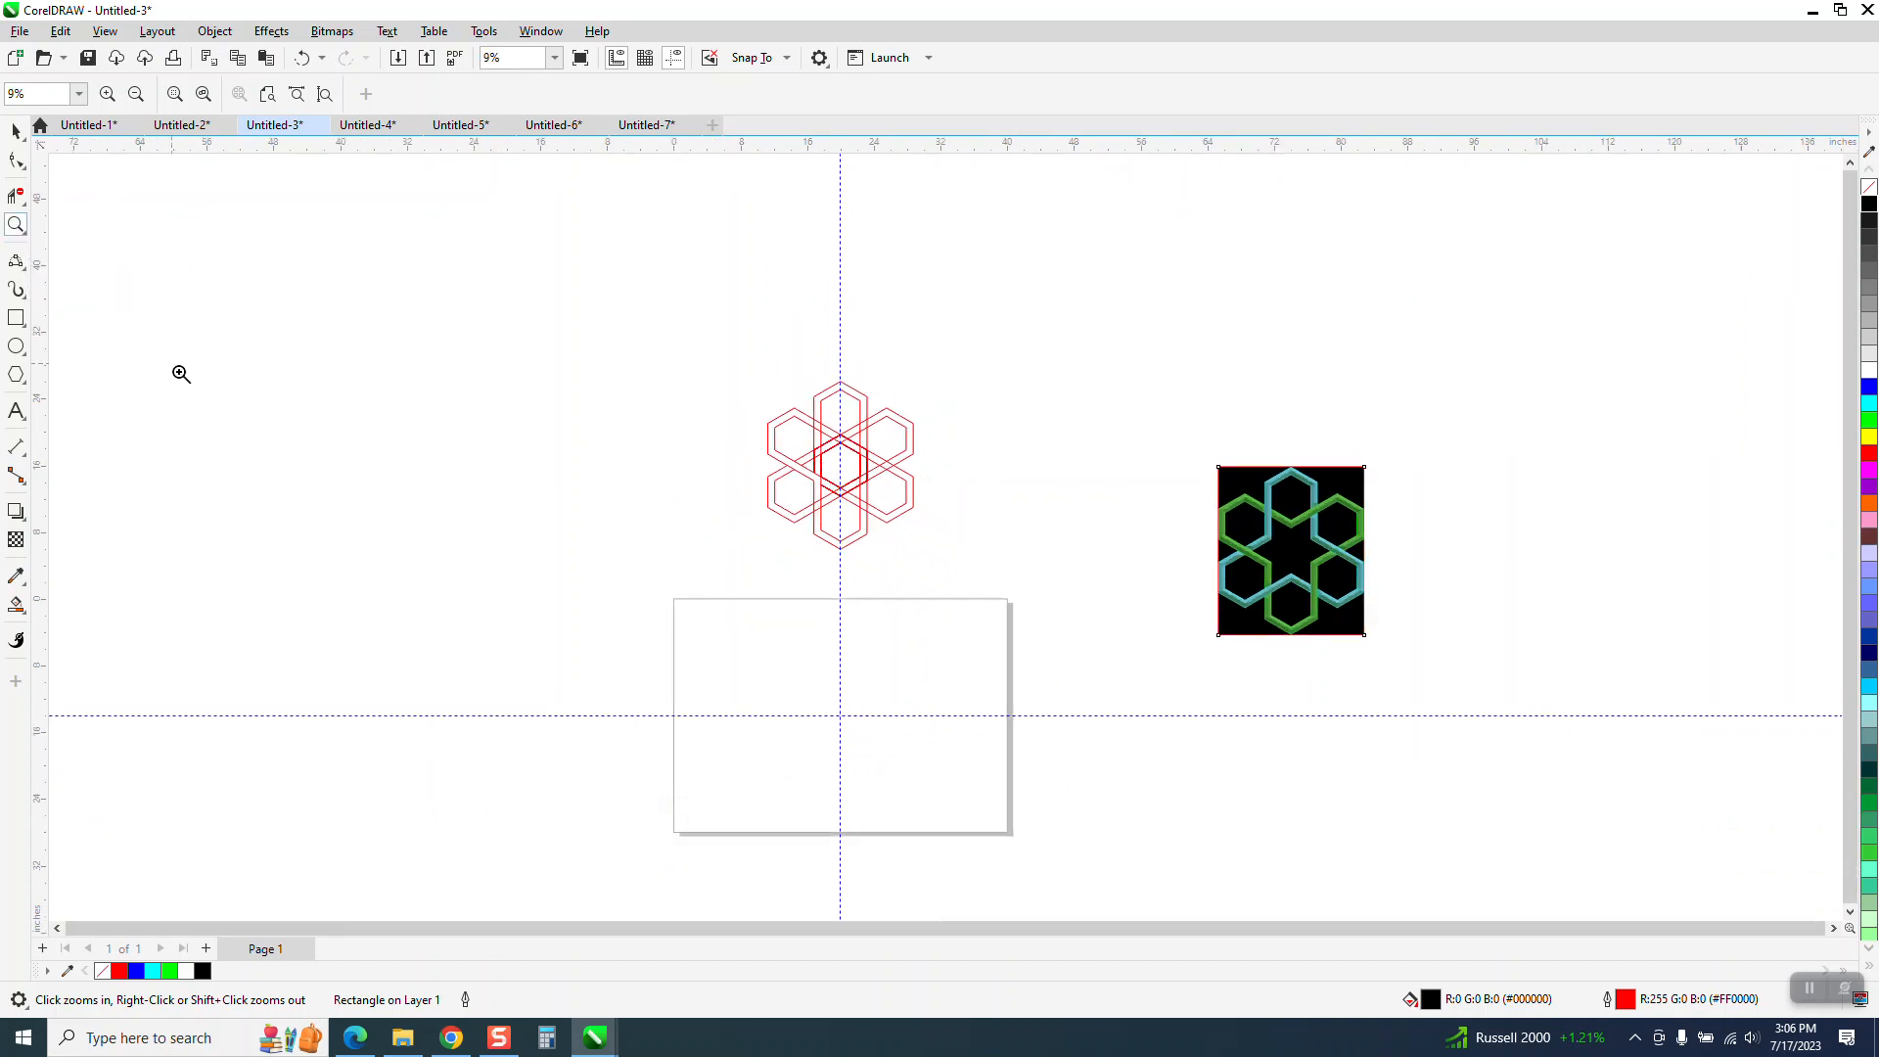
pyautogui.moveTo(674, 588); pyautogui.dragTo(1104, 867)
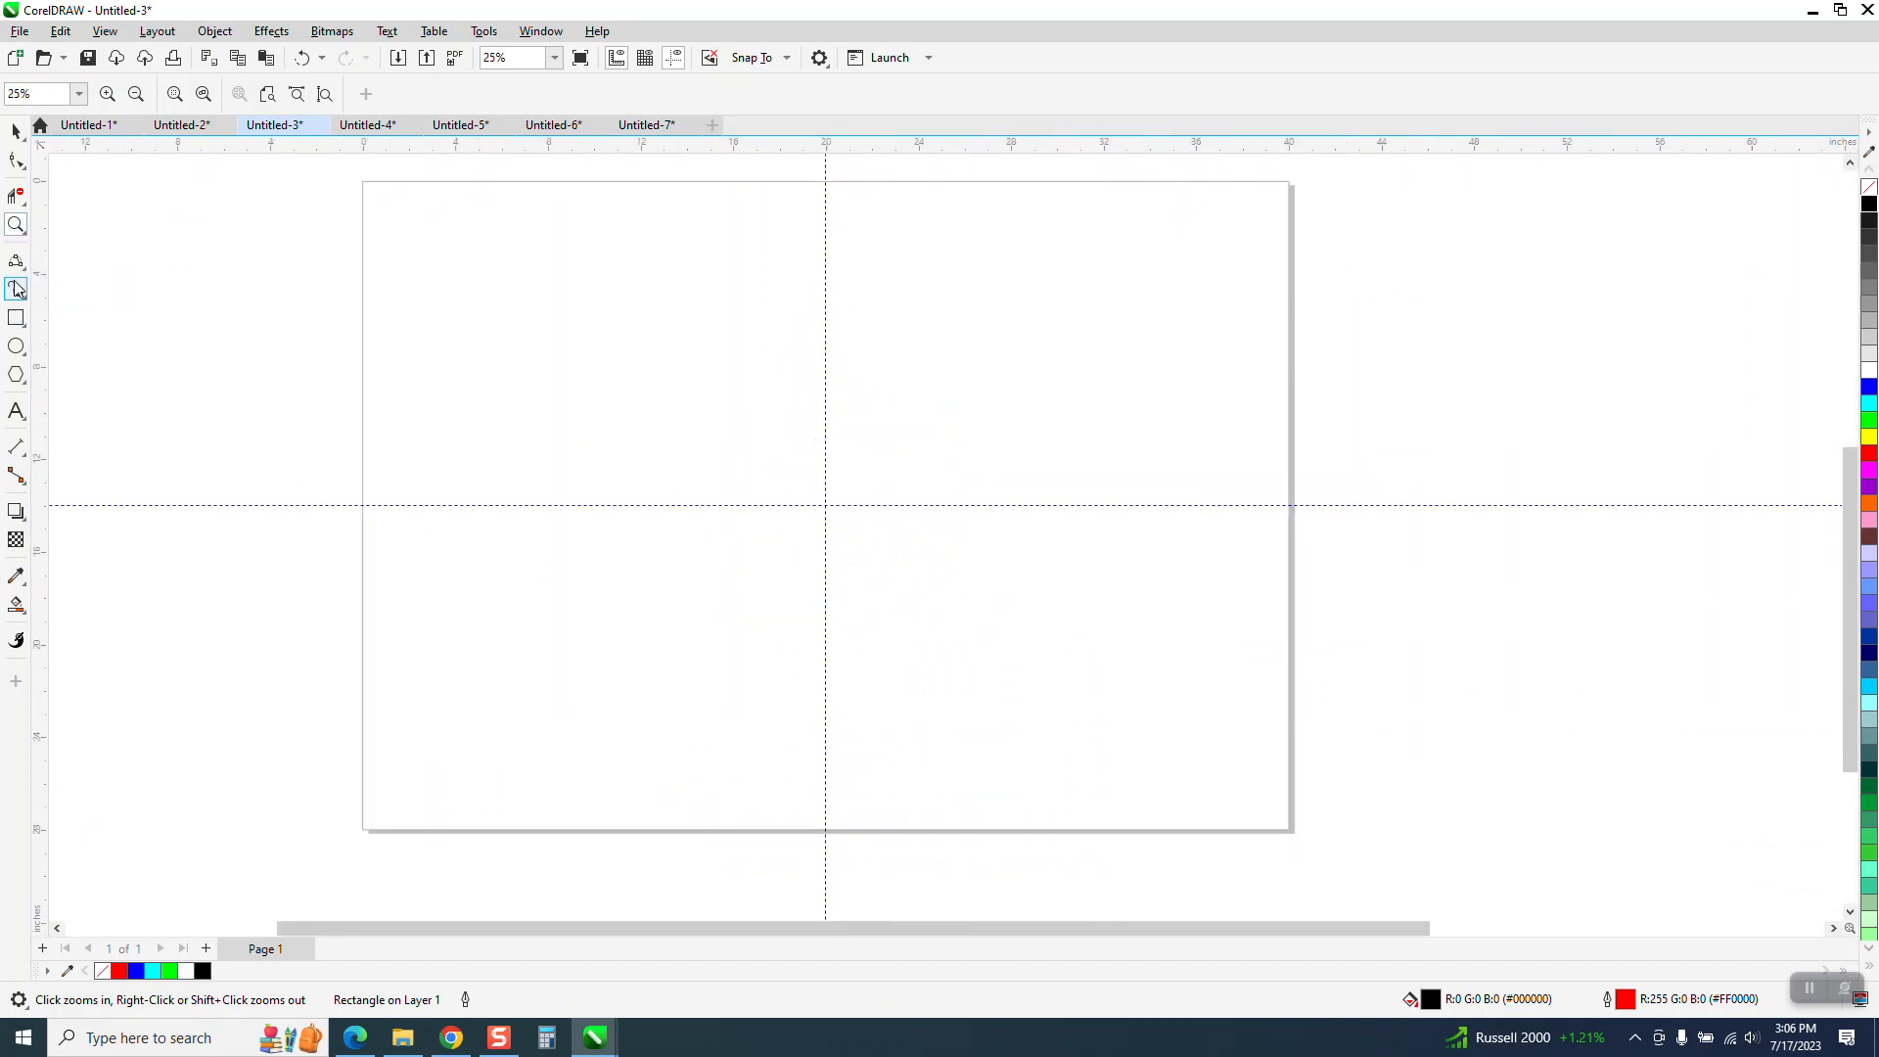
pyautogui.click(28, 391)
pyautogui.click(44, 377)
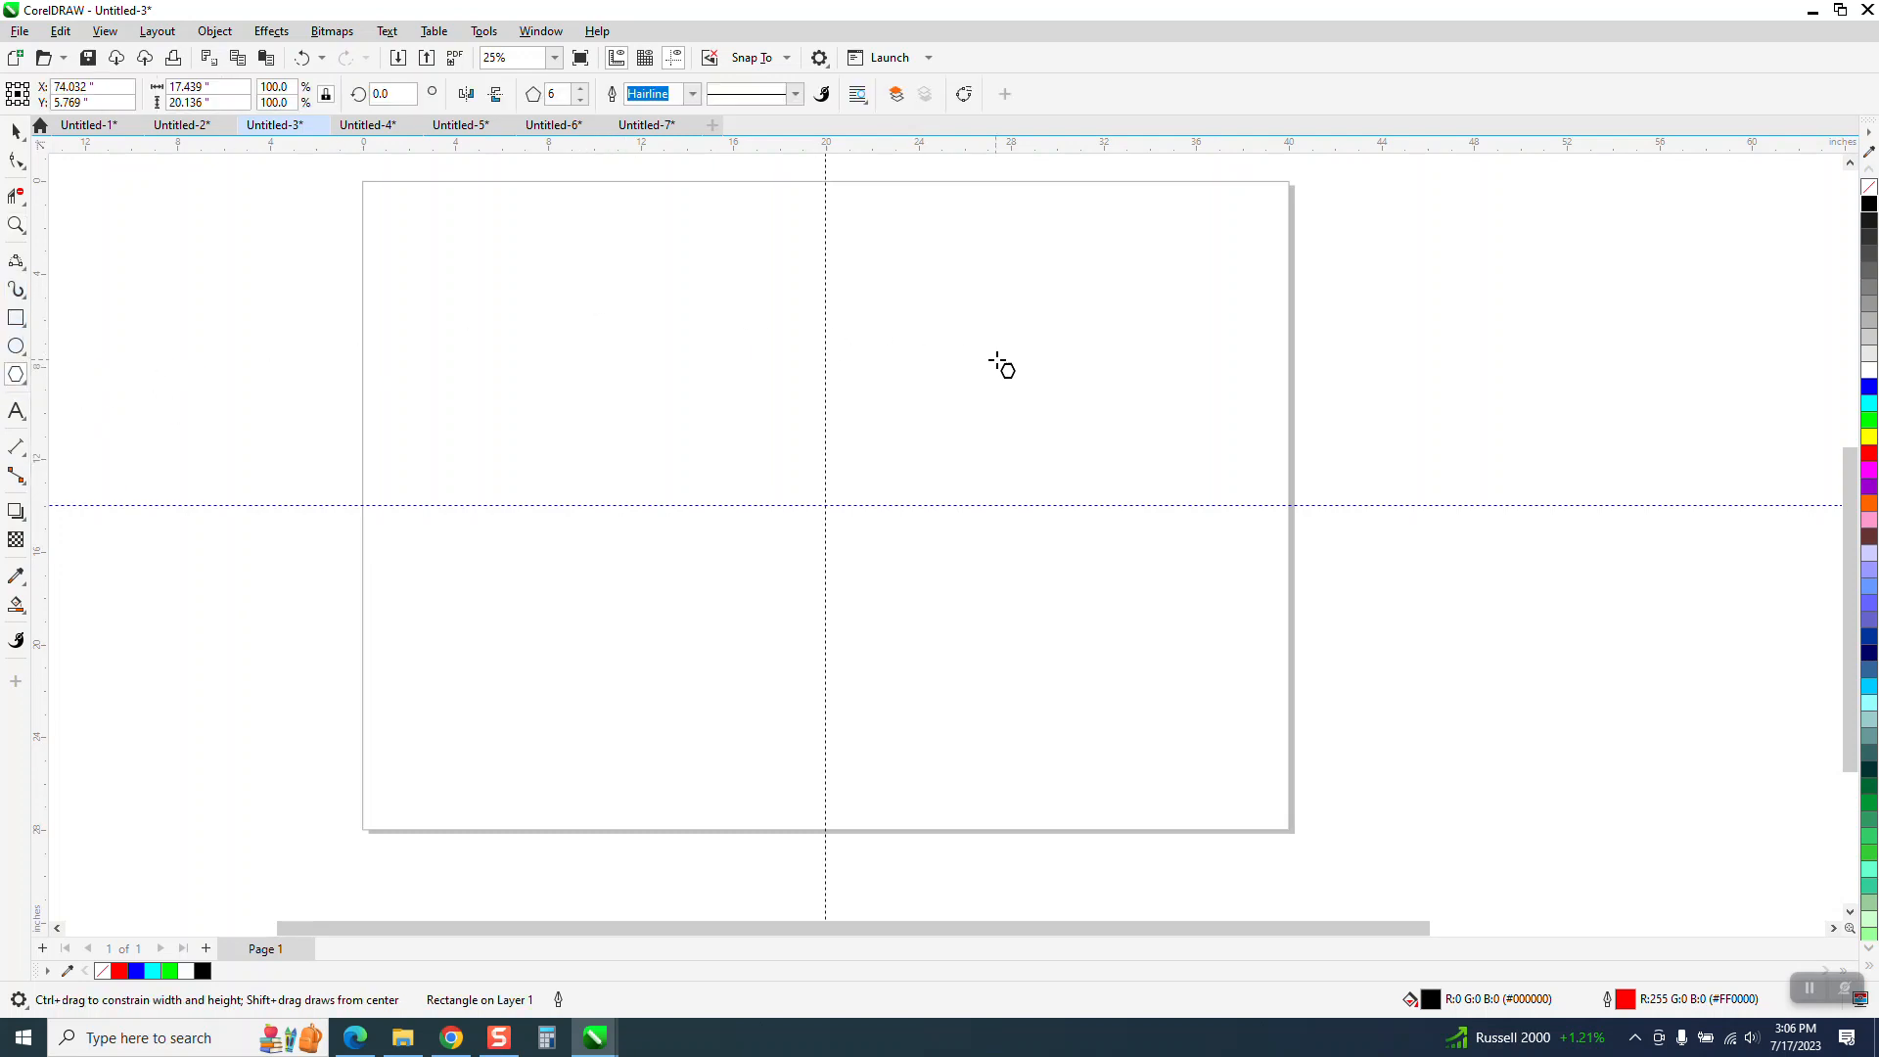
pyautogui.moveTo(990, 355); pyautogui.dragTo(787, 586)
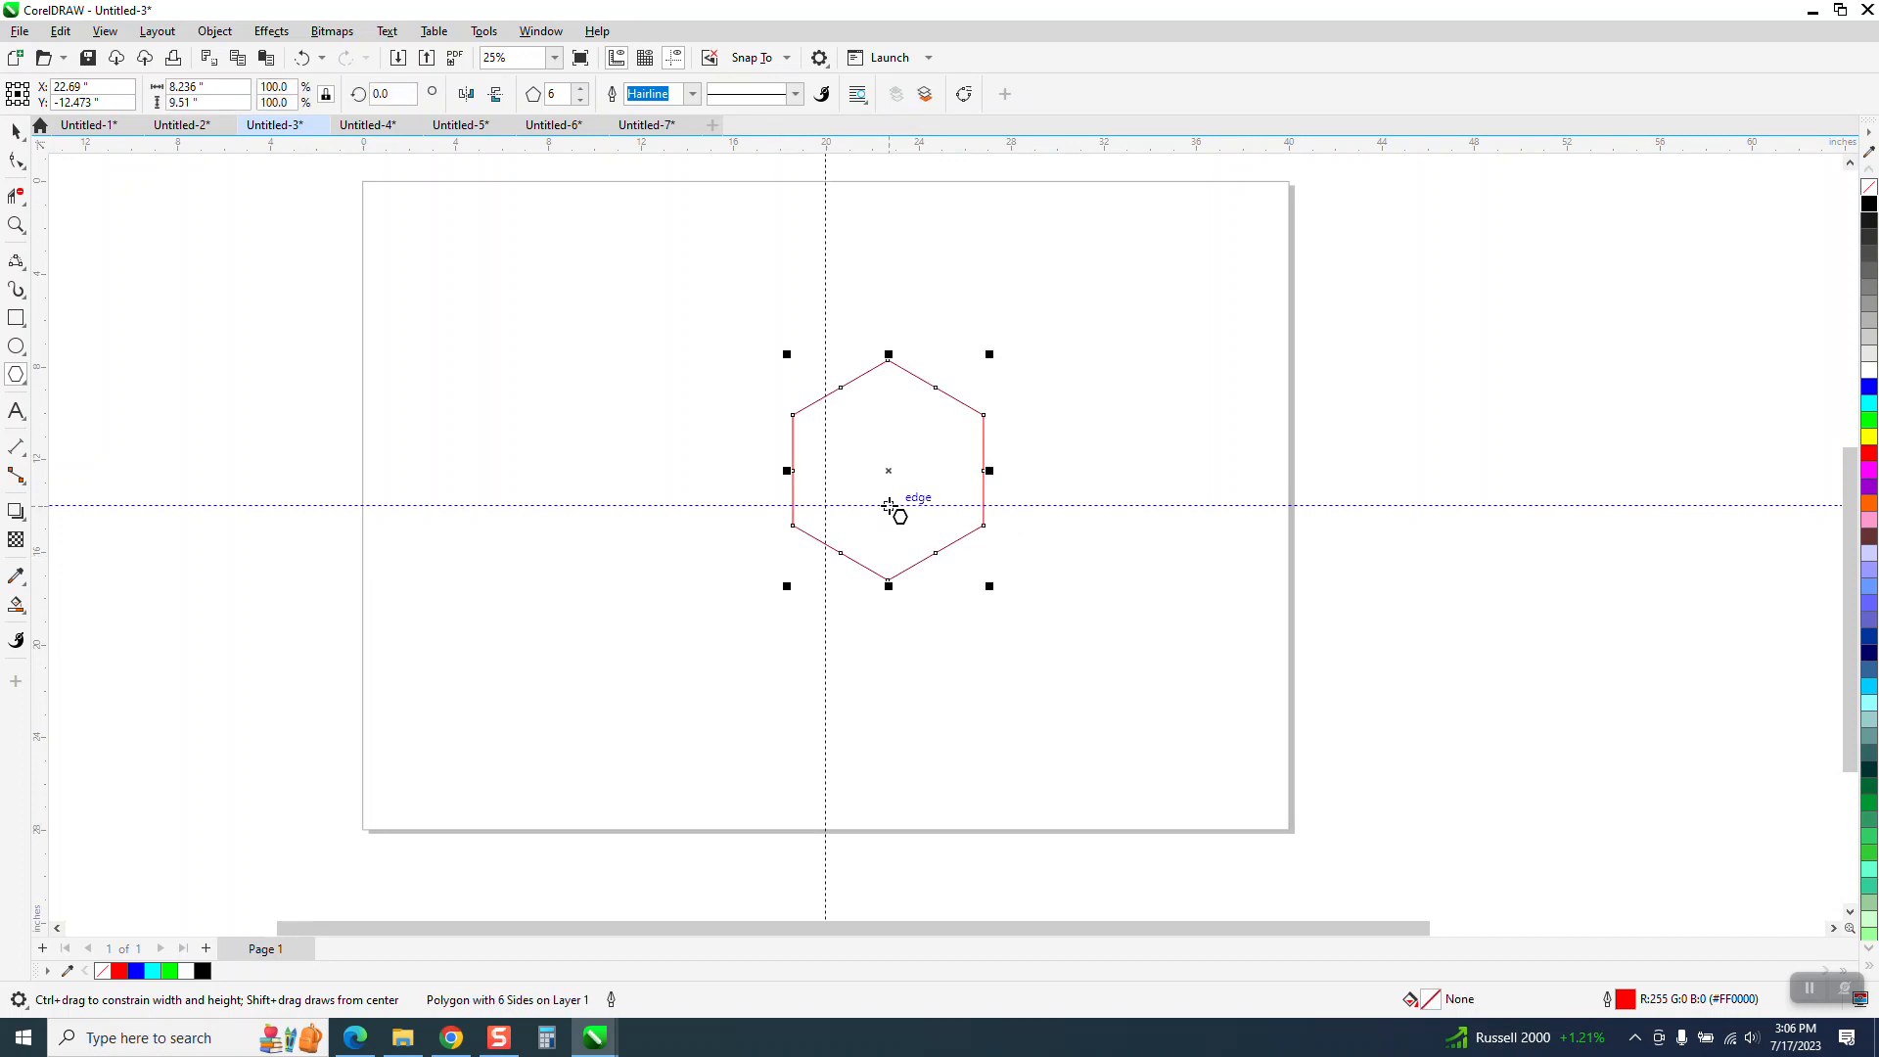
pyautogui.press('p')
pyautogui.click(16, 130)
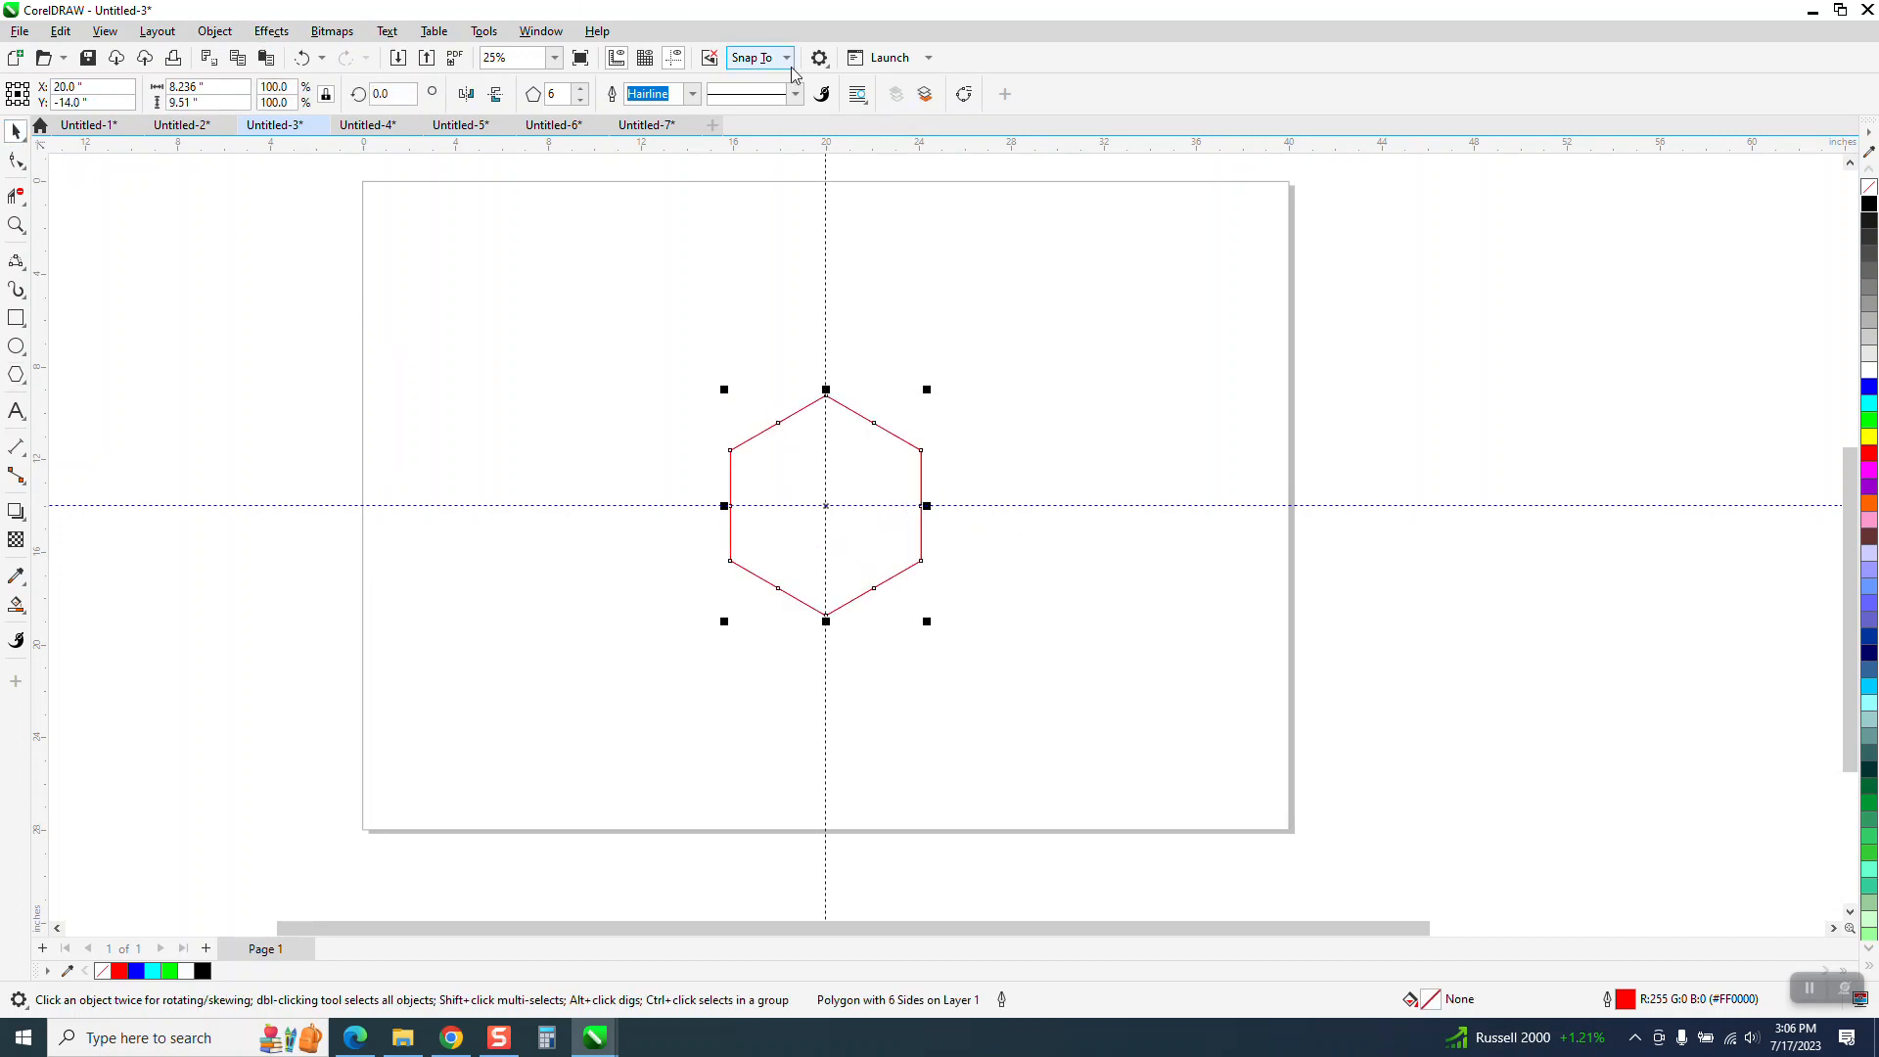
# Add a concentric inner copy of the hexagon scaled to about 67% and group the two hexagons.
pyautogui.moveTo(929, 392); pyautogui.dragTo(896, 424)
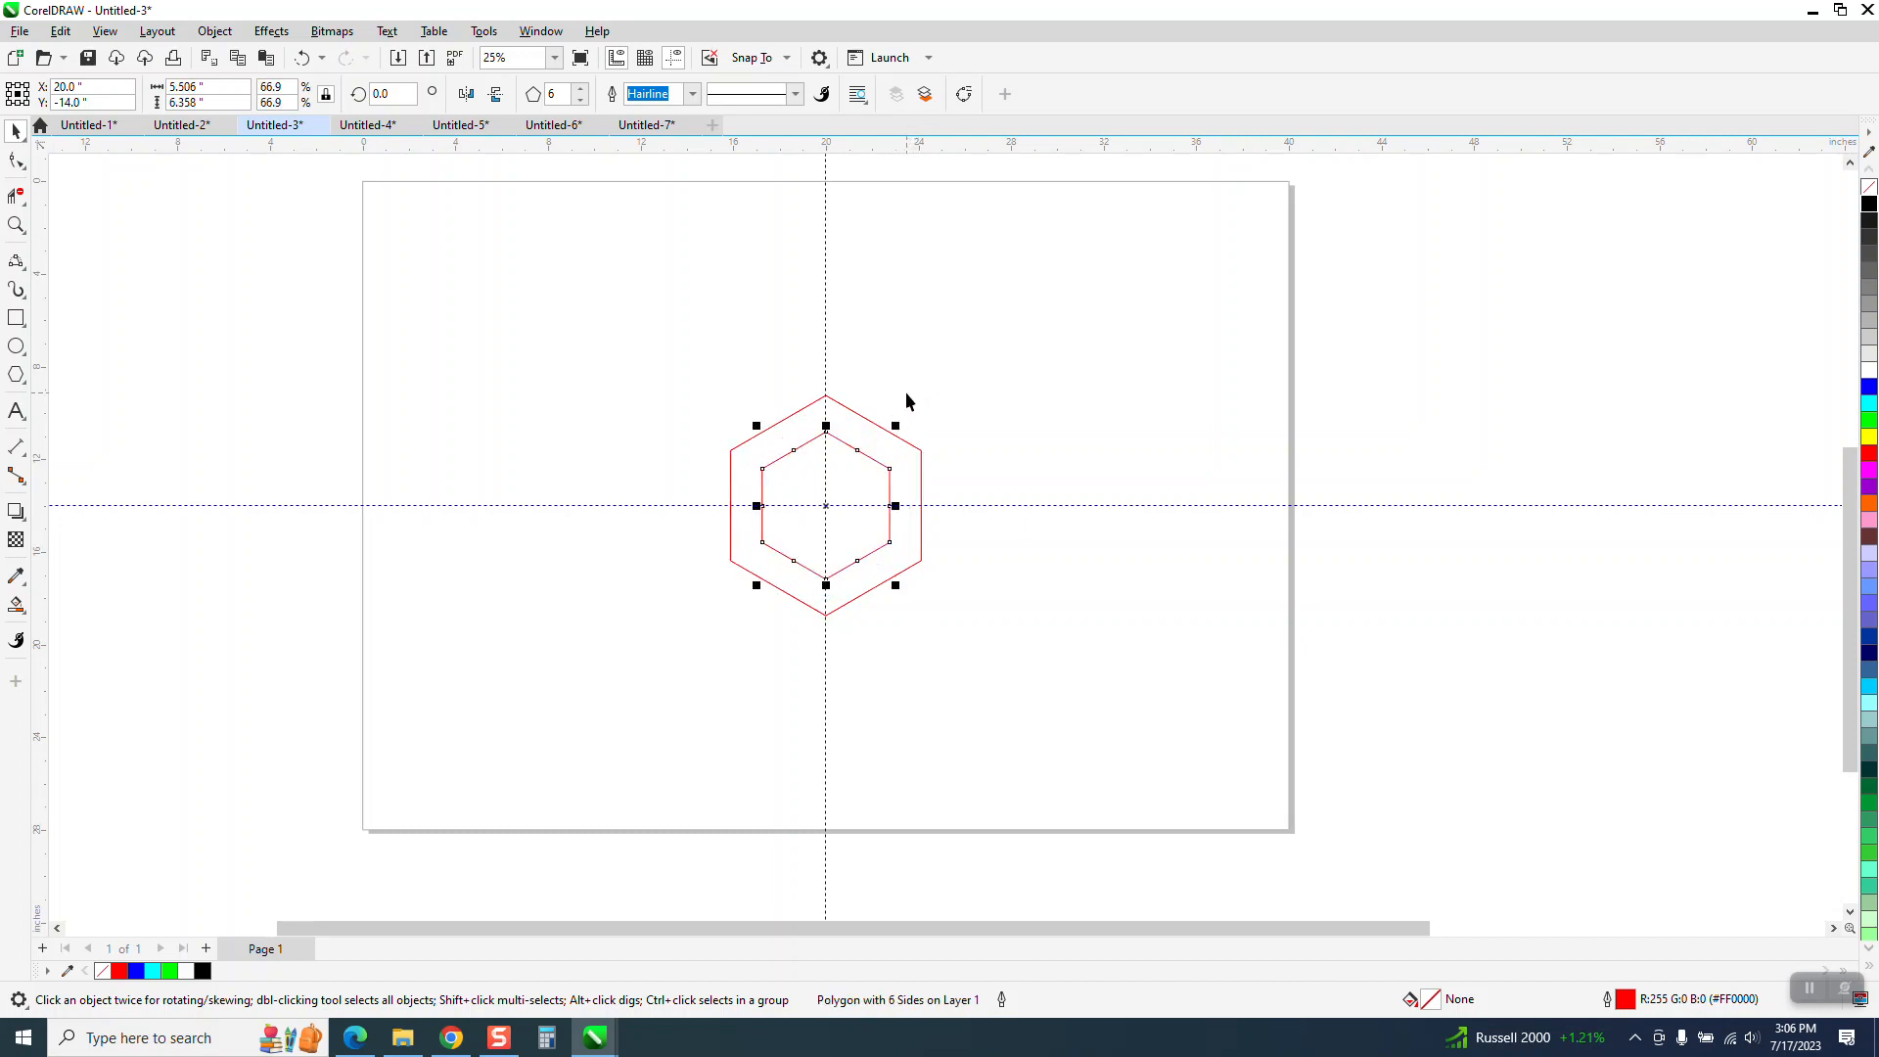
pyautogui.click(889, 372)
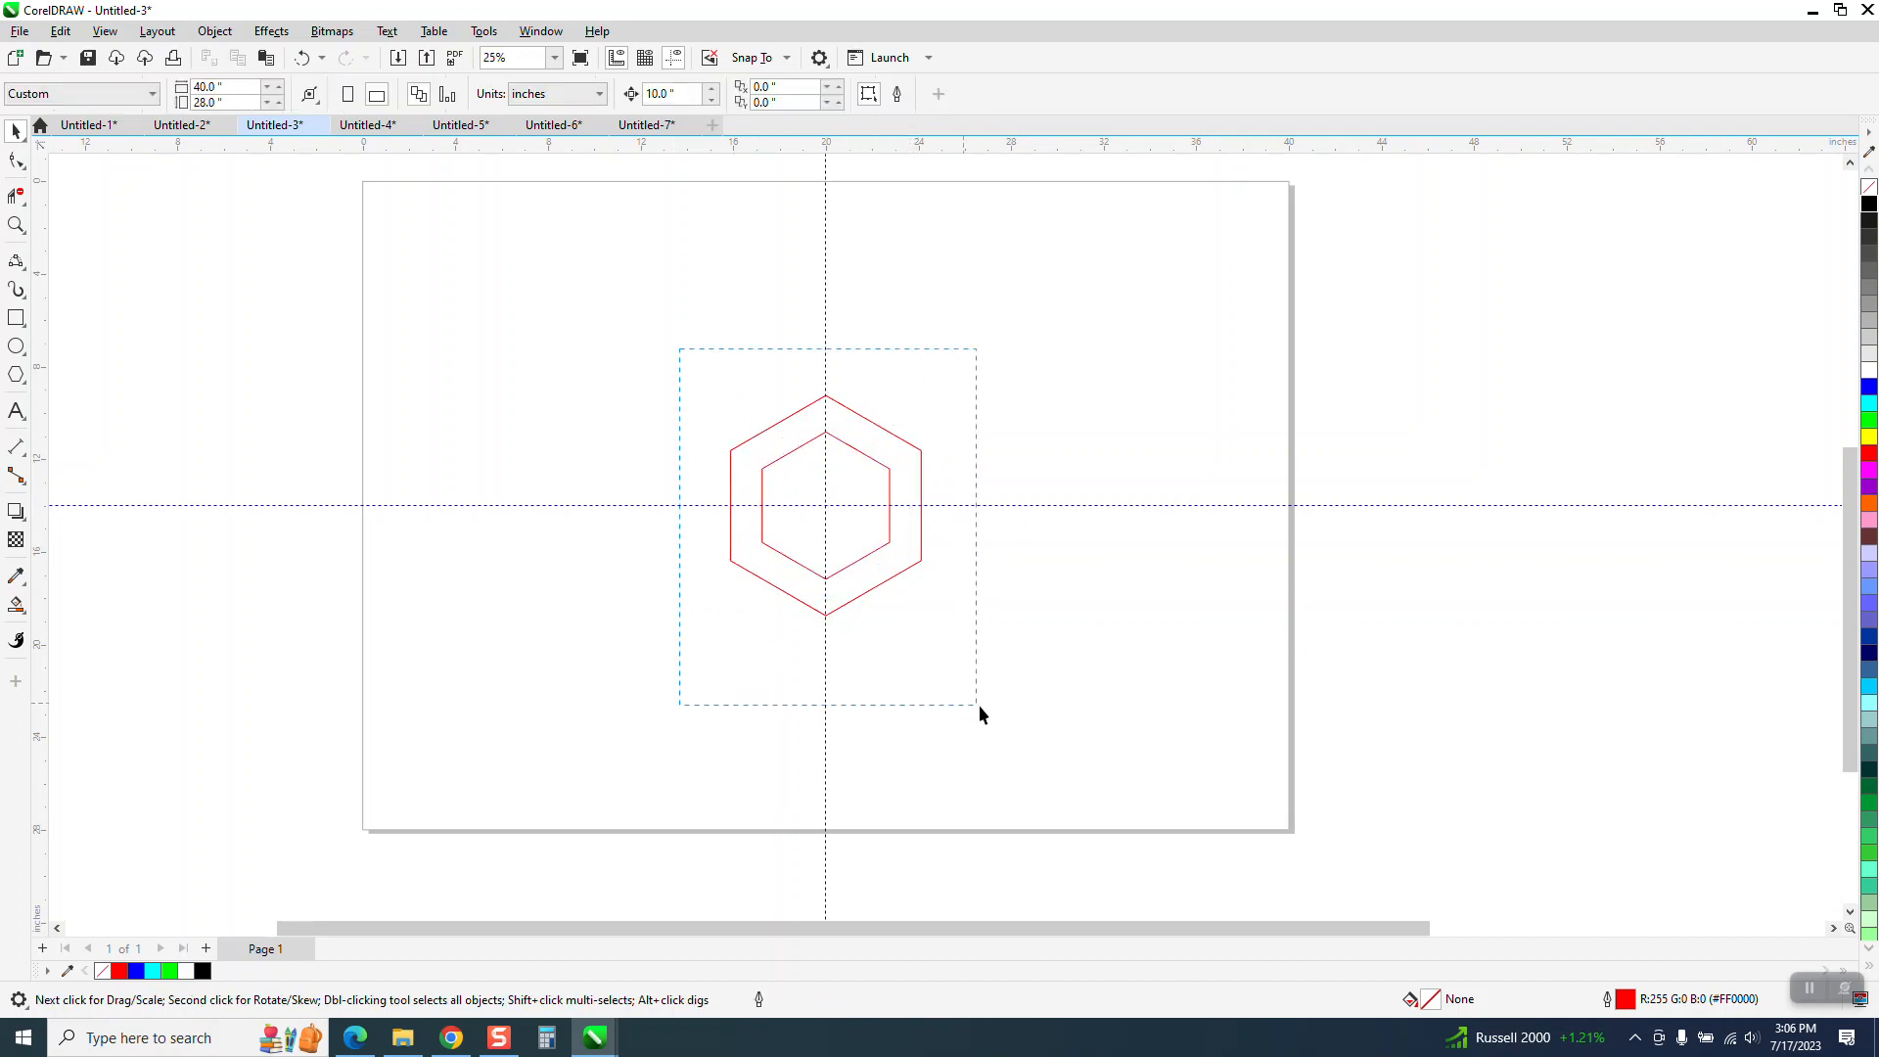
pyautogui.moveTo(979, 705); pyautogui.dragTo(979, 704)
pyautogui.hotkey('ctrl', 'g')
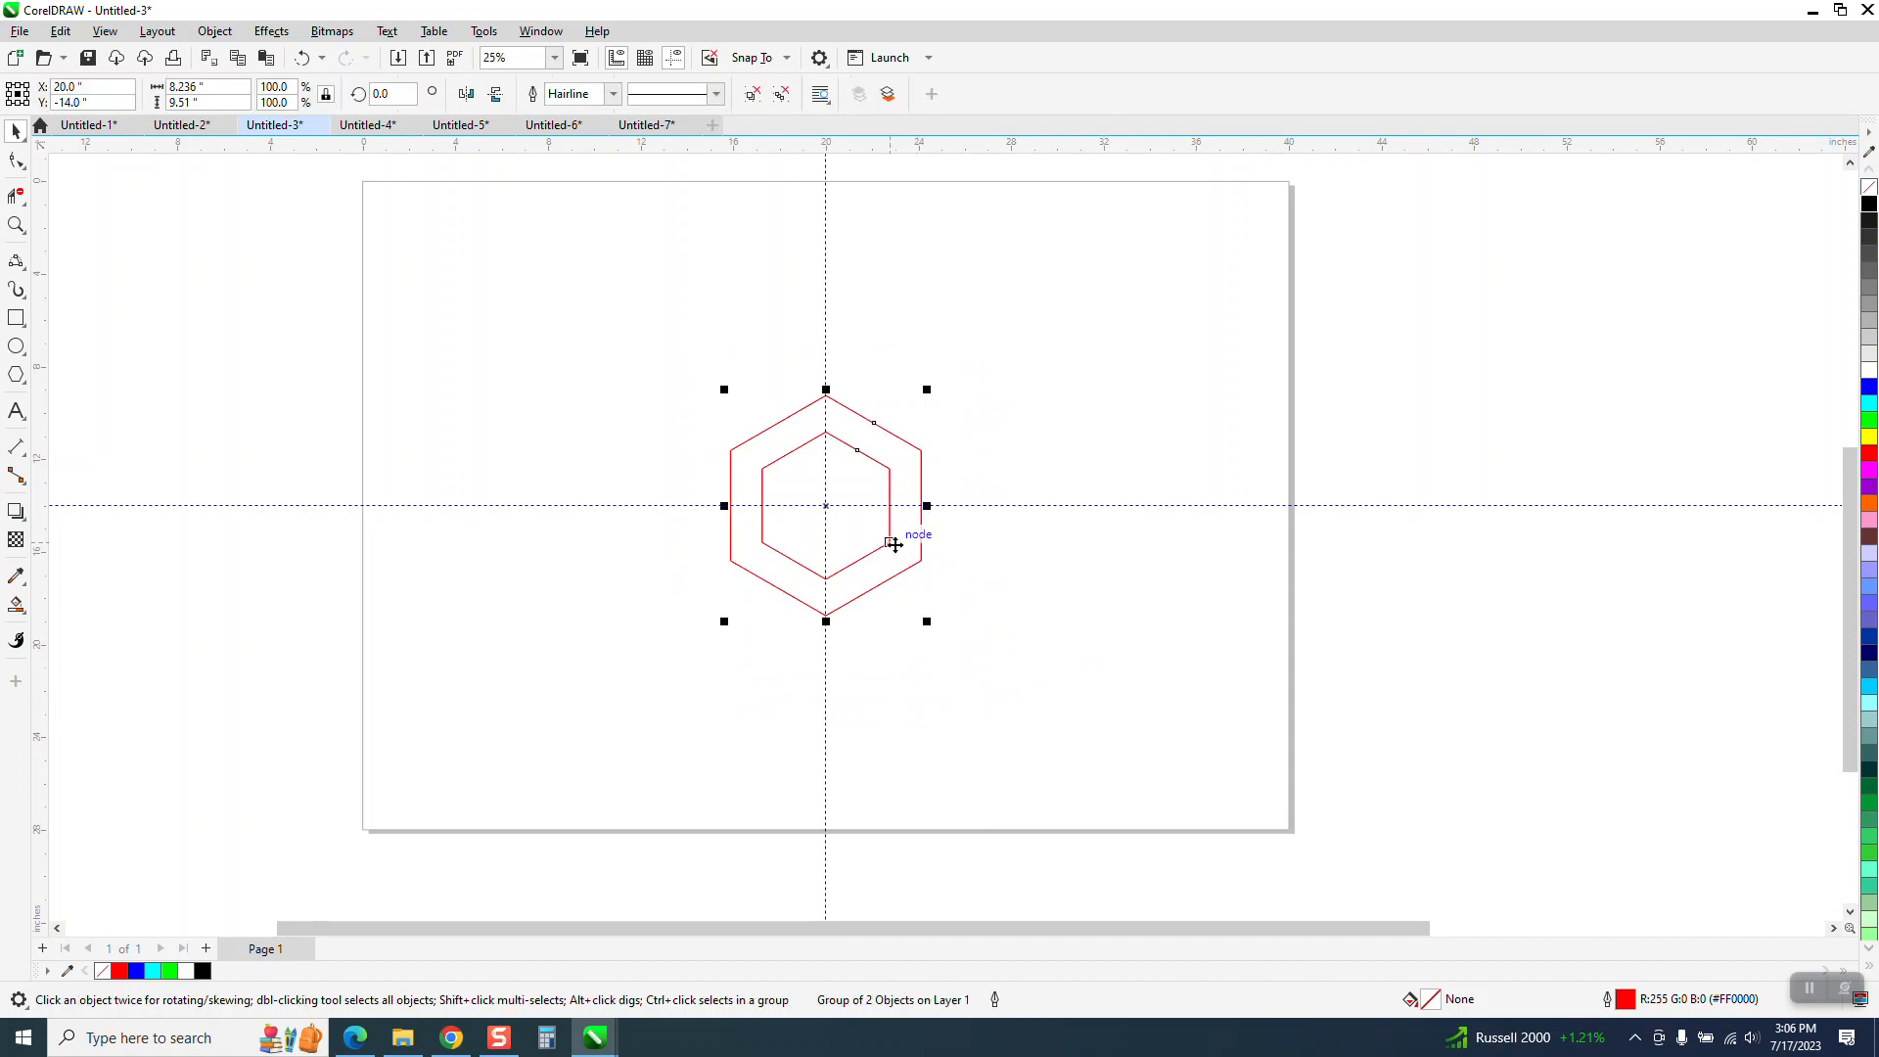
# Copy the hexagon group up and to the left, snapping inner corner to outer corner, and place the copy's rotation centre at the page centre.
pyautogui.moveTo(893, 544); pyautogui.dragTo(717, 448)
pyautogui.click(586, 591)
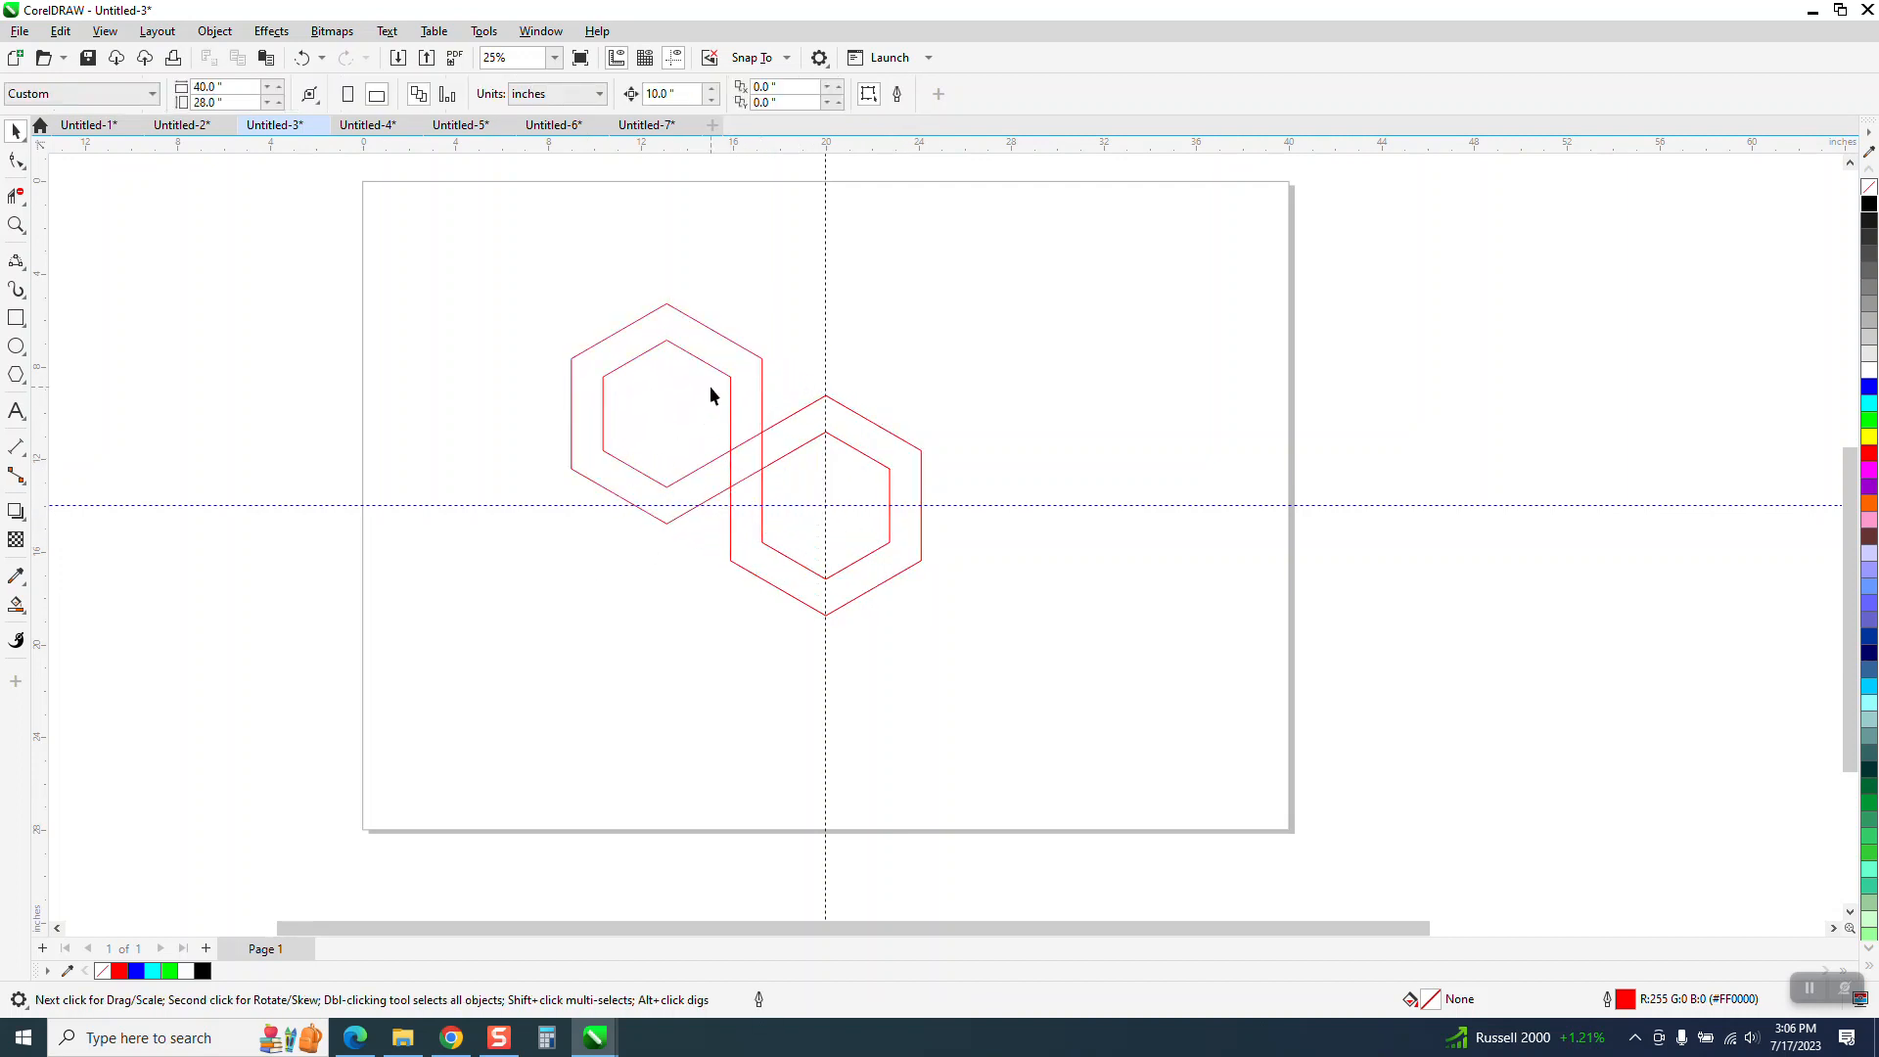
pyautogui.click(720, 372)
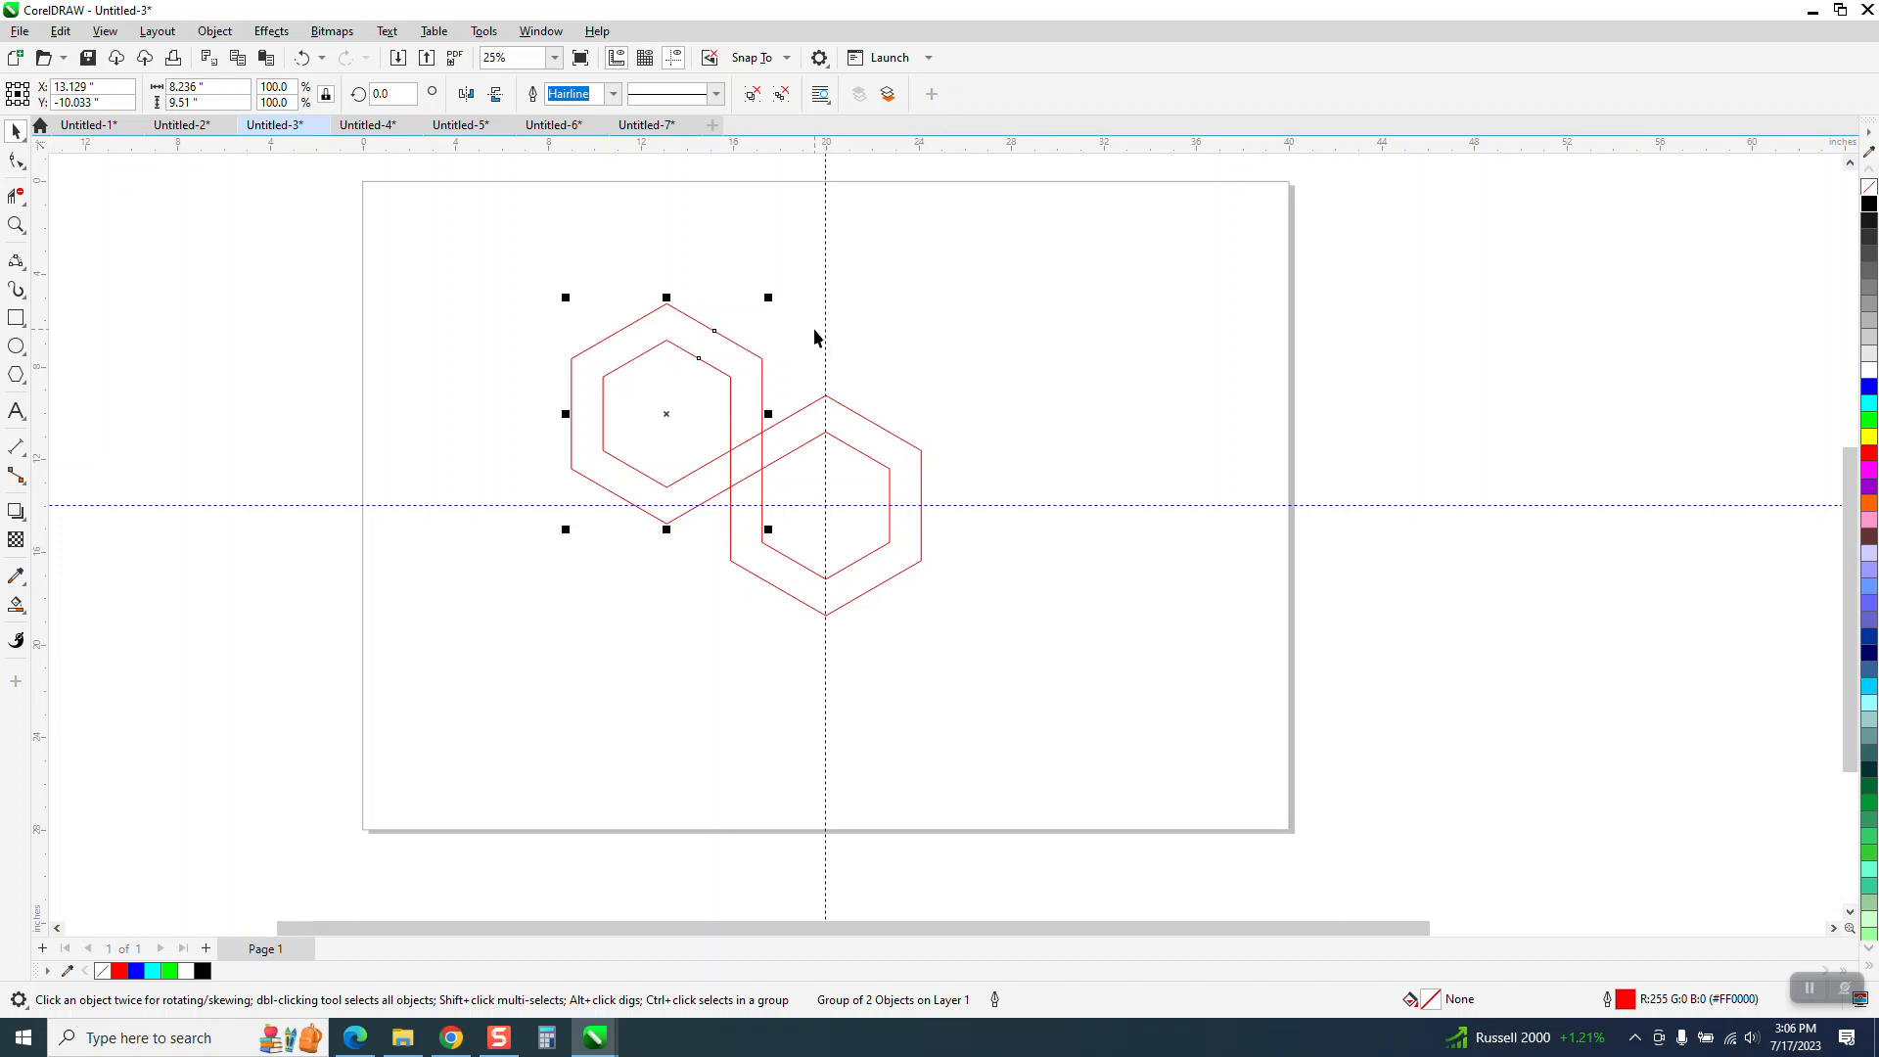
pyautogui.click(675, 419)
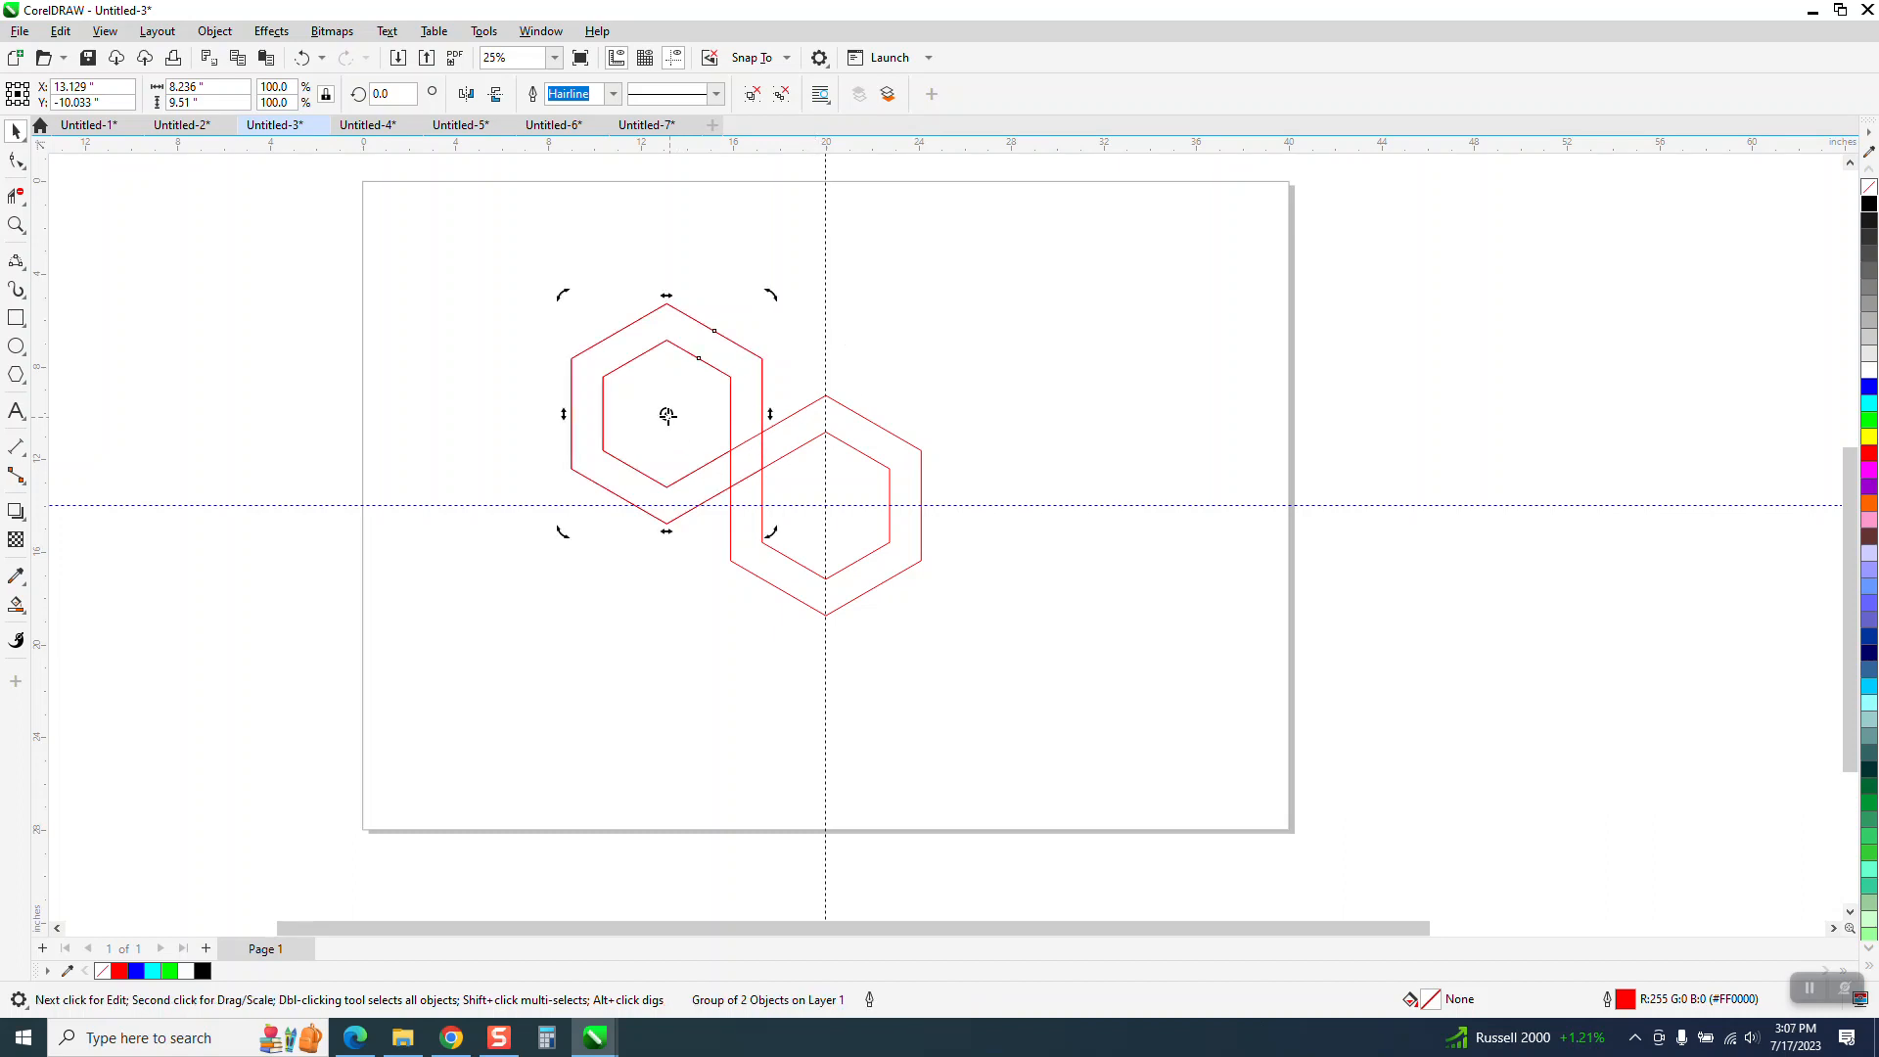
pyautogui.moveTo(668, 415); pyautogui.dragTo(823, 506)
# Rotate duplicates of the offset hexagon group in 60° steps about the page centre until six groups surround the middle one.
pyautogui.click(754, 403)
pyautogui.click(754, 404)
pyautogui.doubleClick(408, 94)
pyautogui.write('60')
pyautogui.press('Return')
pyautogui.hotkey('ctrl', 'r')
pyautogui.hotkey('ctrl', 'r')
pyautogui.hotkey('ctrl', 'r')
pyautogui.hotkey('ctrl', 'r')
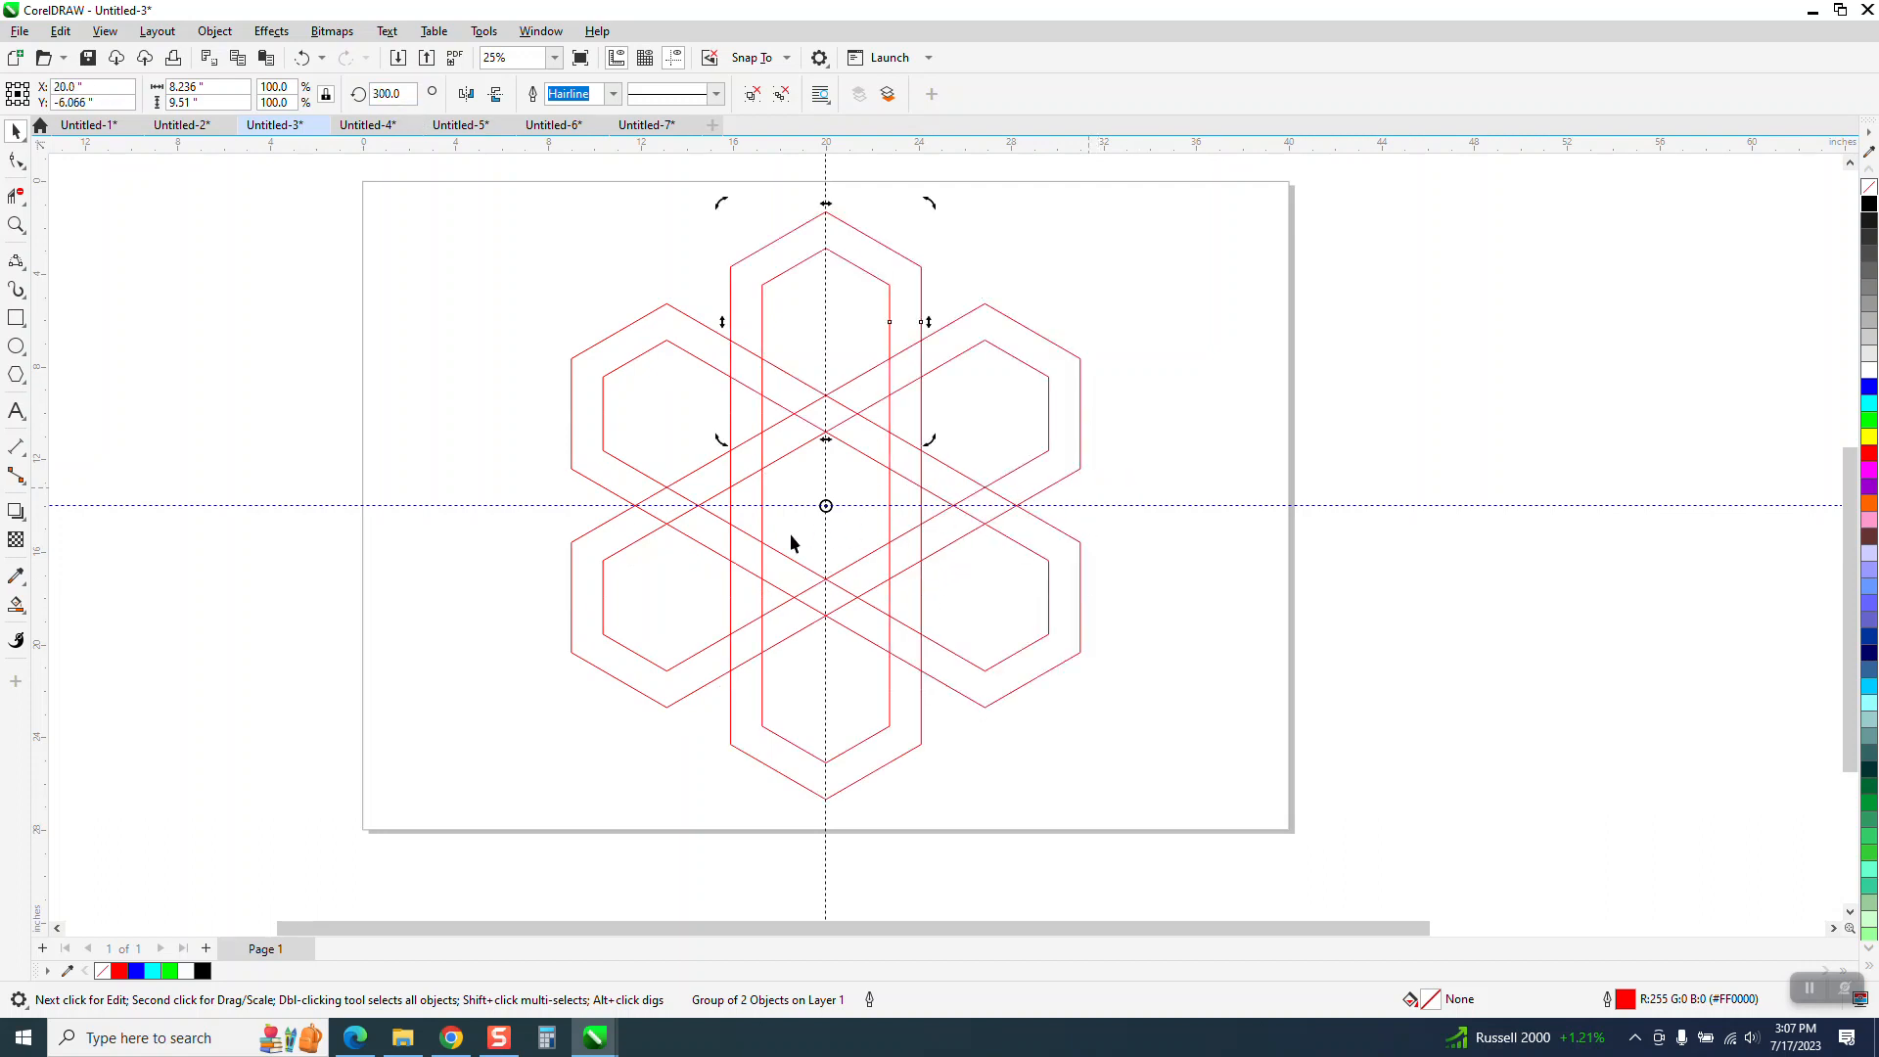
# Move the older interlaced hexagon drawing from above the page to the right side of the new pattern.
pyautogui.scroll(-4, 394, 564)
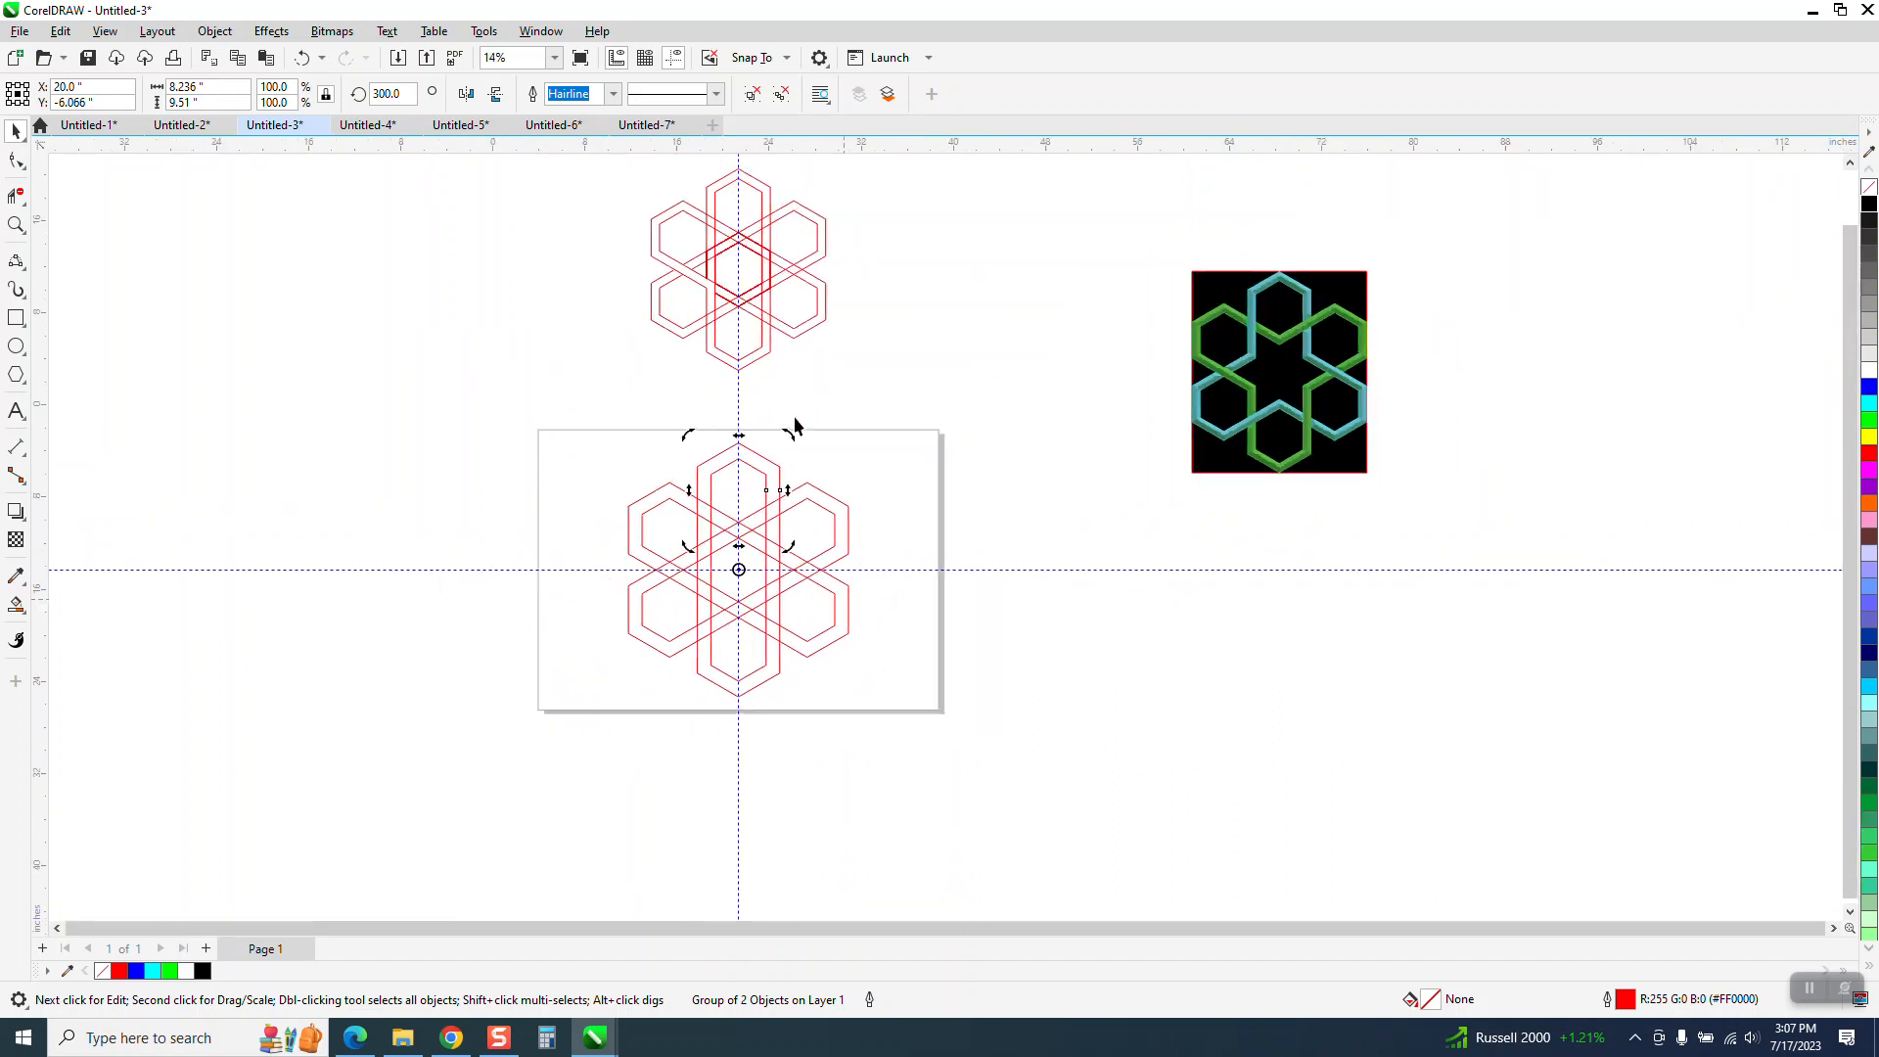
pyautogui.click(760, 308)
pyautogui.scroll(-2, 793, 362)
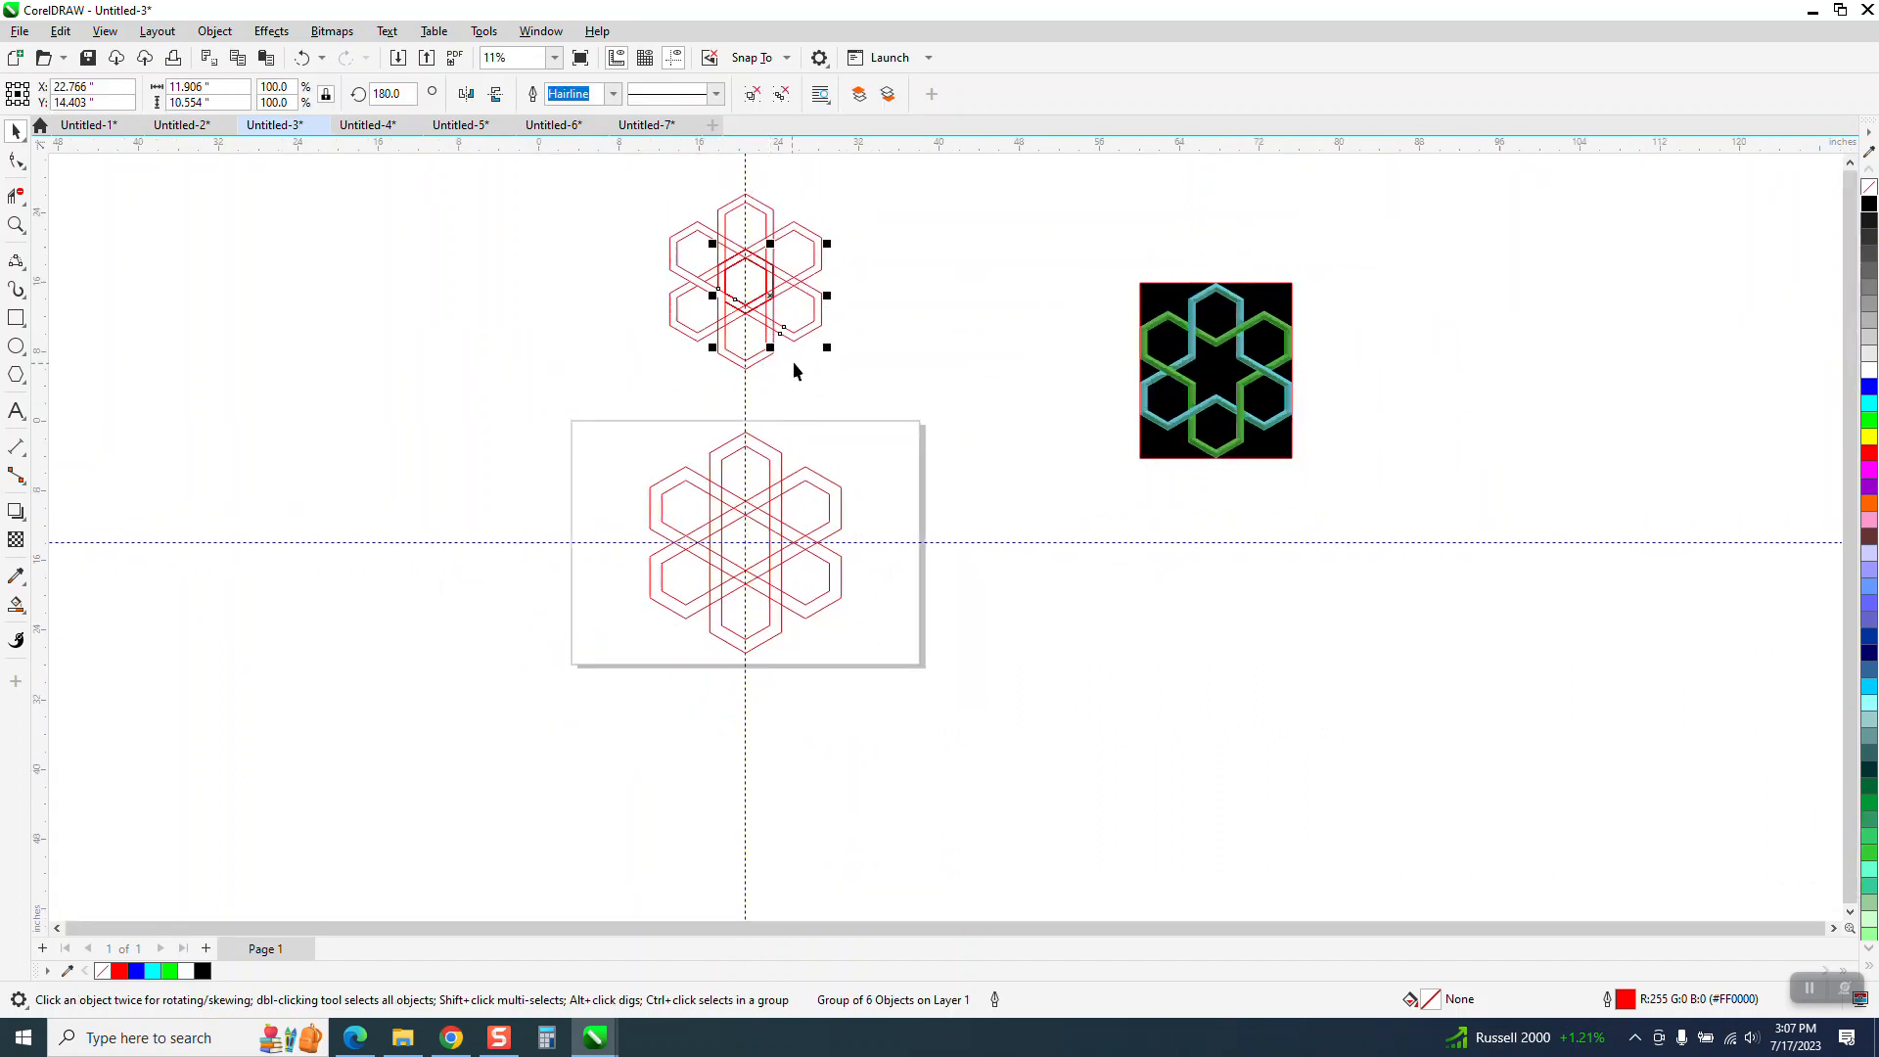
pyautogui.moveTo(633, 205); pyautogui.dragTo(887, 389)
pyautogui.moveTo(756, 296); pyautogui.dragTo(923, 524)
pyautogui.click(16, 224)
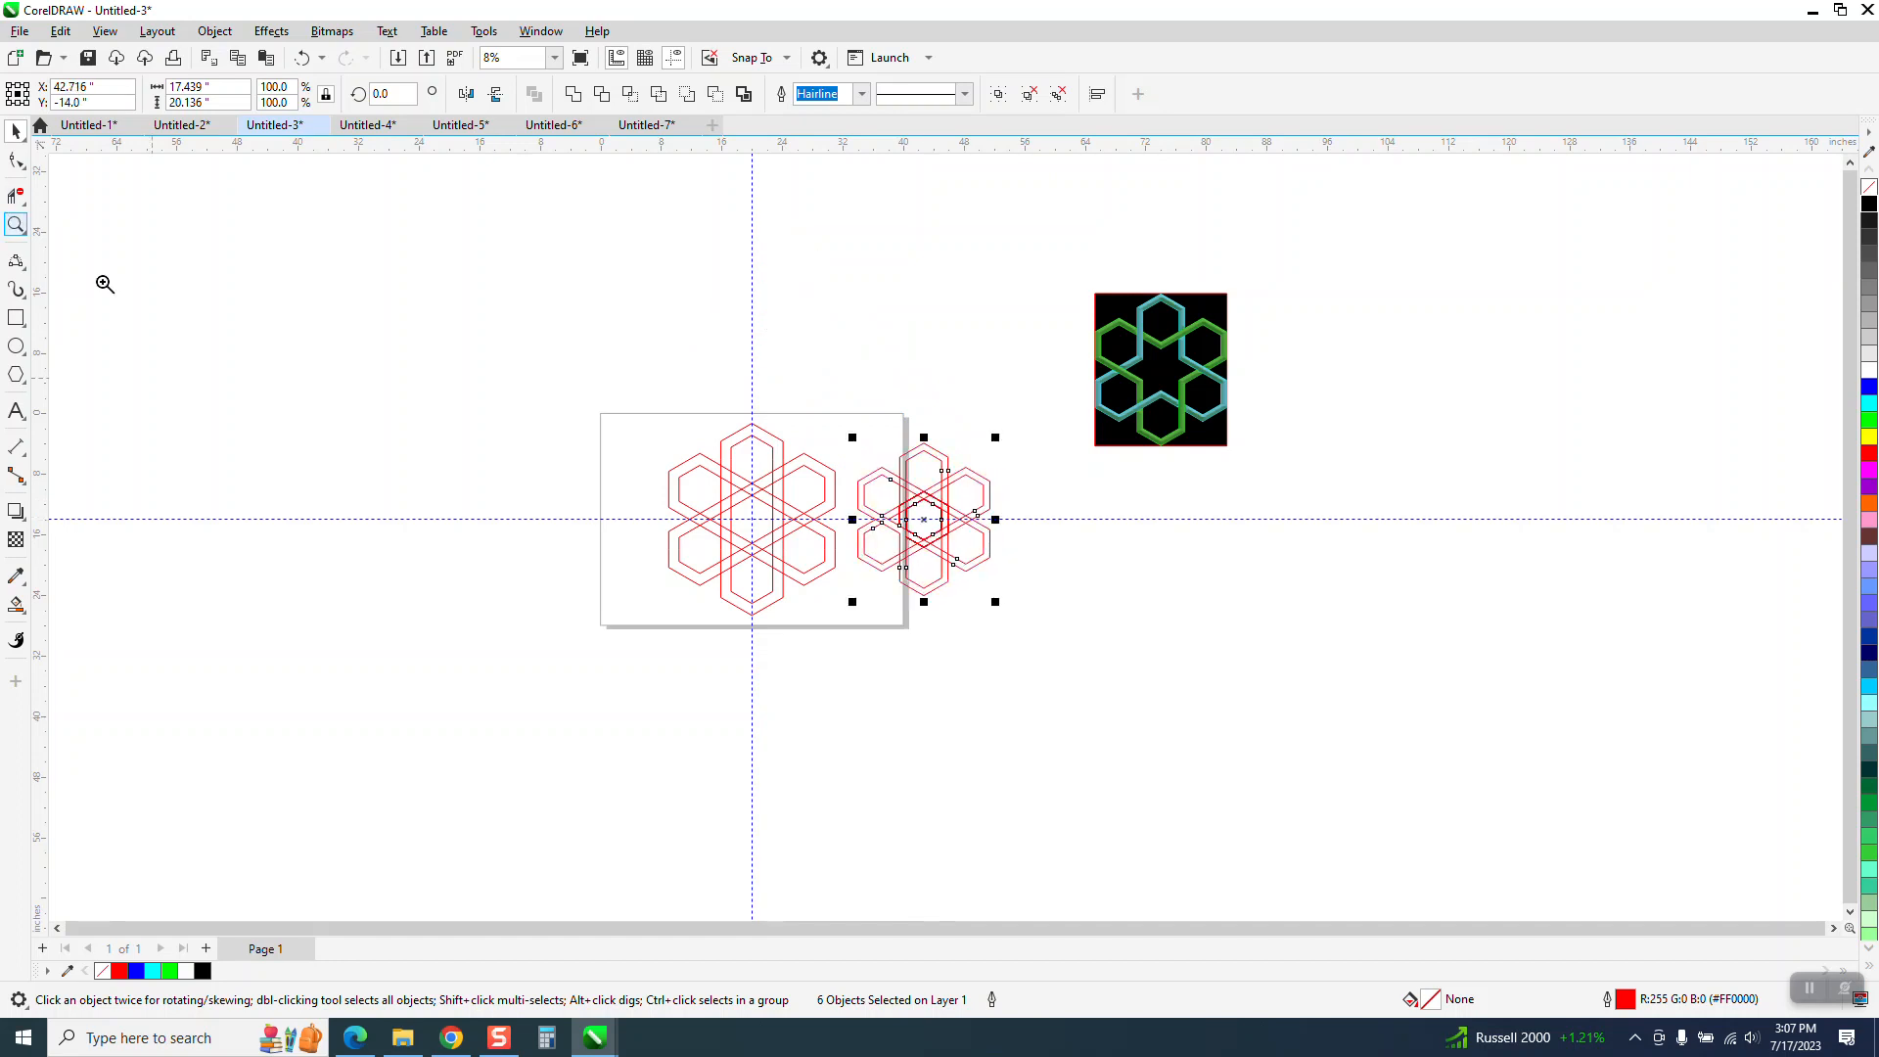
pyautogui.moveTo(573, 391); pyautogui.dragTo(1114, 668)
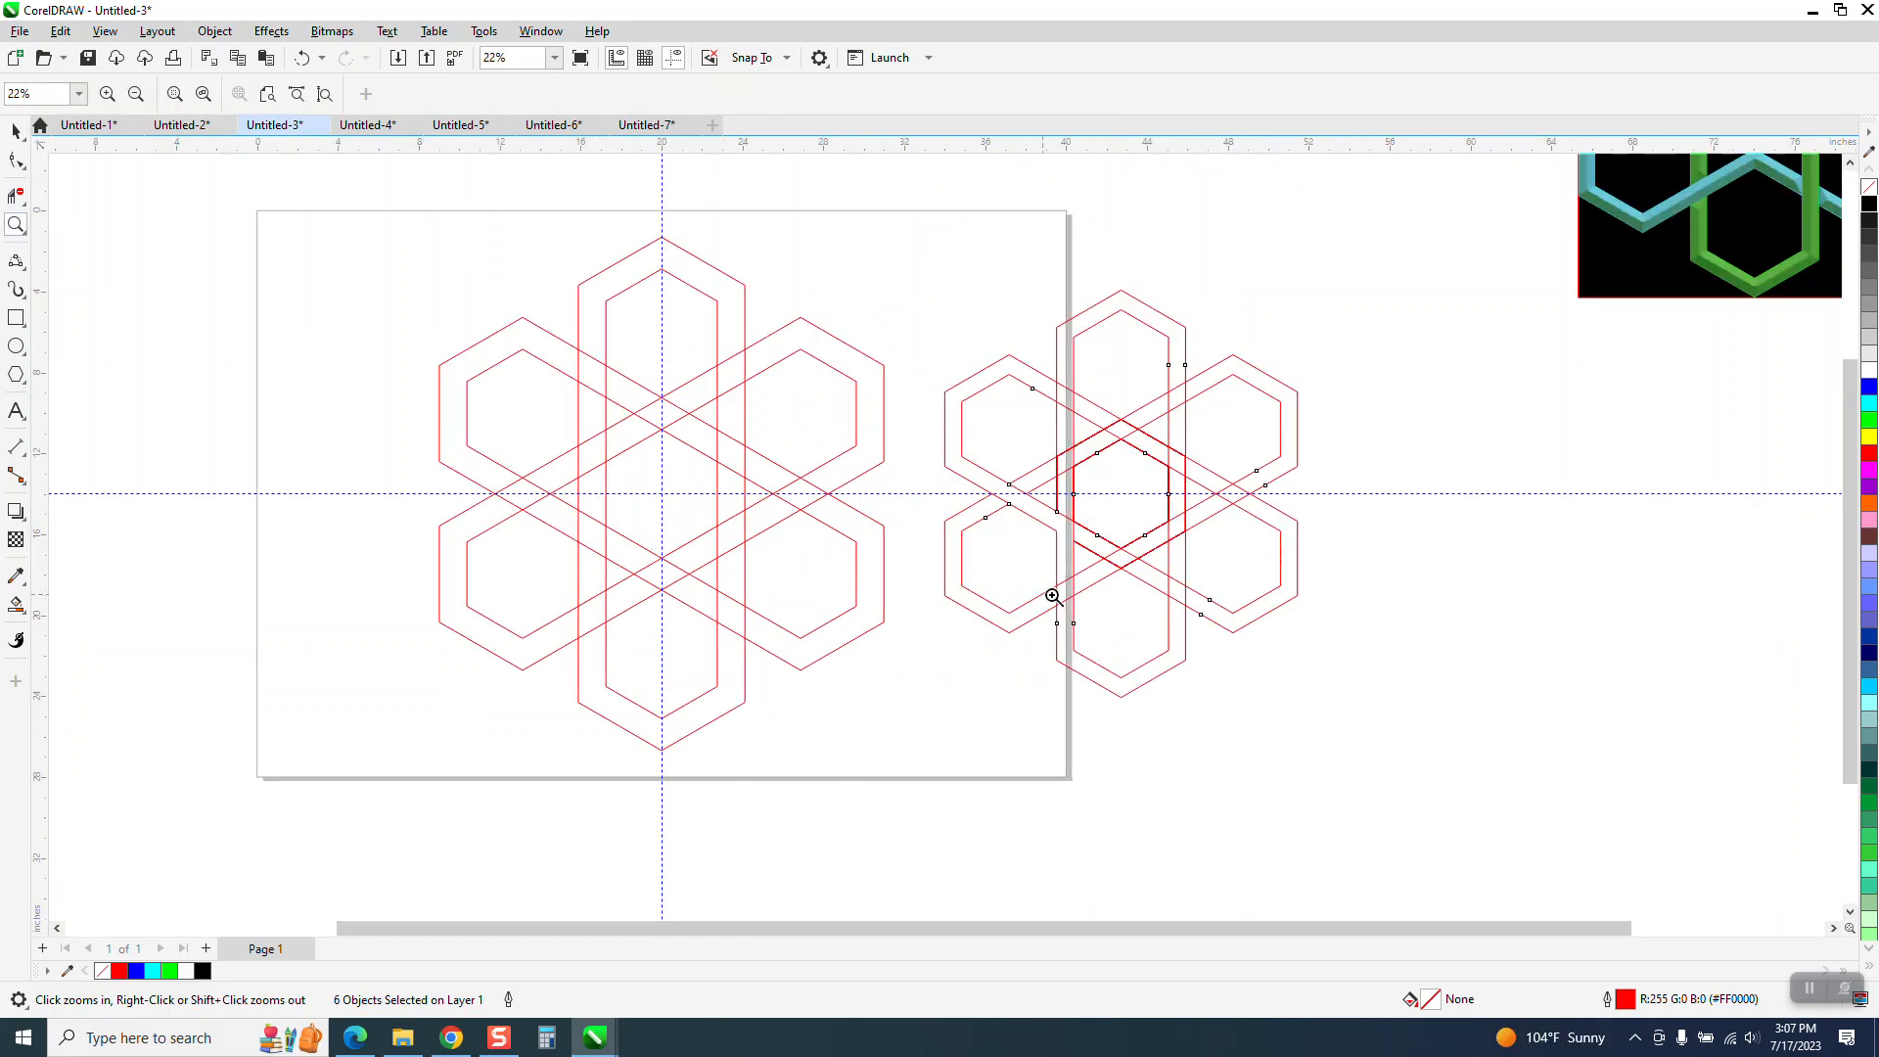
pyautogui.click(16, 130)
pyautogui.moveTo(876, 257); pyautogui.dragTo(1369, 733)
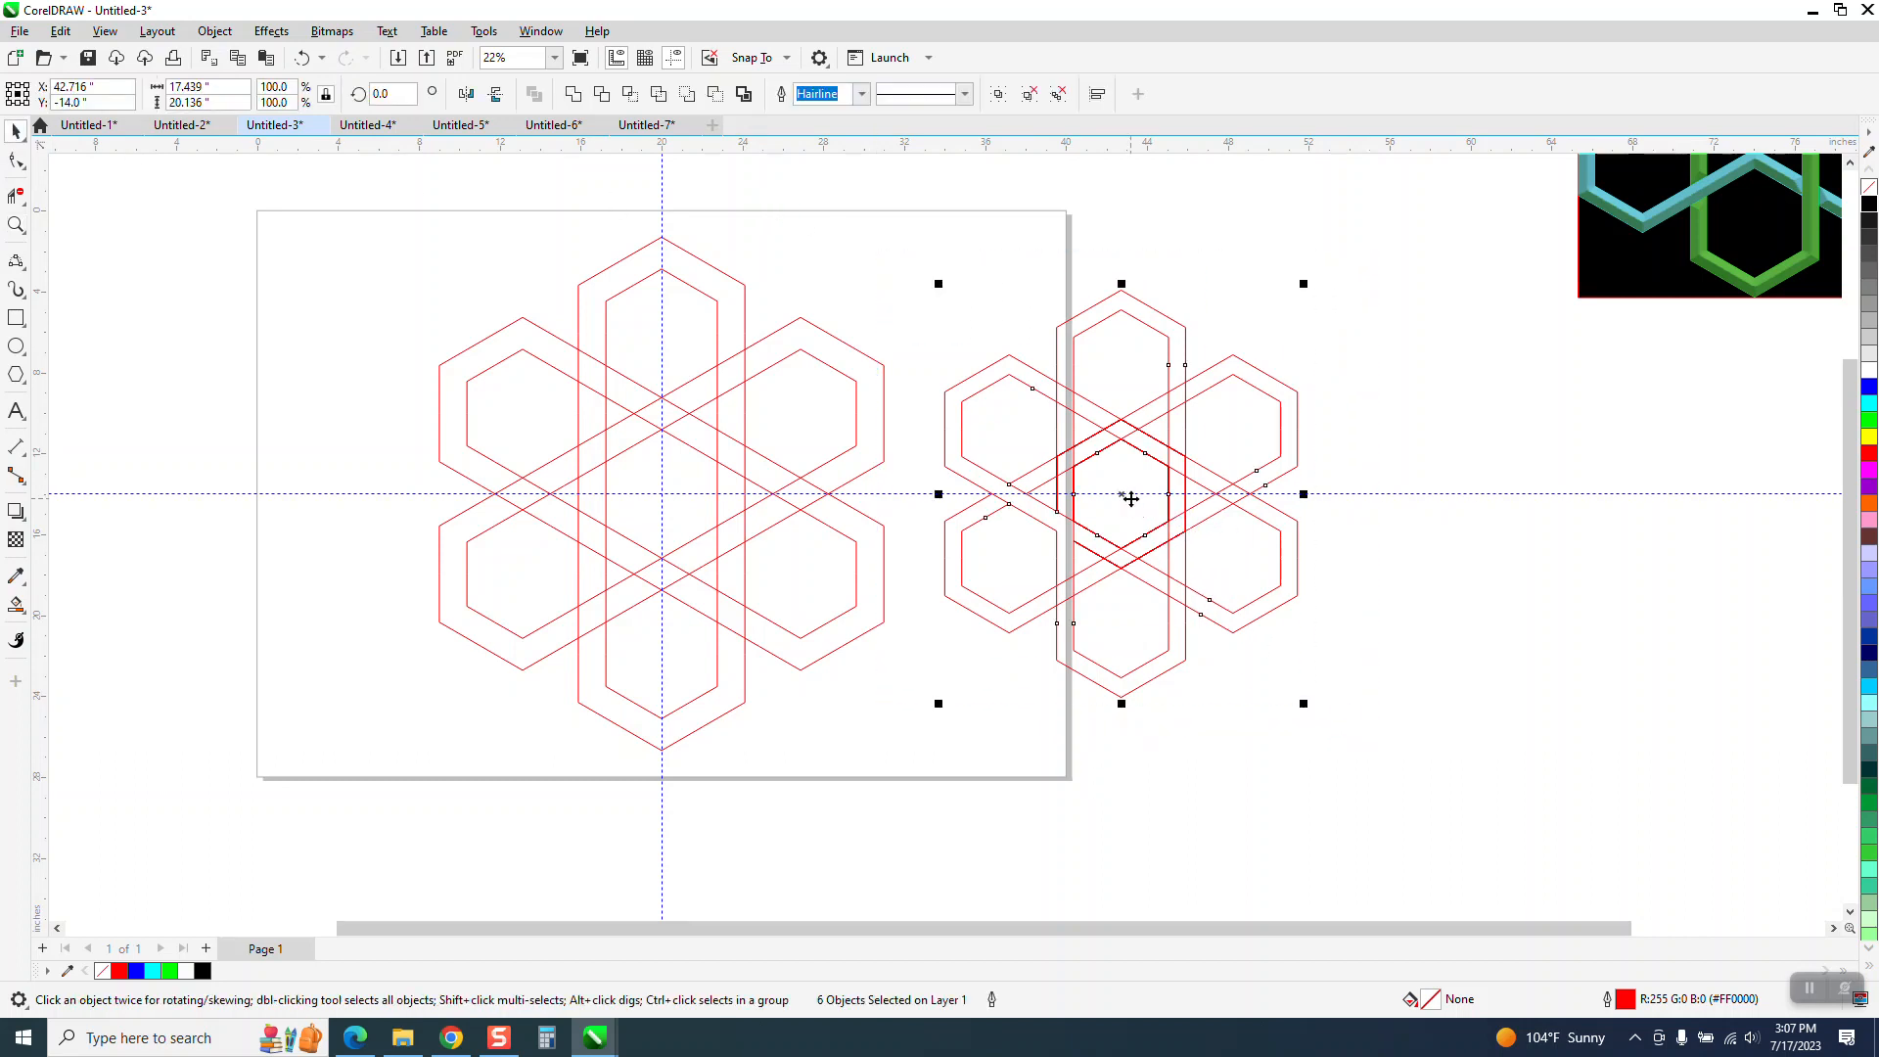
pyautogui.moveTo(1125, 495); pyautogui.dragTo(1244, 491)
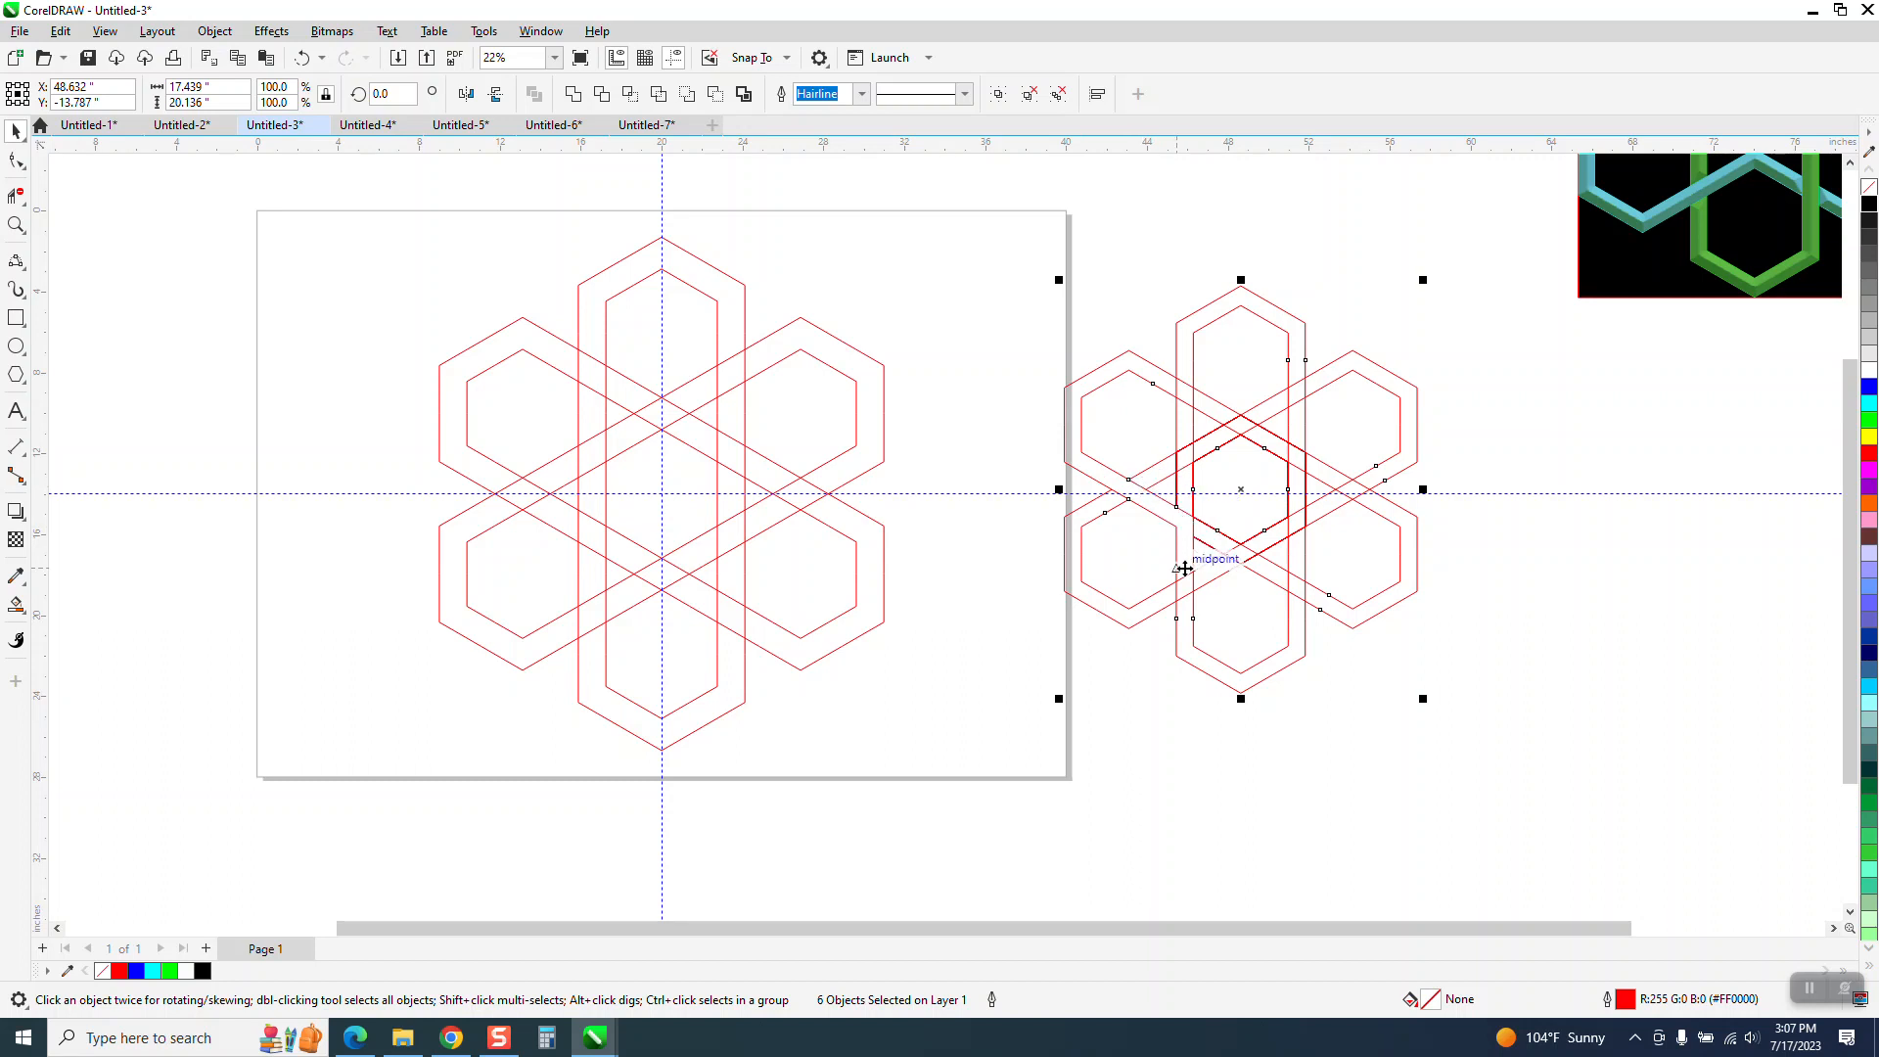
# Delete the line segments crossing the S-shaped band through the two left hexagons and fill that band blue with Smart Fill.
pyautogui.click(17, 195)
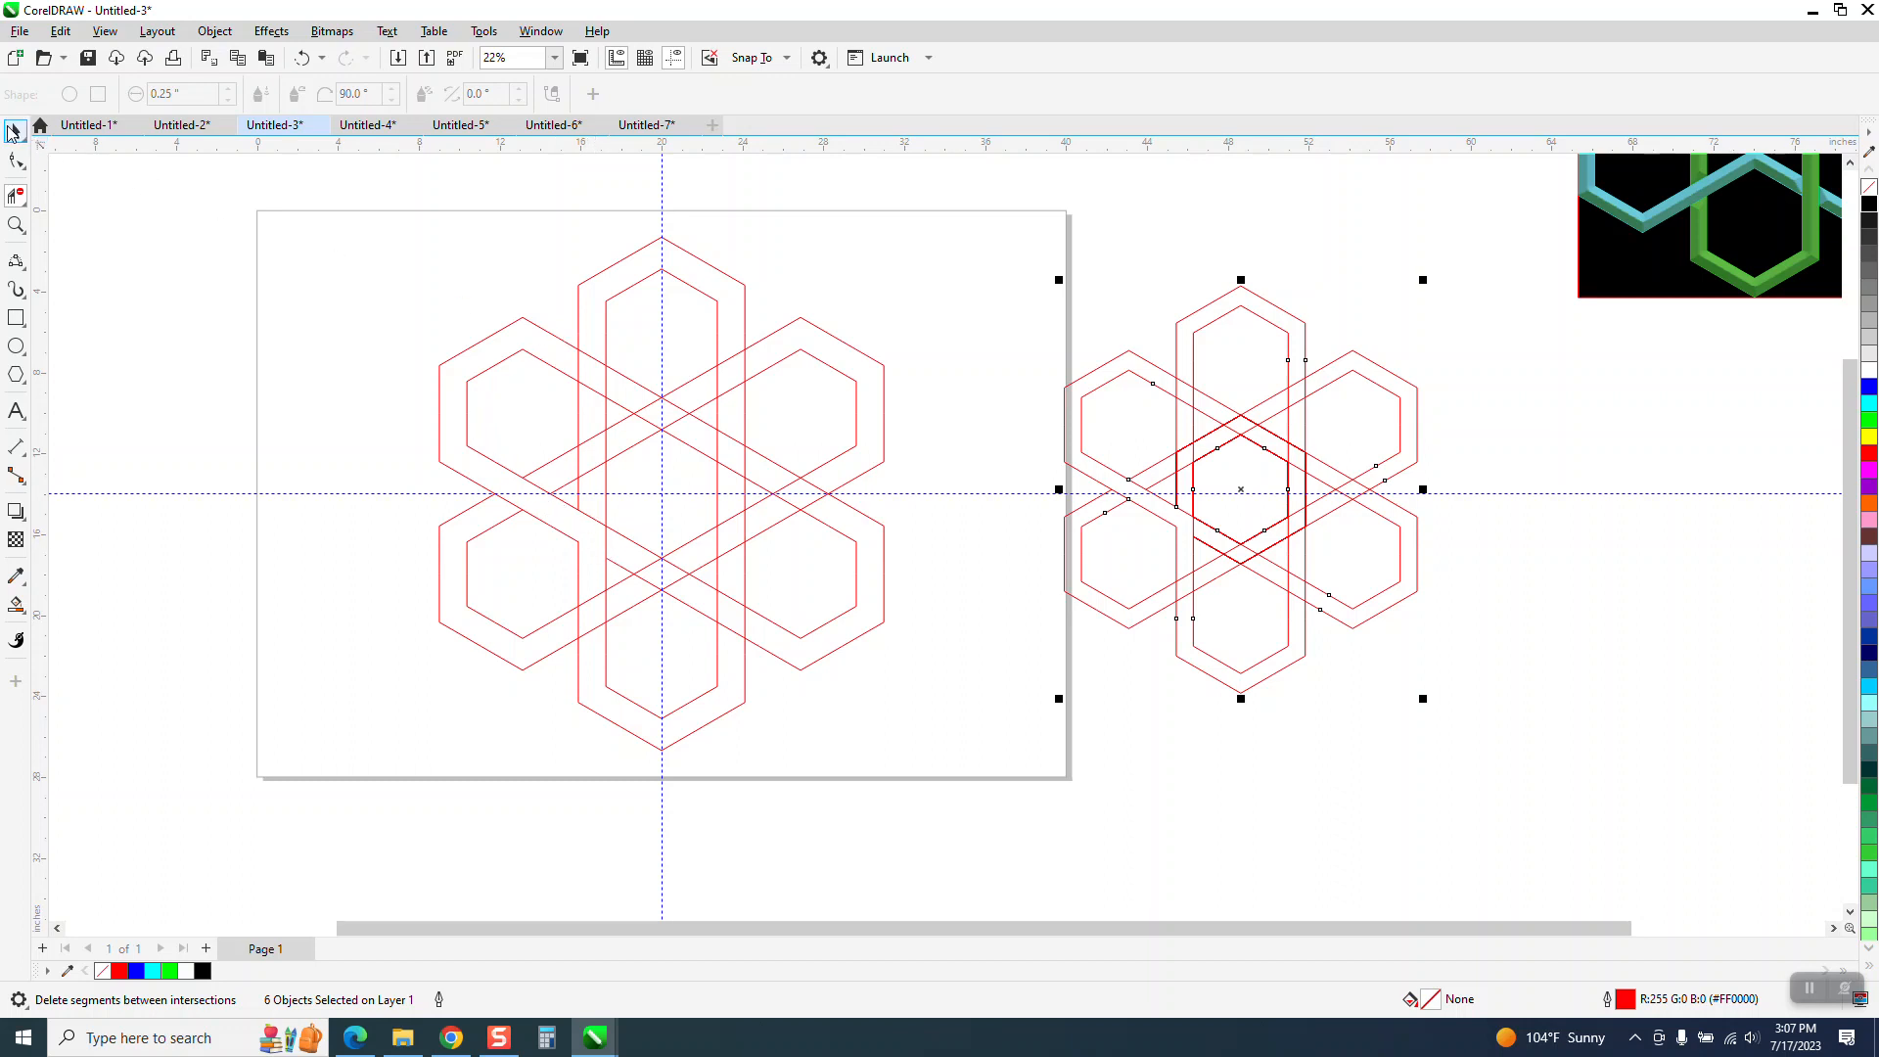
pyautogui.click(16, 131)
pyautogui.click(12, 607)
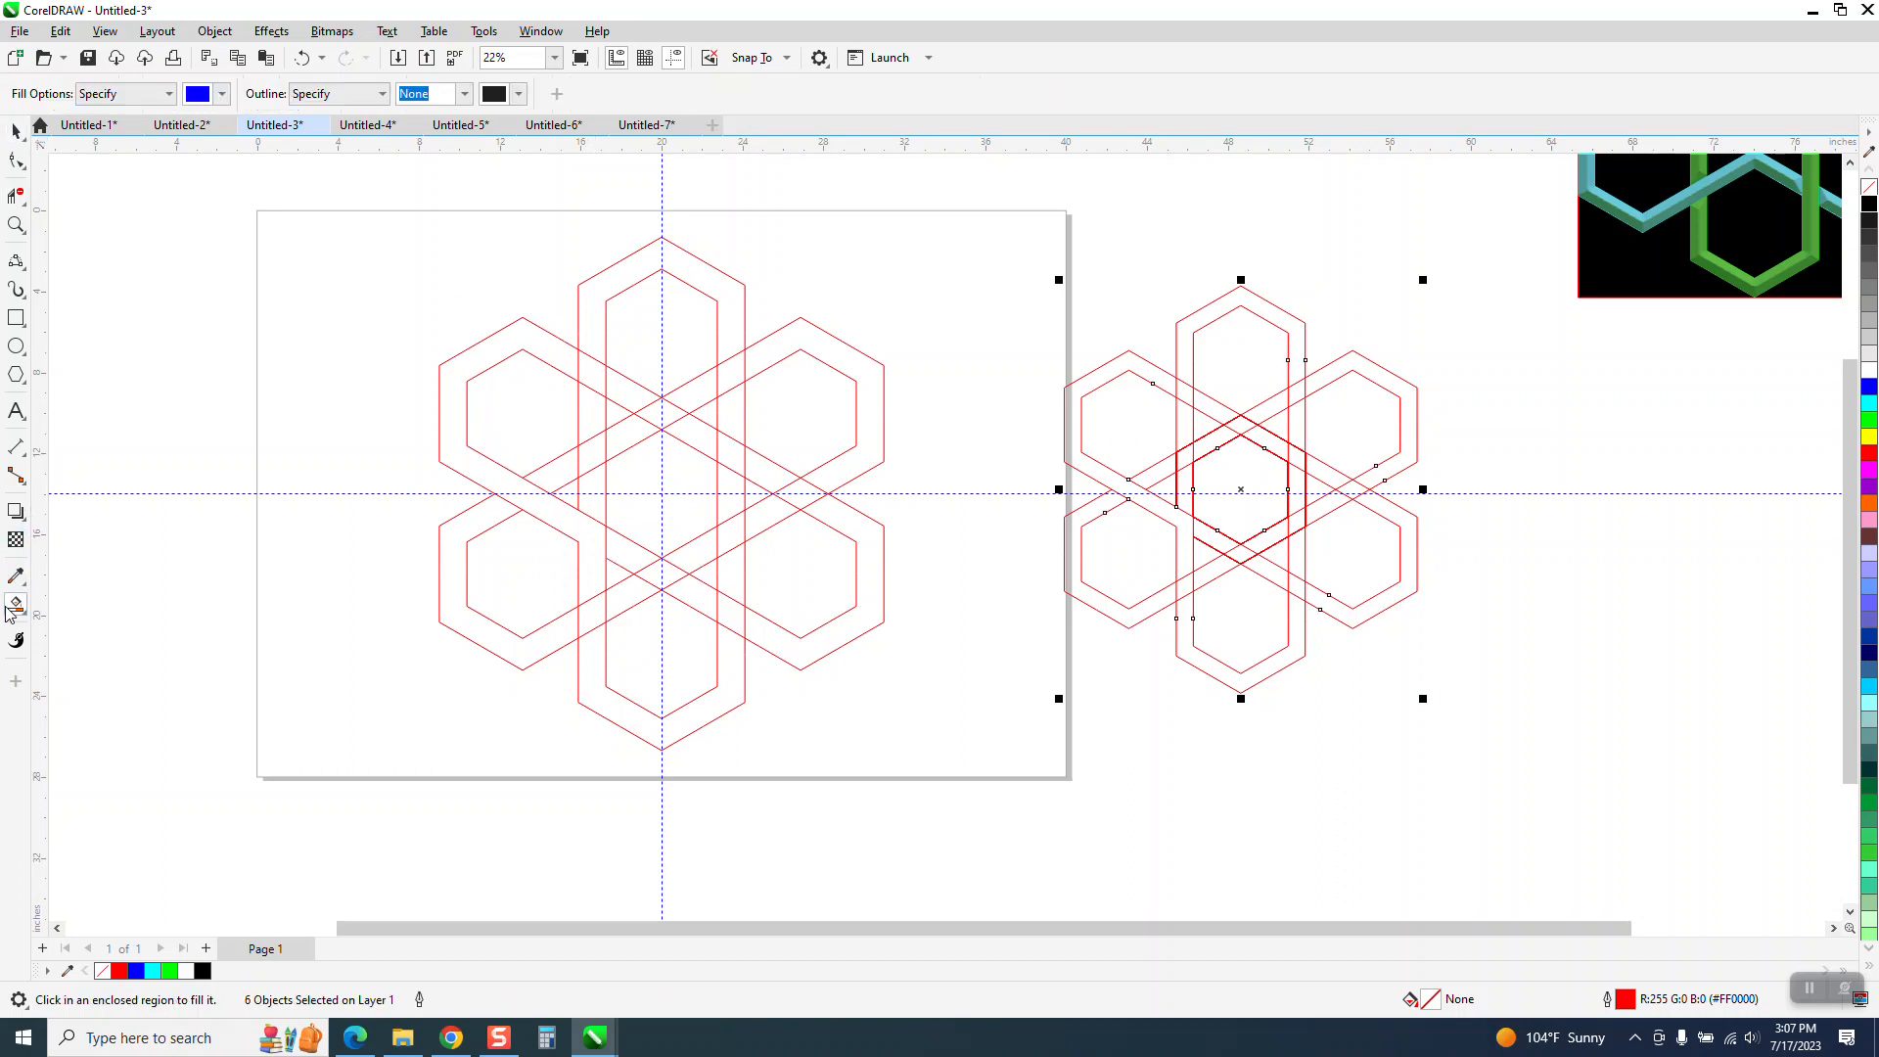
pyautogui.click(563, 361)
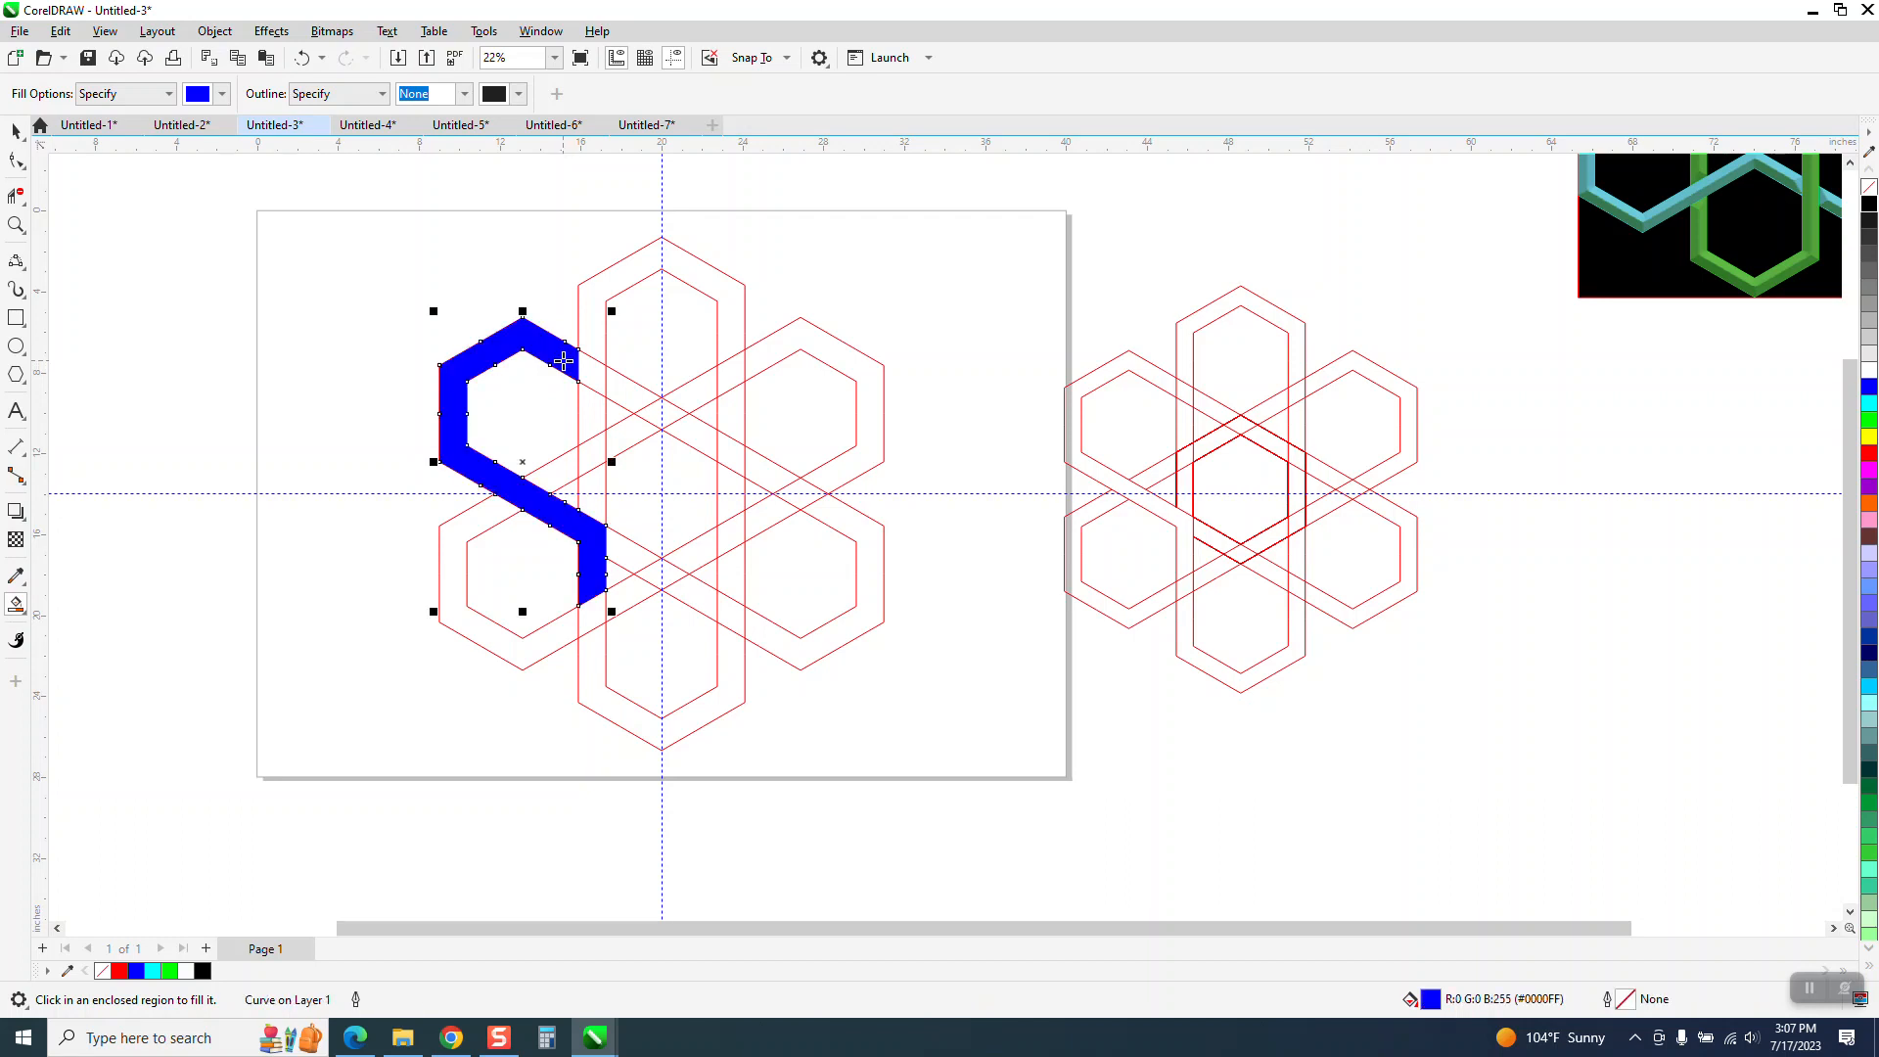
# Move the blue band 20 inches to the left, clear of the hexagon outlines.
pyautogui.click(12, 128)
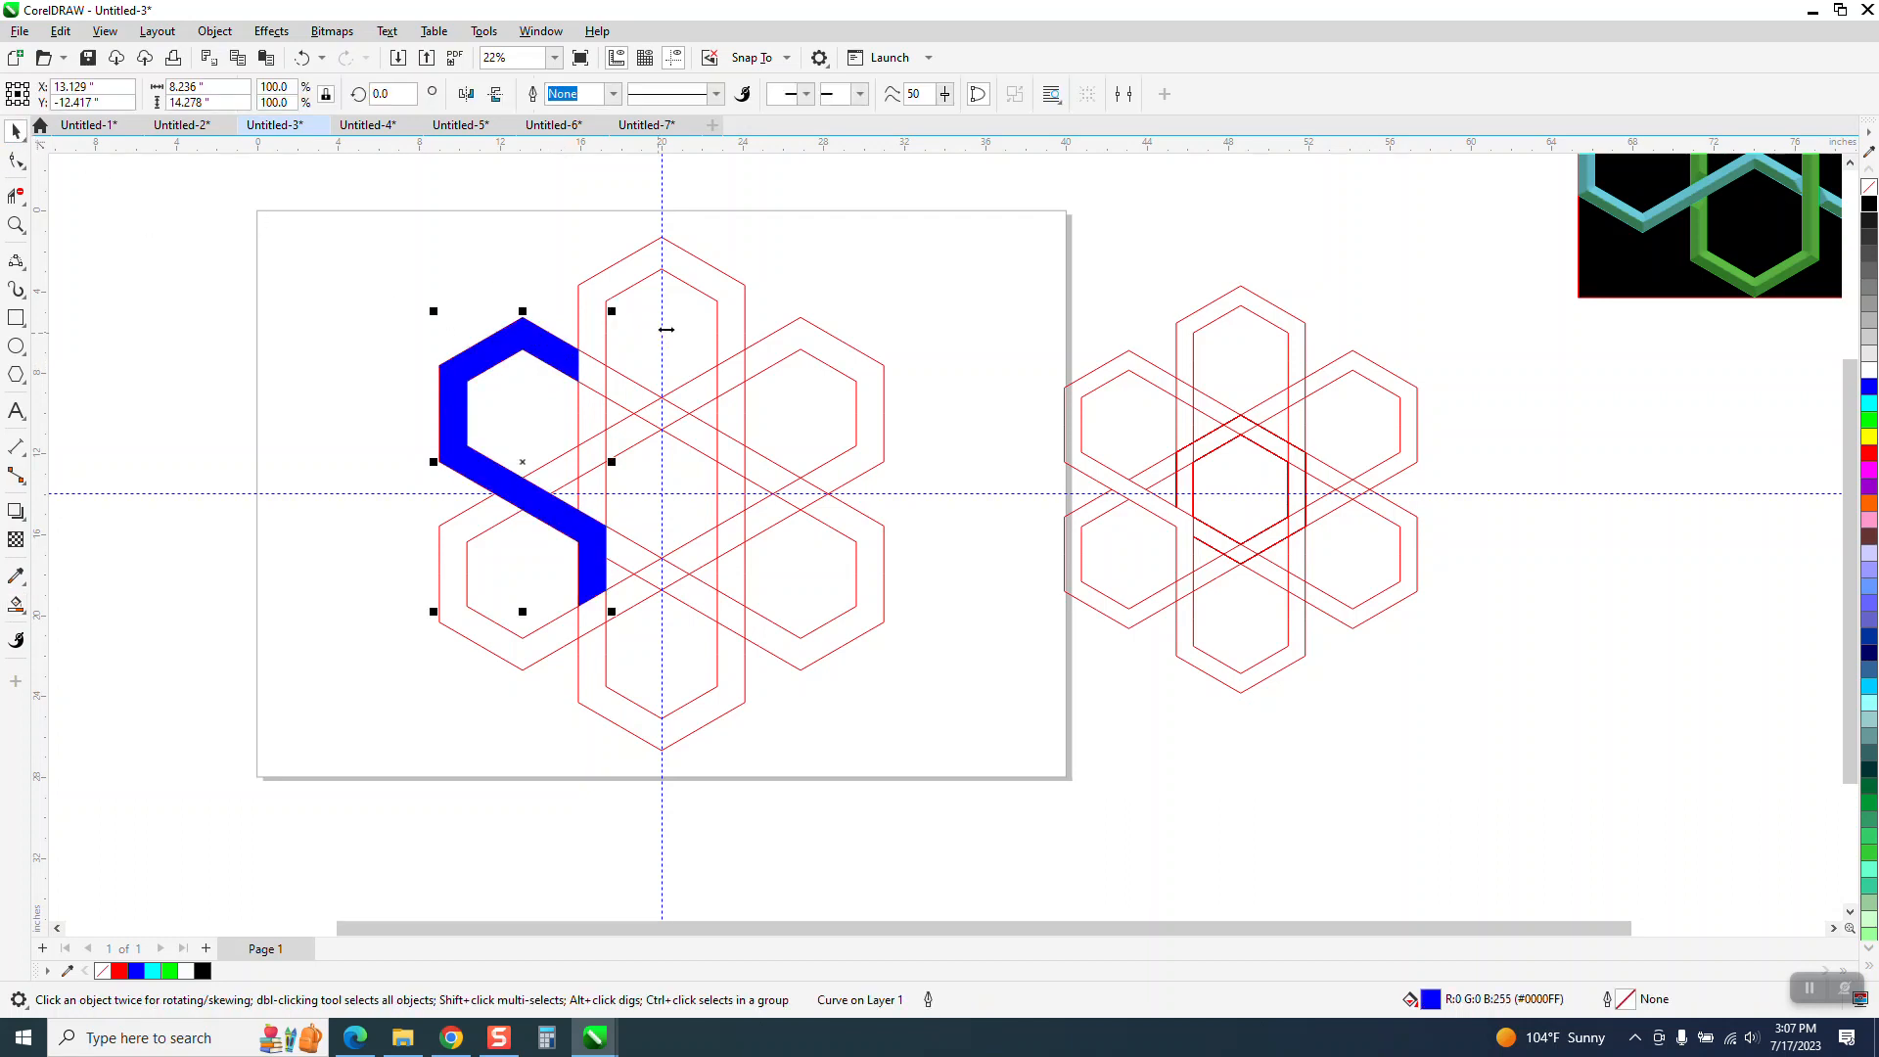
pyautogui.press('Left')
pyautogui.press('Left')
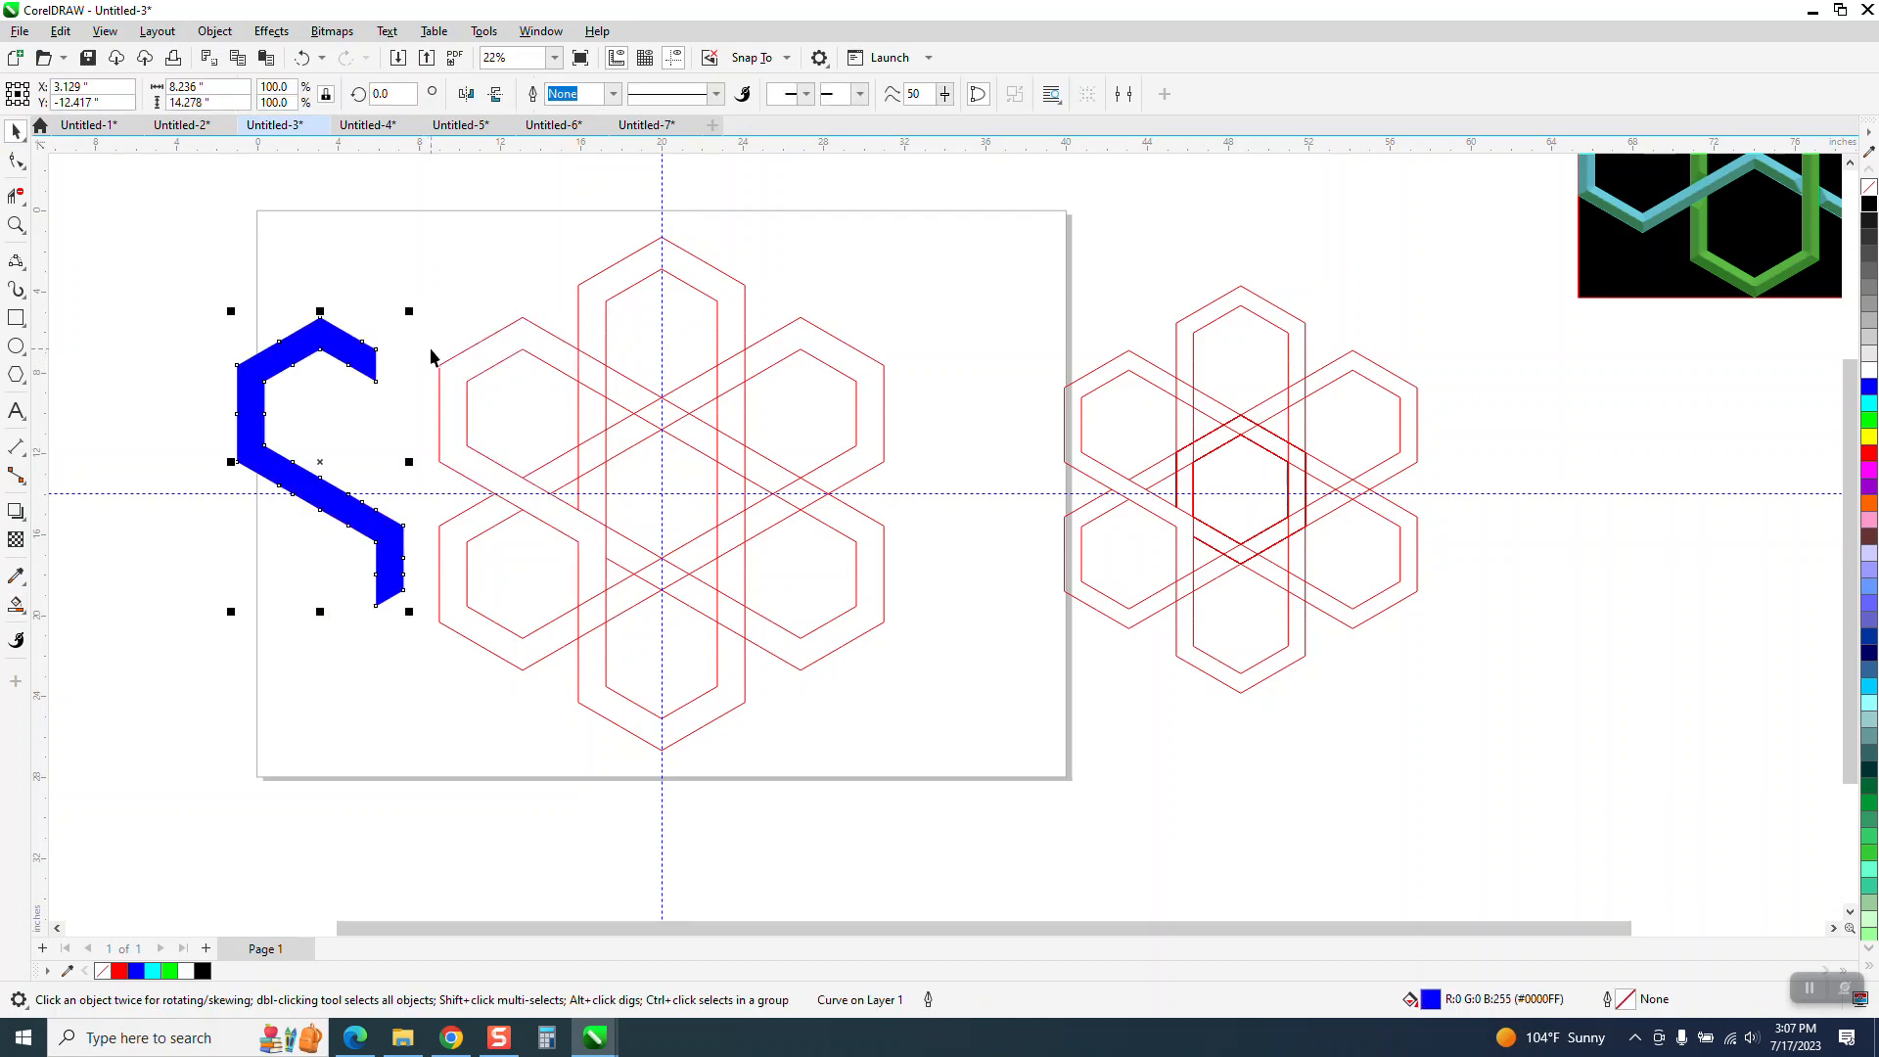
pyautogui.moveTo(590, 487); pyautogui.dragTo(971, 748)
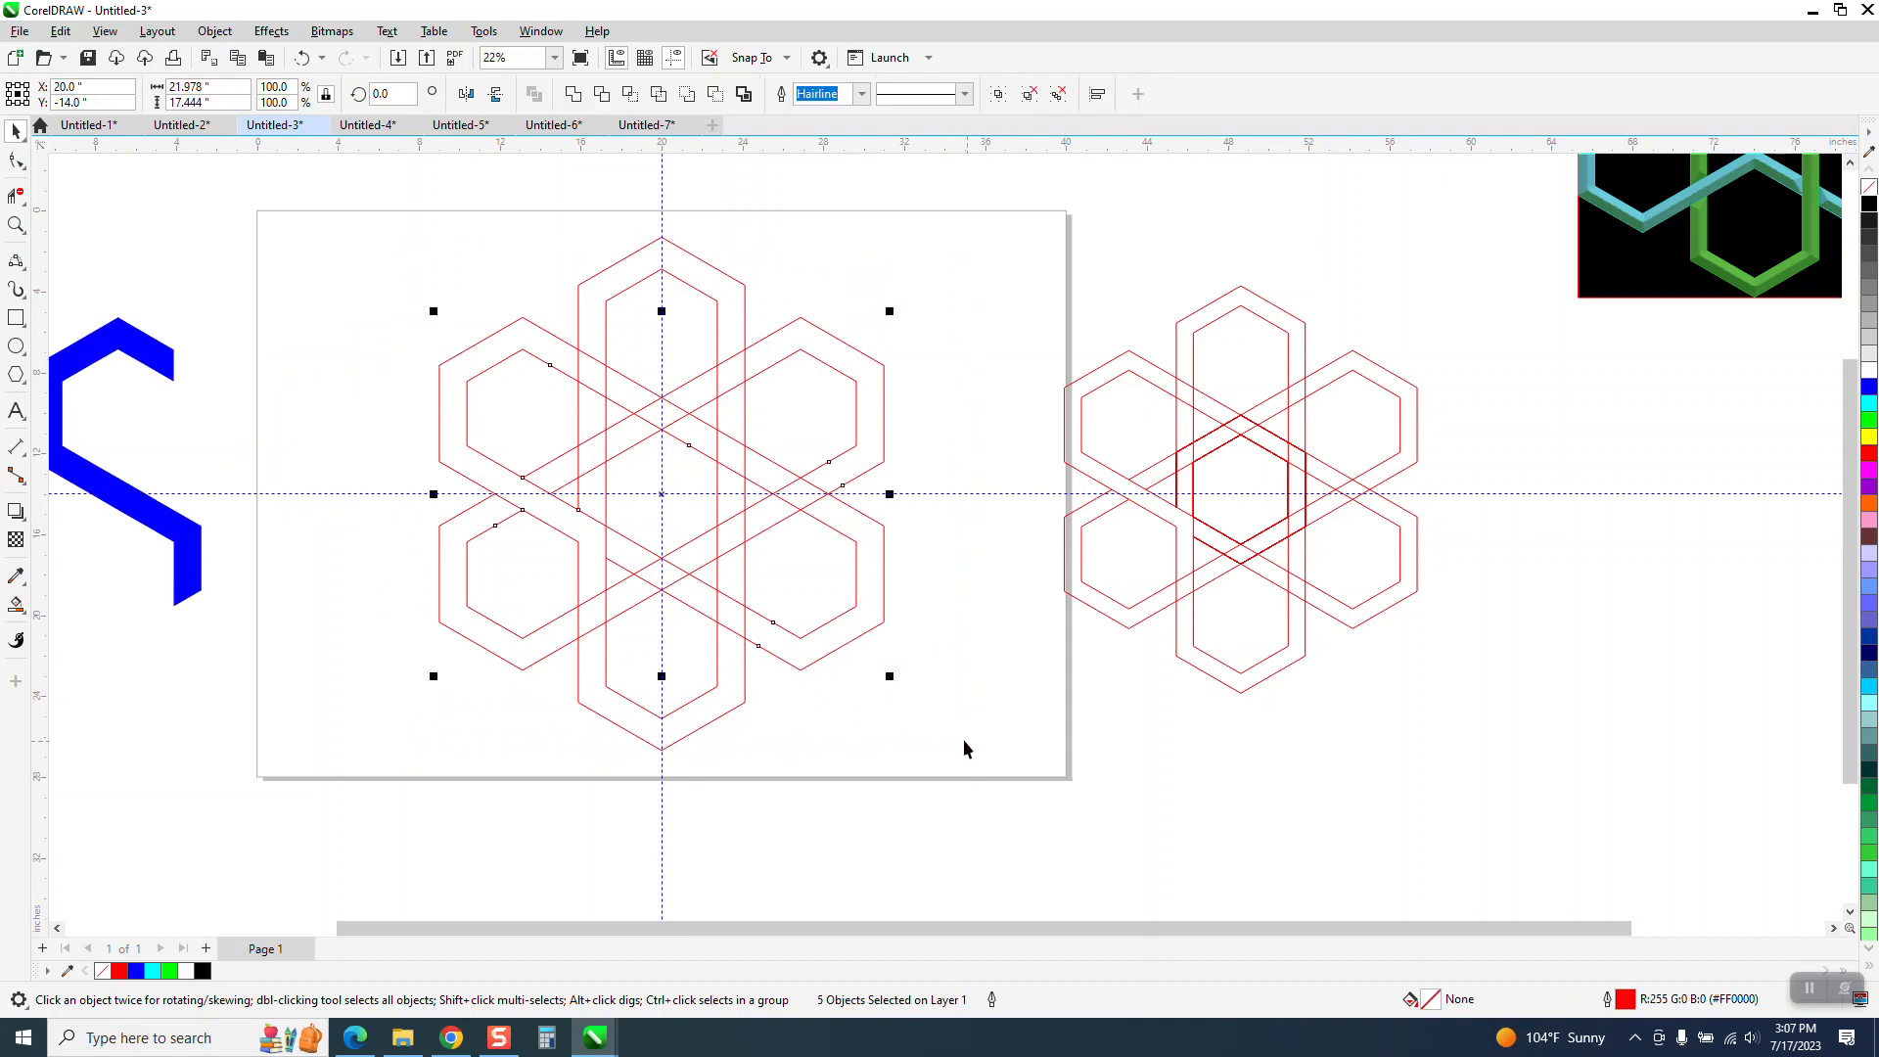
pyautogui.press('Up')
pyautogui.press('Up')
pyautogui.scroll(-2, 901, 691)
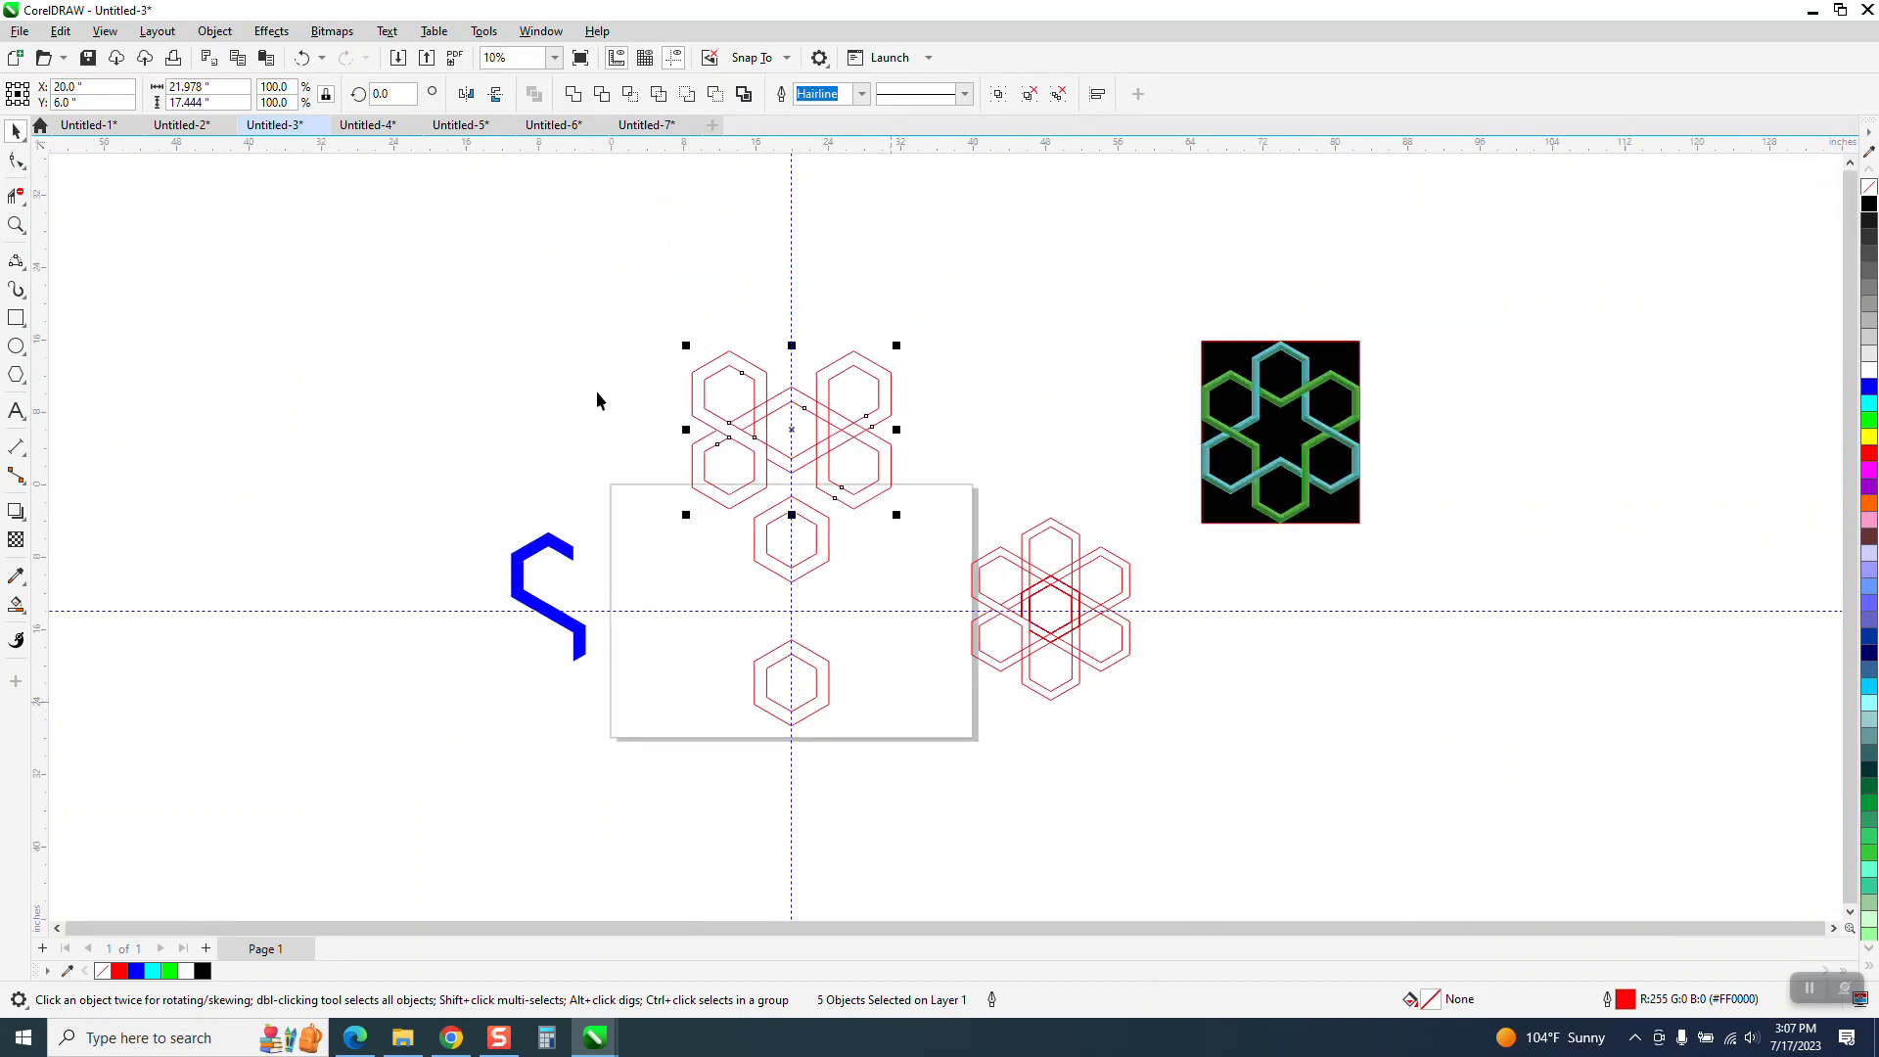
pyautogui.click(301, 62)
pyautogui.click(301, 65)
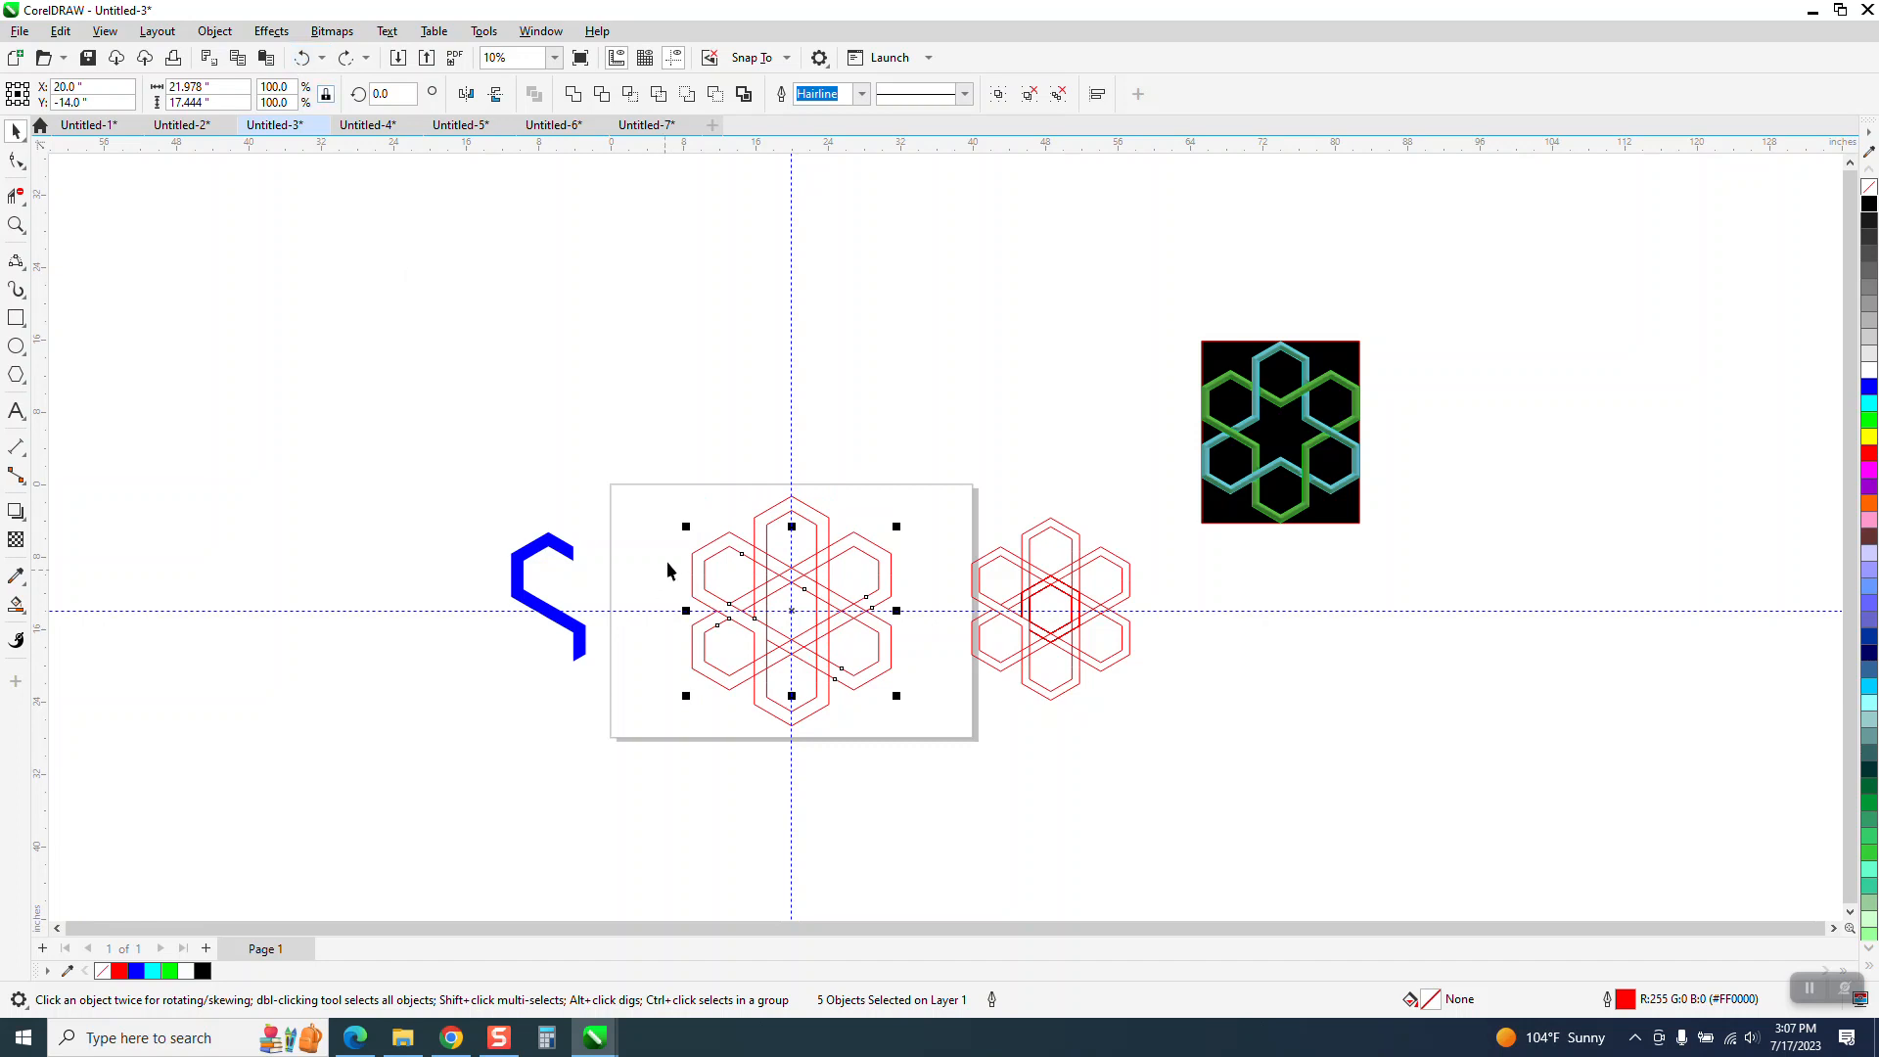
# Move all seven hexagon outline groups together 40 inches up, off the page.
pyautogui.moveTo(664, 472); pyautogui.dragTo(953, 781)
pyautogui.press('Up')
pyautogui.press('Up')
pyautogui.press('Up')
pyautogui.press('Up')
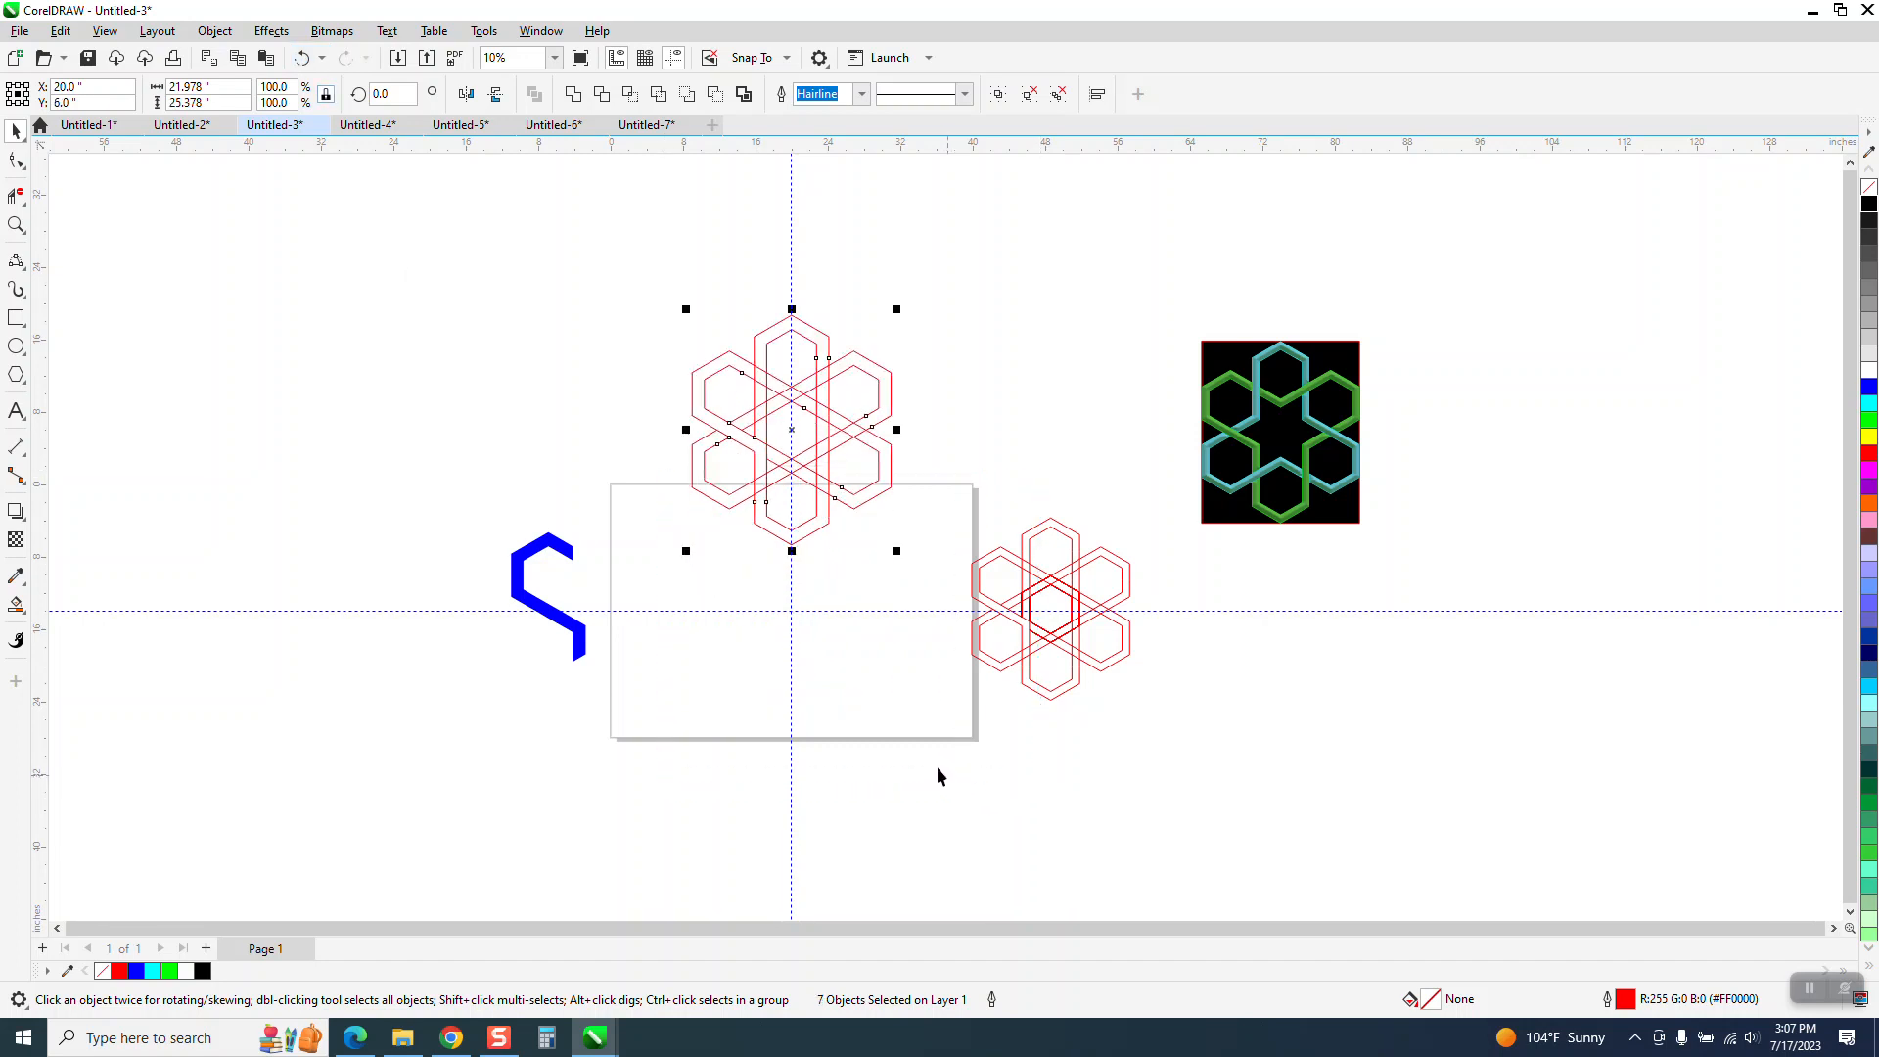
# Move the blue band 20 inches to the right, back to its original place on the page.
pyautogui.click(579, 631)
pyautogui.press('Right')
pyautogui.press('Right')
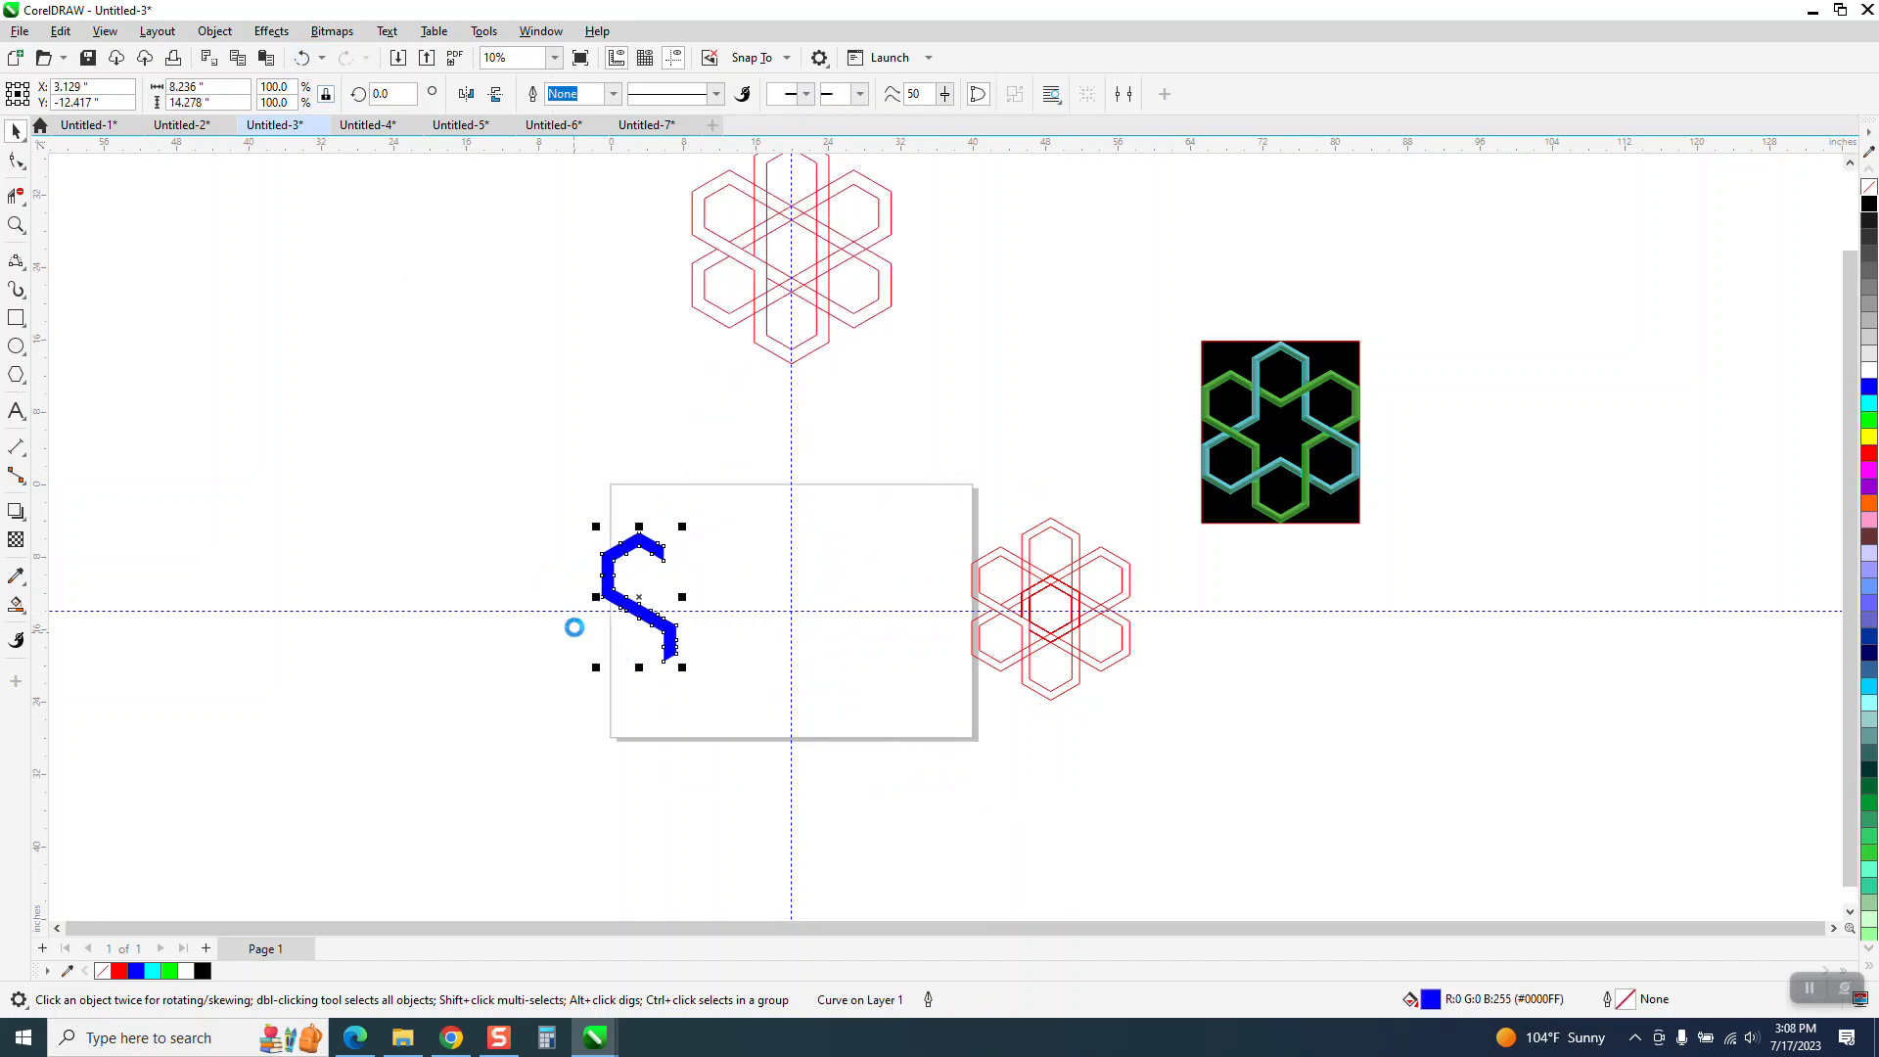
# Duplicate the blue band in place and fill the duplicate with cyan.
pyautogui.press('z')
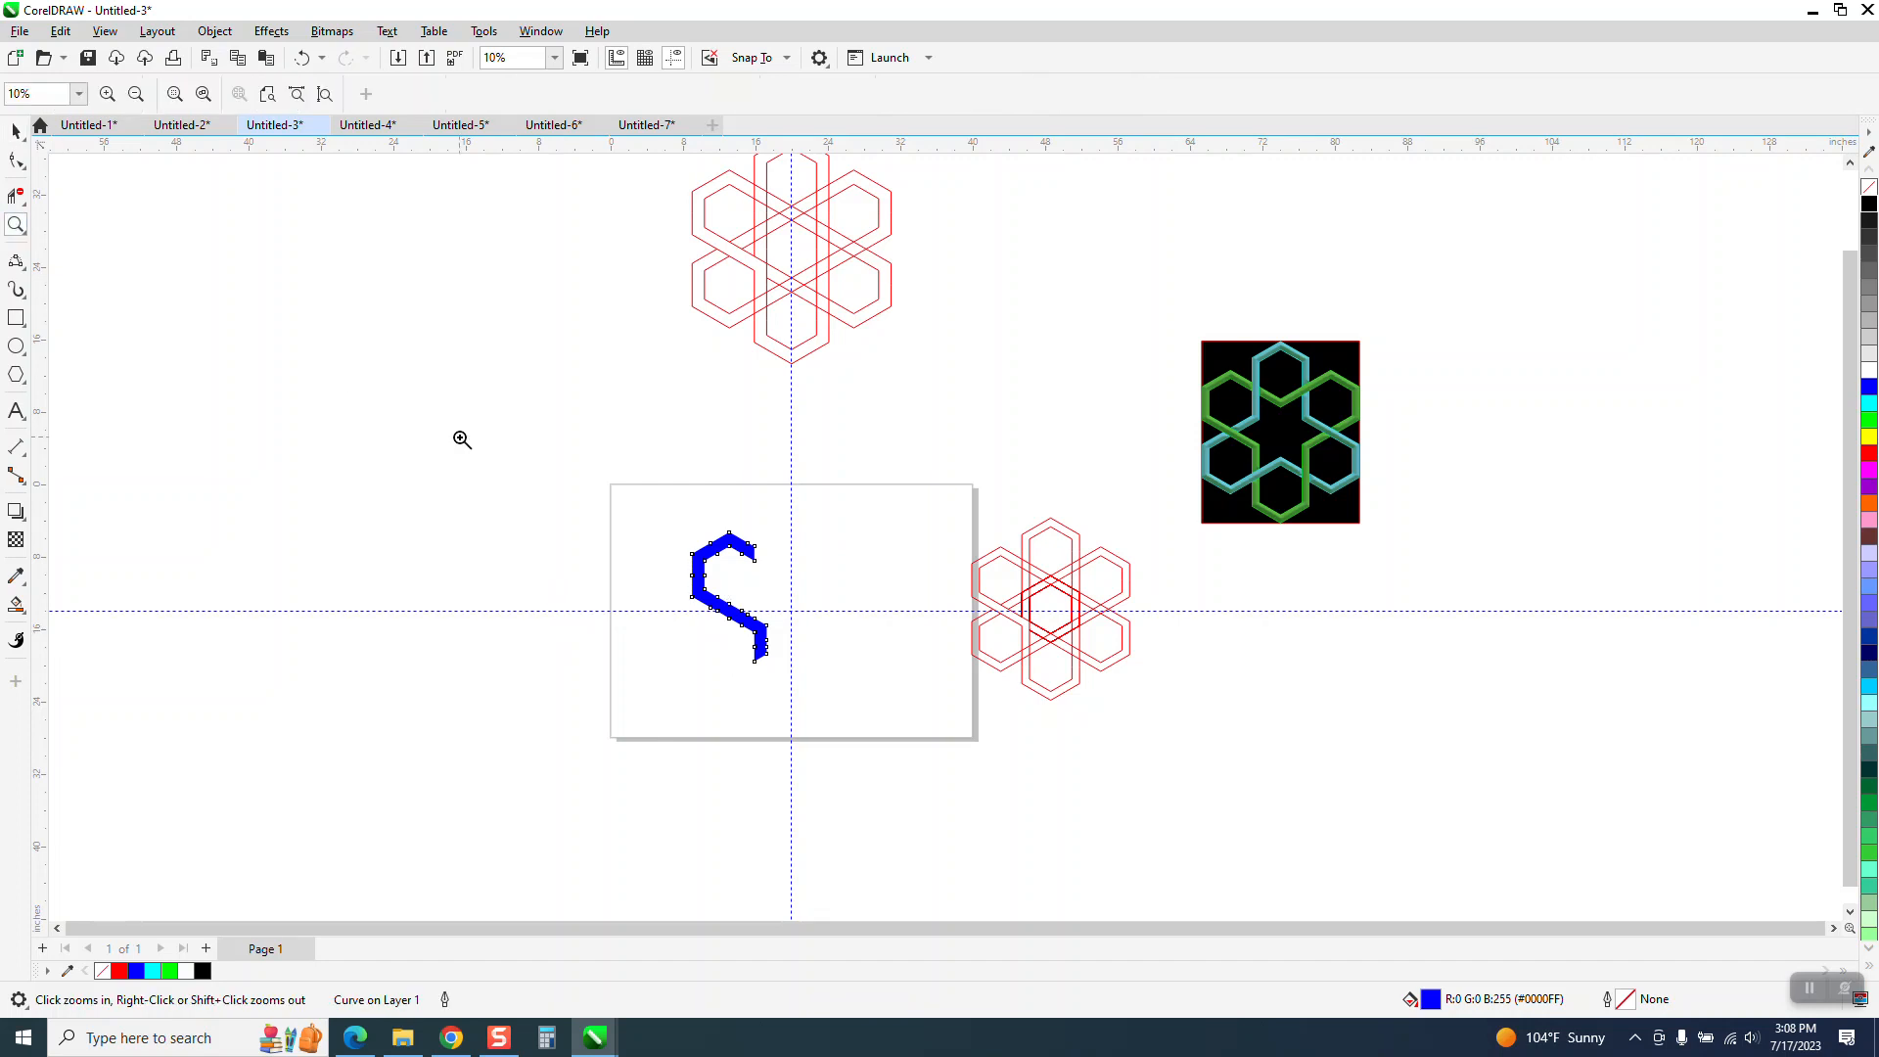
pyautogui.moveTo(599, 475); pyautogui.dragTo(934, 687)
pyautogui.click(16, 130)
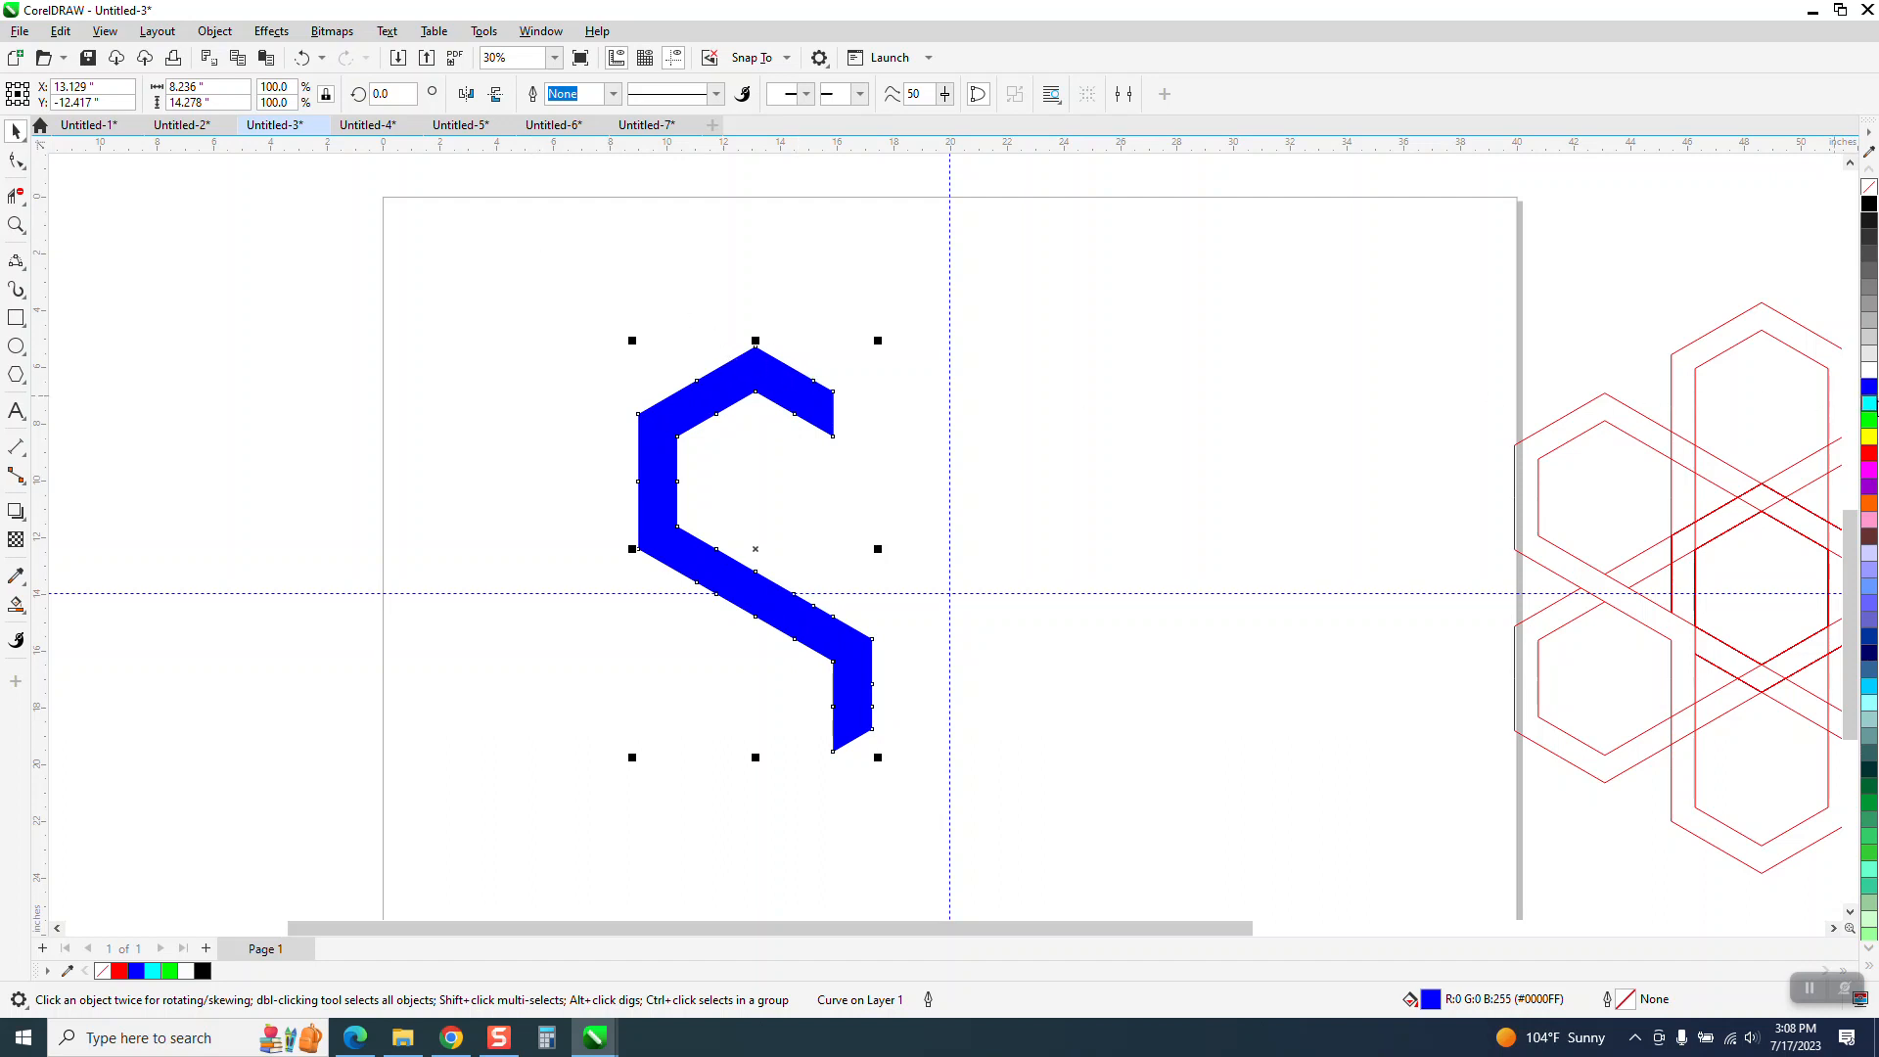
pyautogui.click(1870, 405)
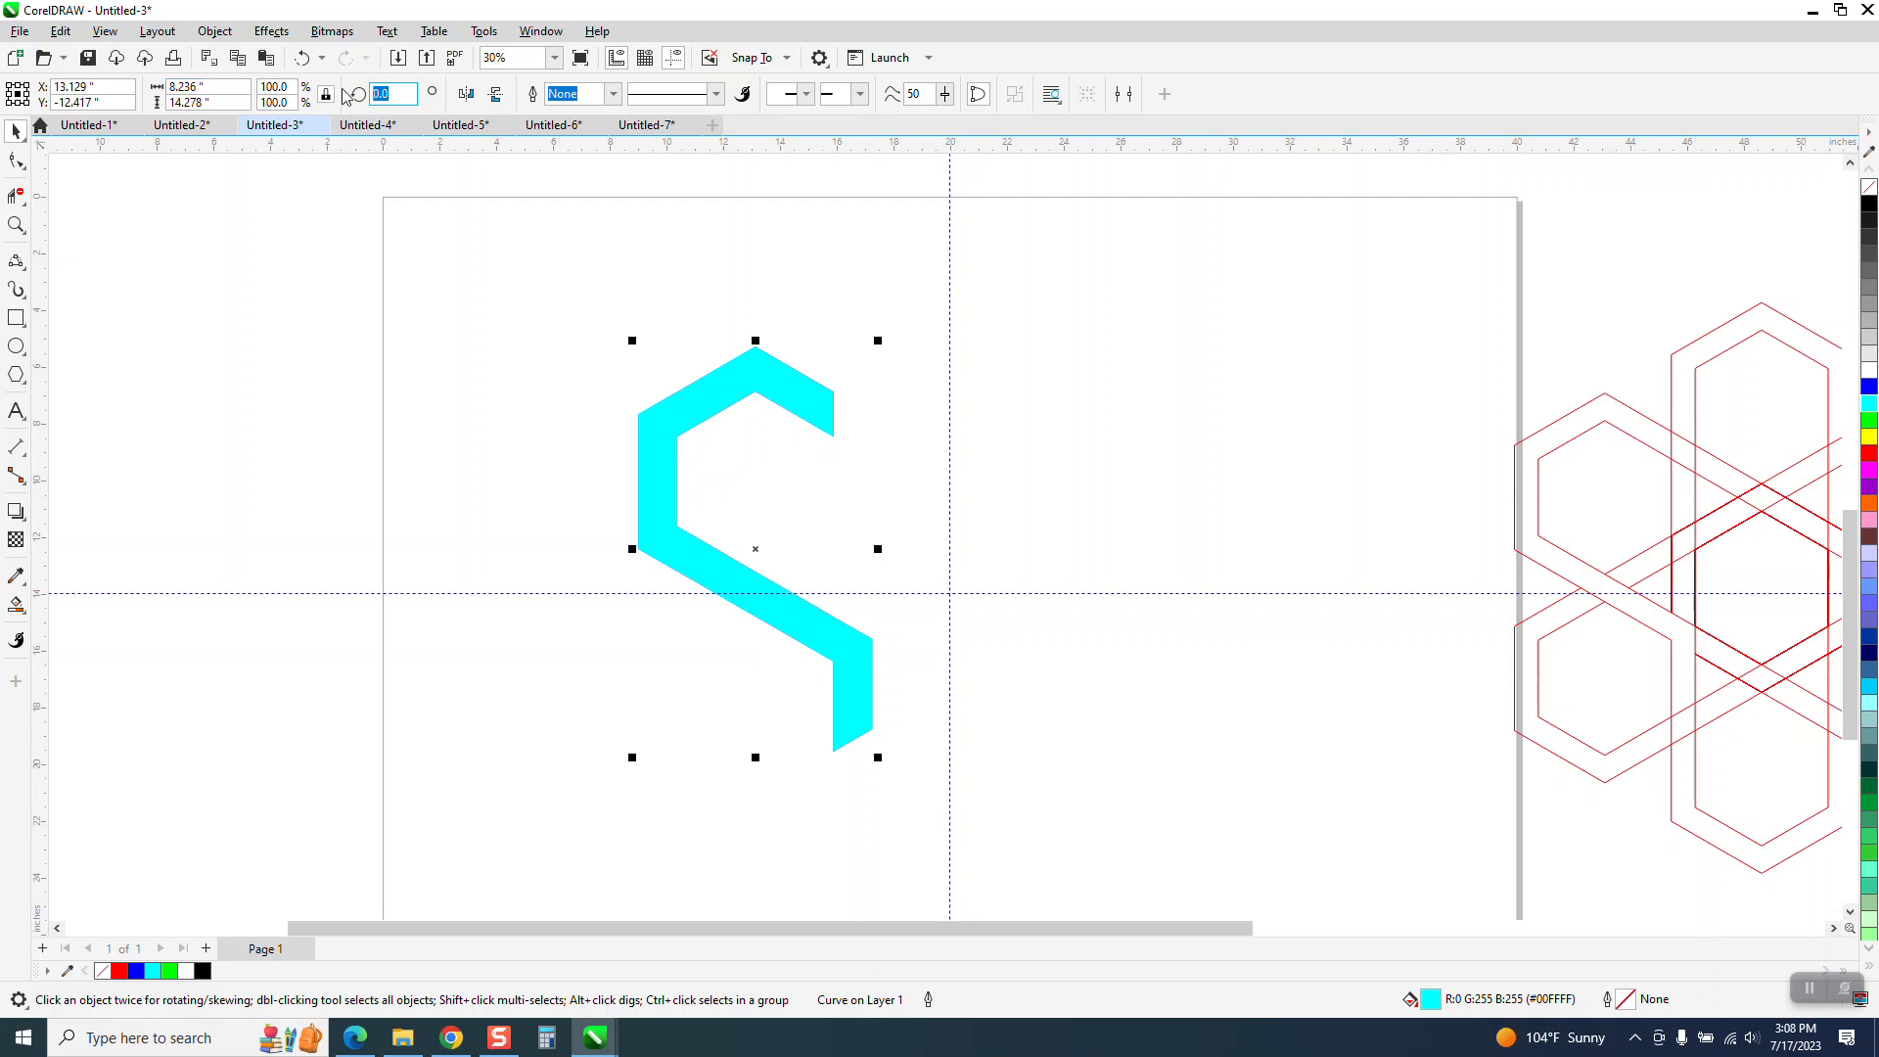
pyautogui.write('-60')
pyautogui.press('Return')
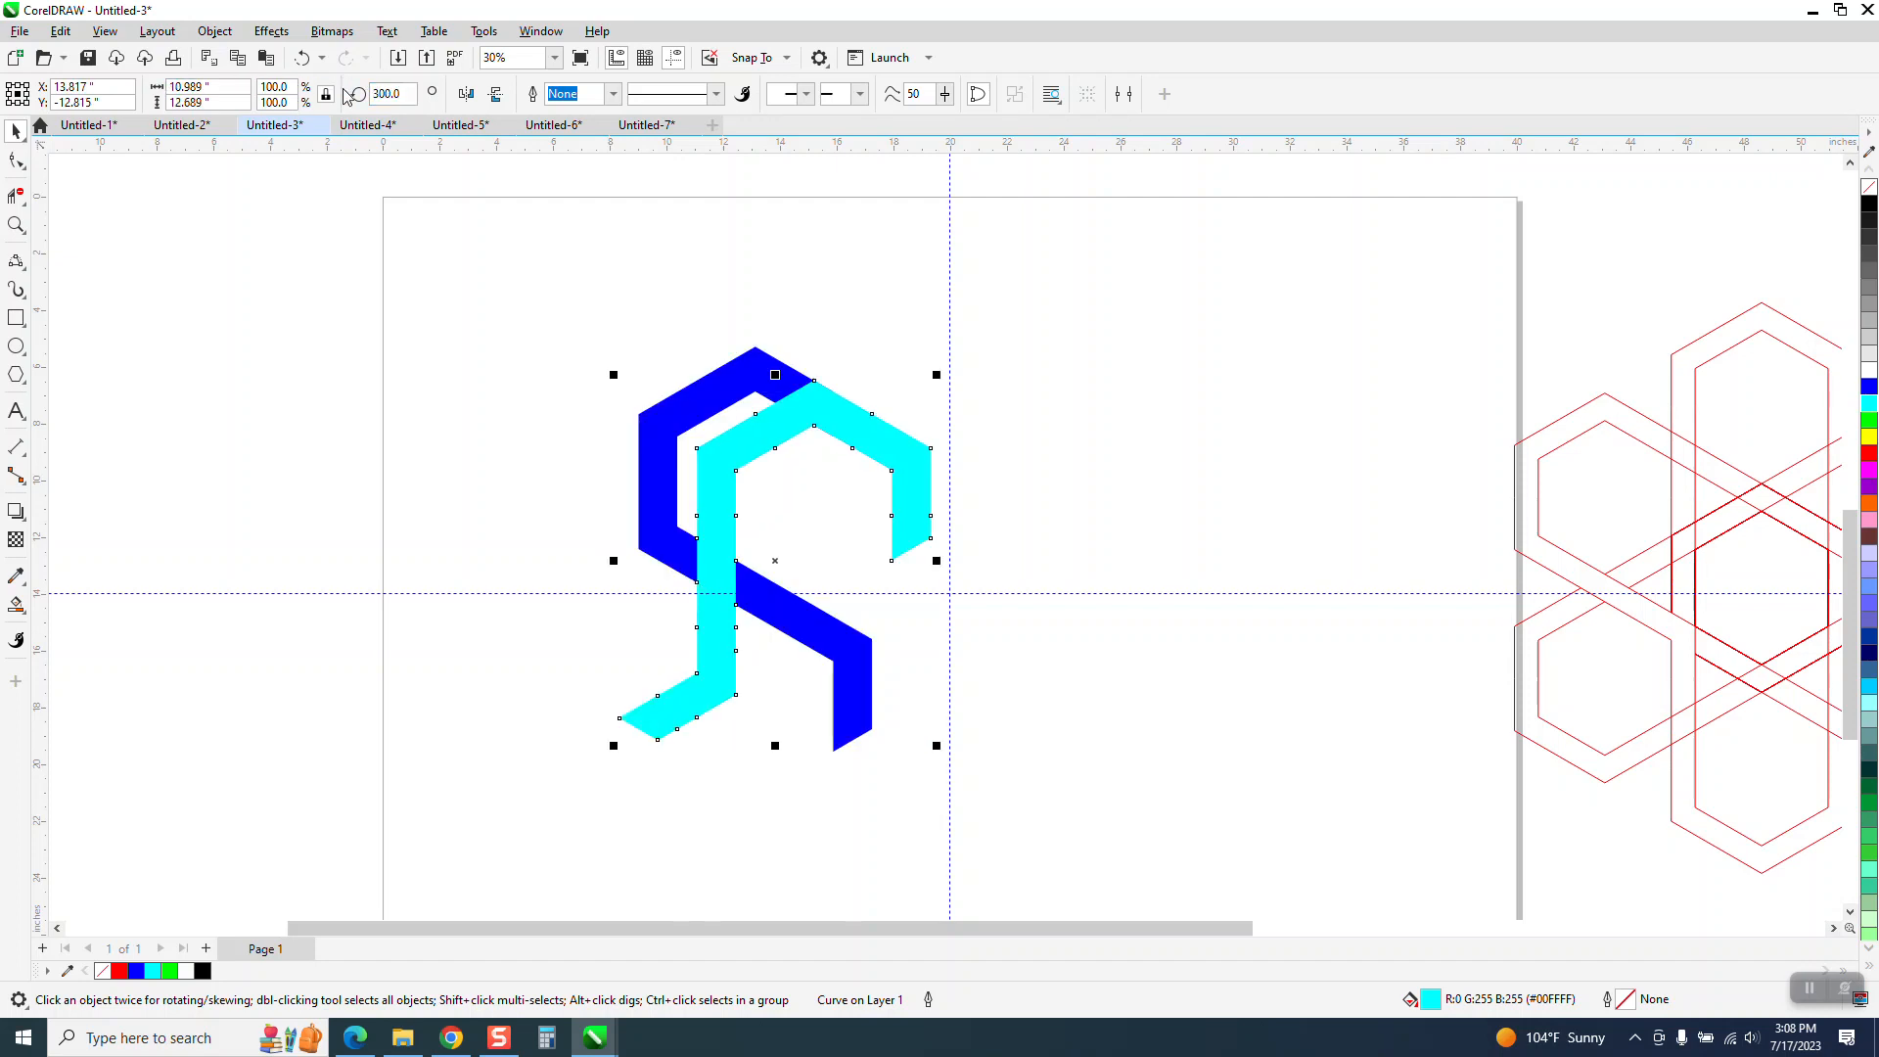
pyautogui.click(301, 57)
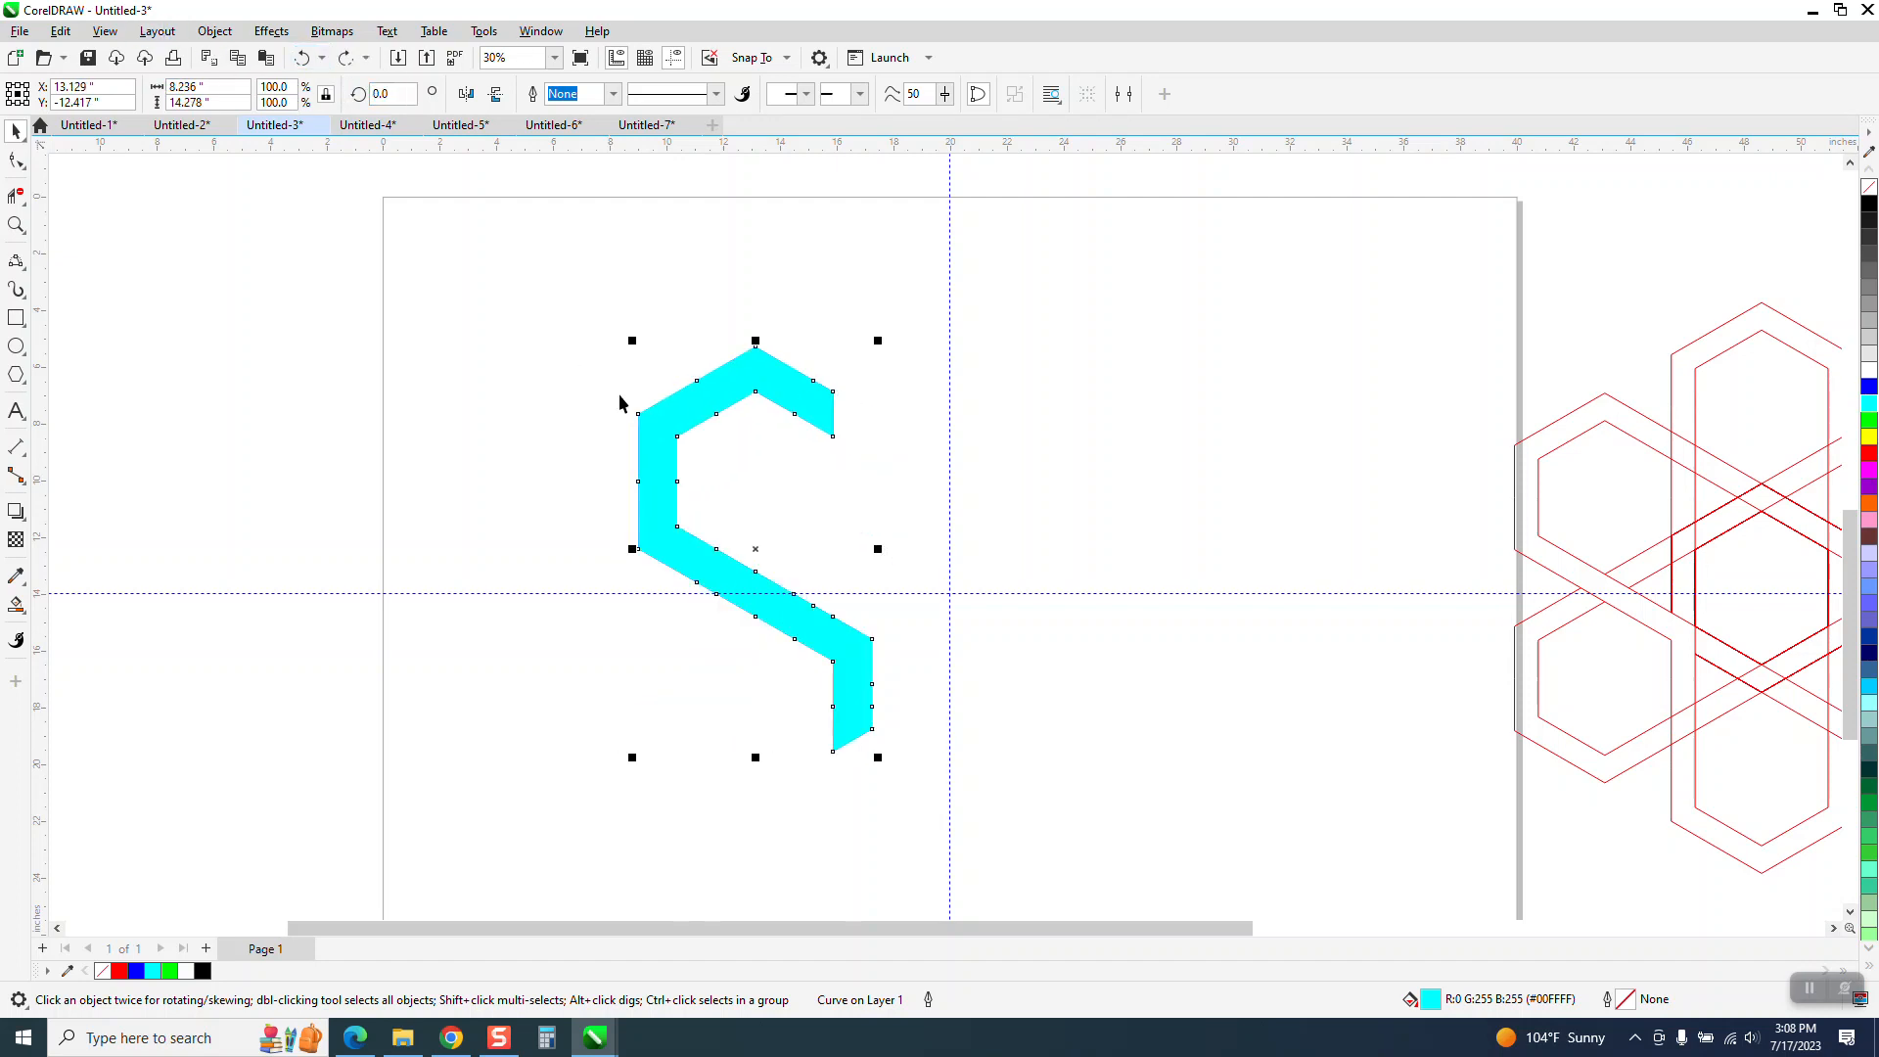
# Move the cyan band's rotation centre to the page centre and rotate the band by -60 degrees.
pyautogui.click(654, 448)
pyautogui.moveTo(759, 549); pyautogui.dragTo(946, 593)
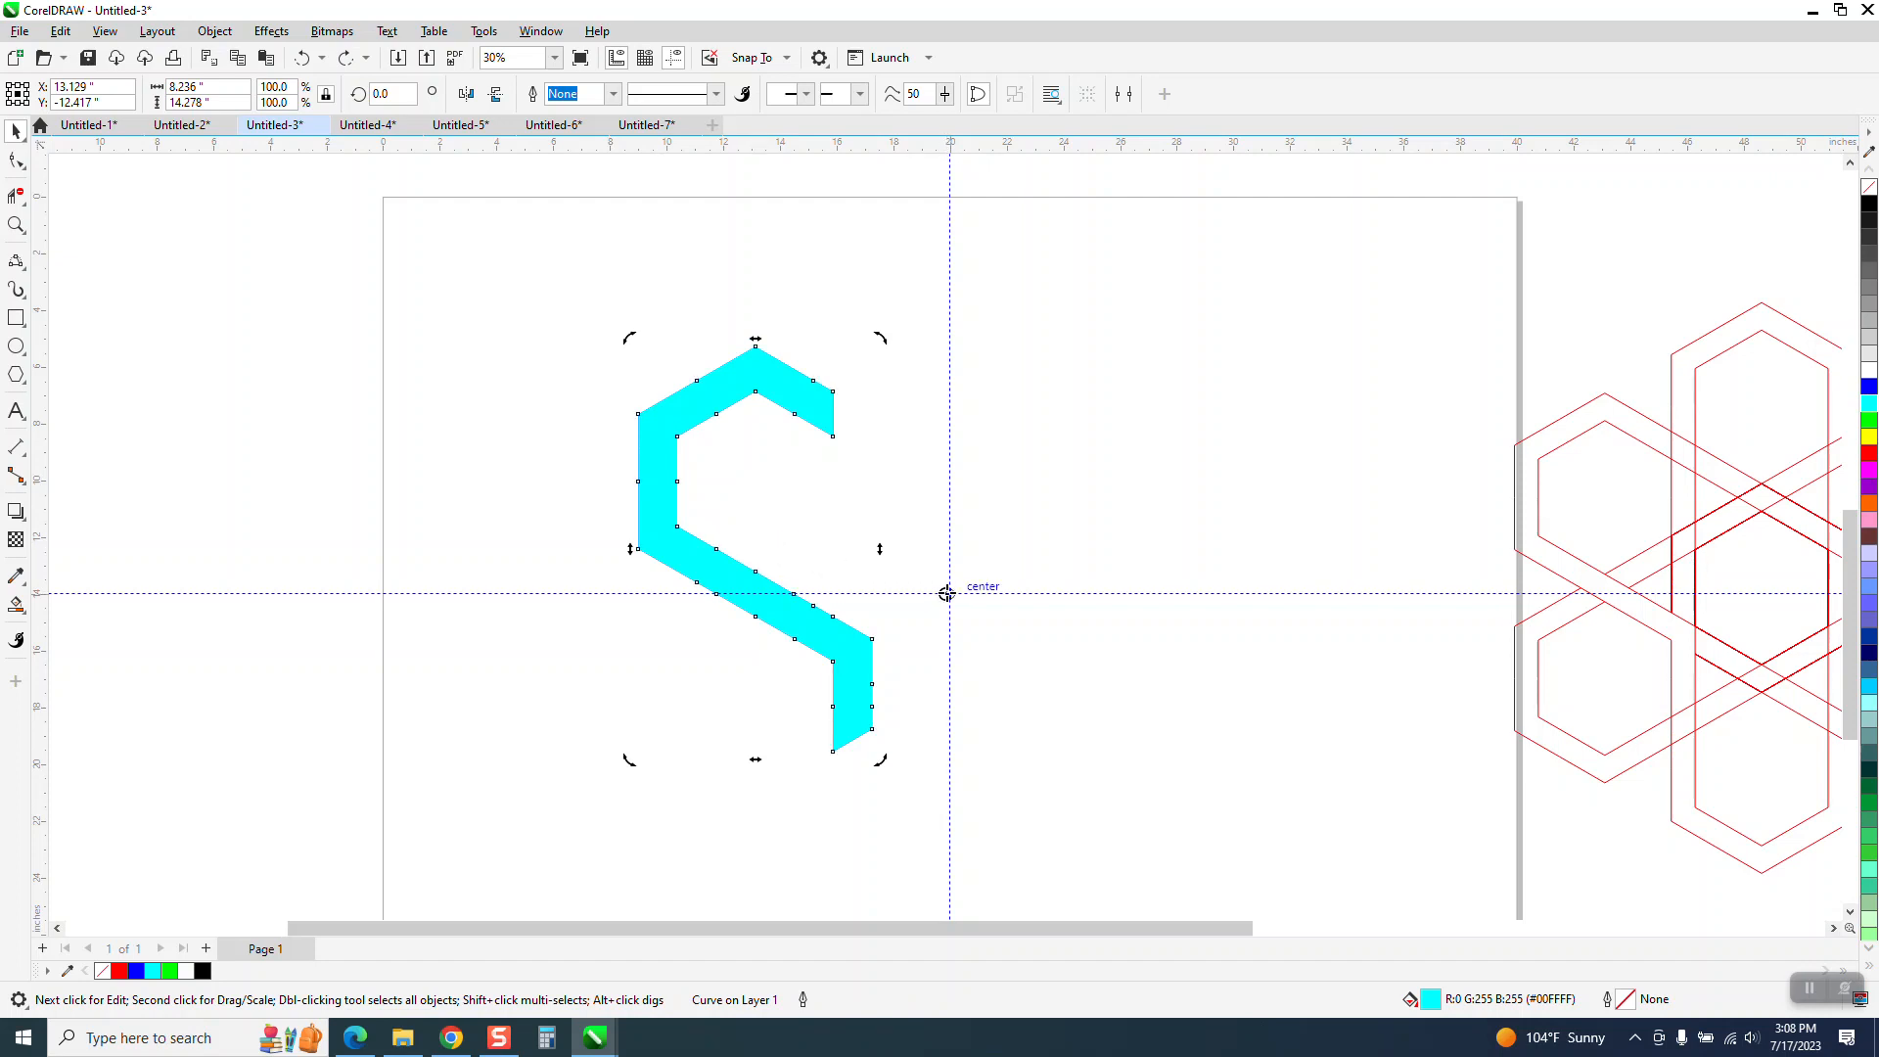
pyautogui.click(654, 526)
pyautogui.click(655, 525)
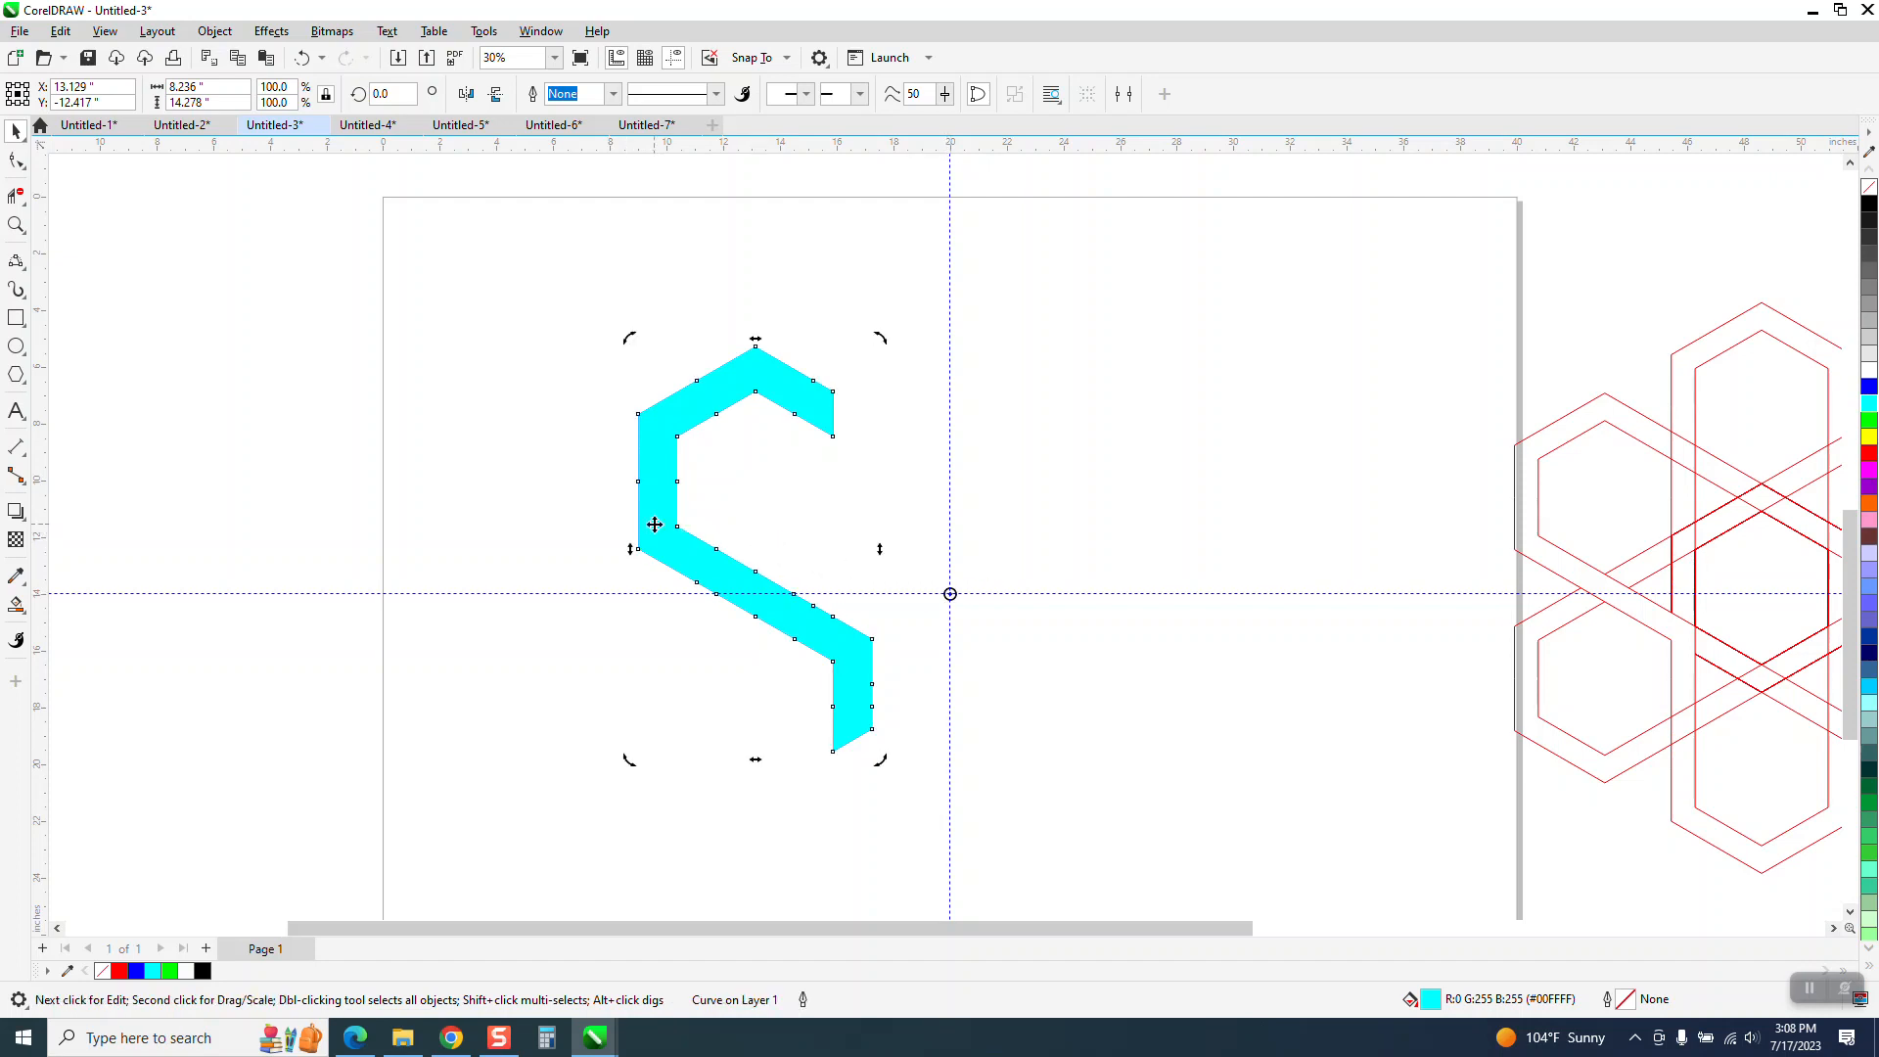
pyautogui.click(392, 93)
pyautogui.write('-60')
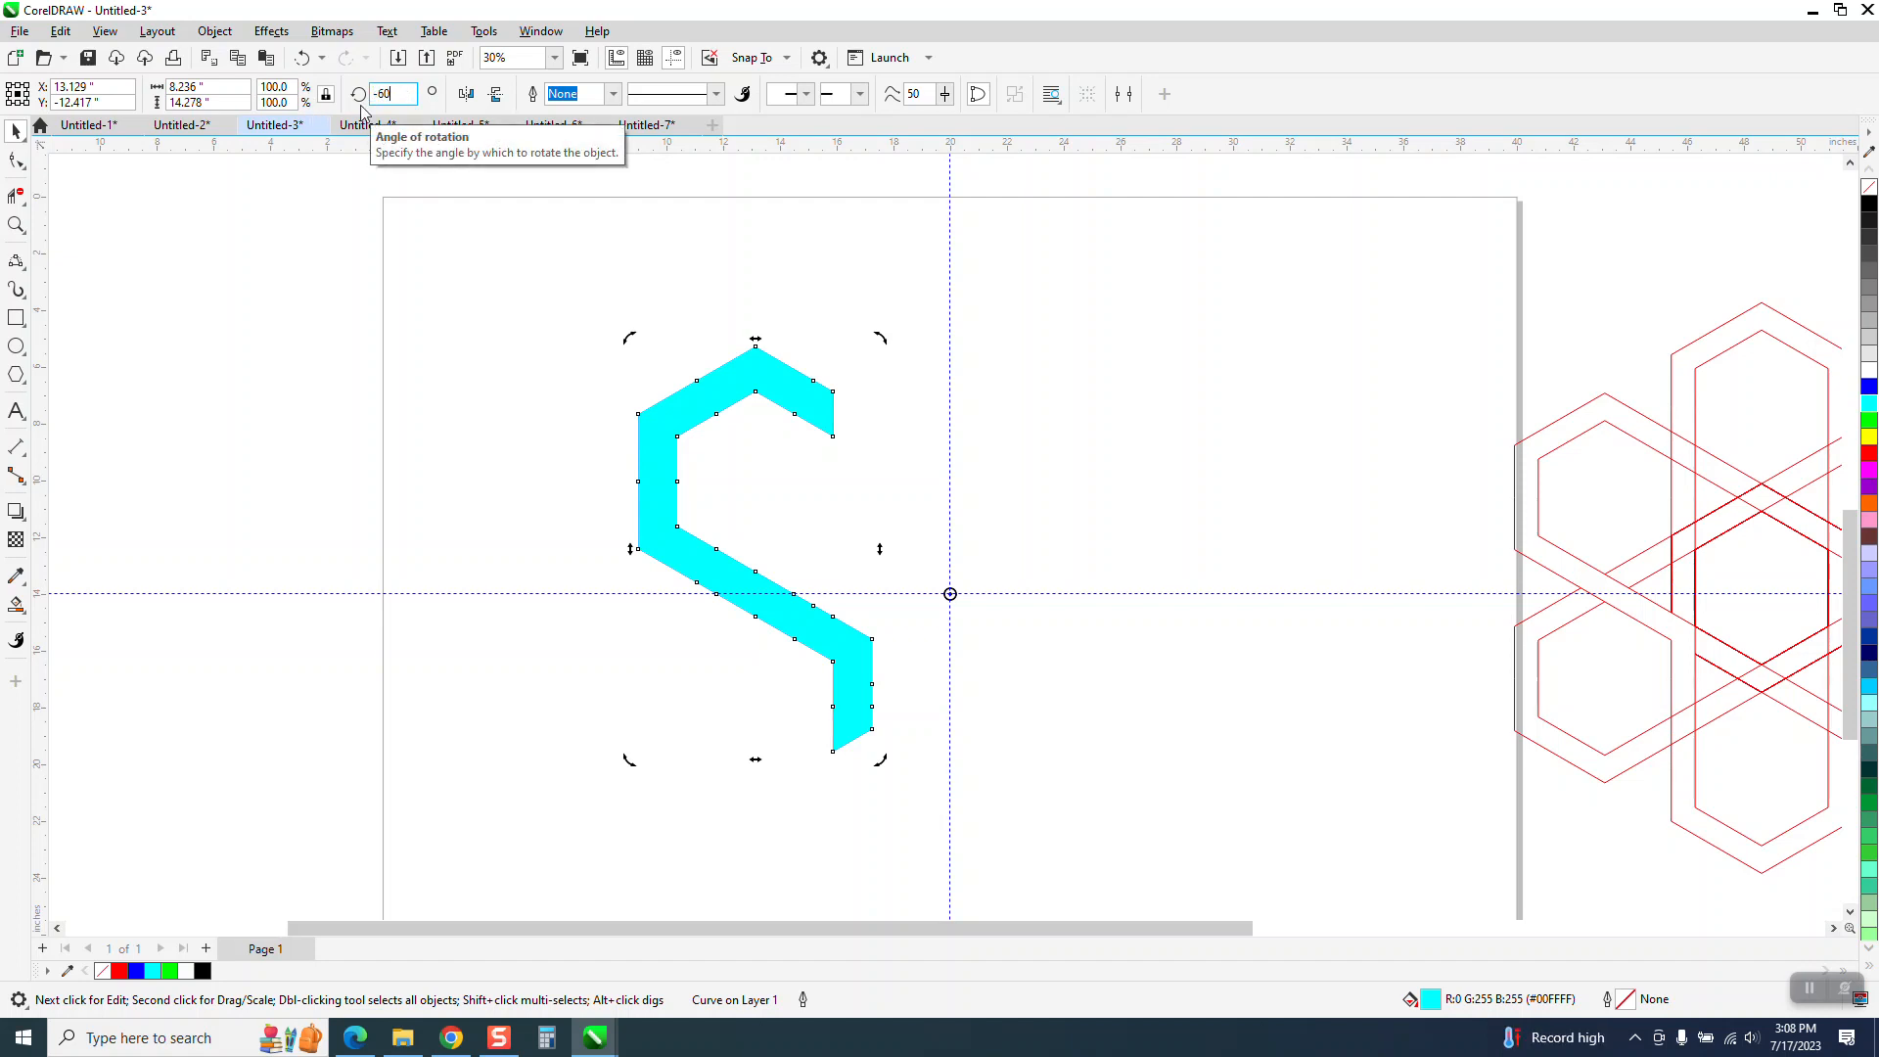
pyautogui.press('Return')
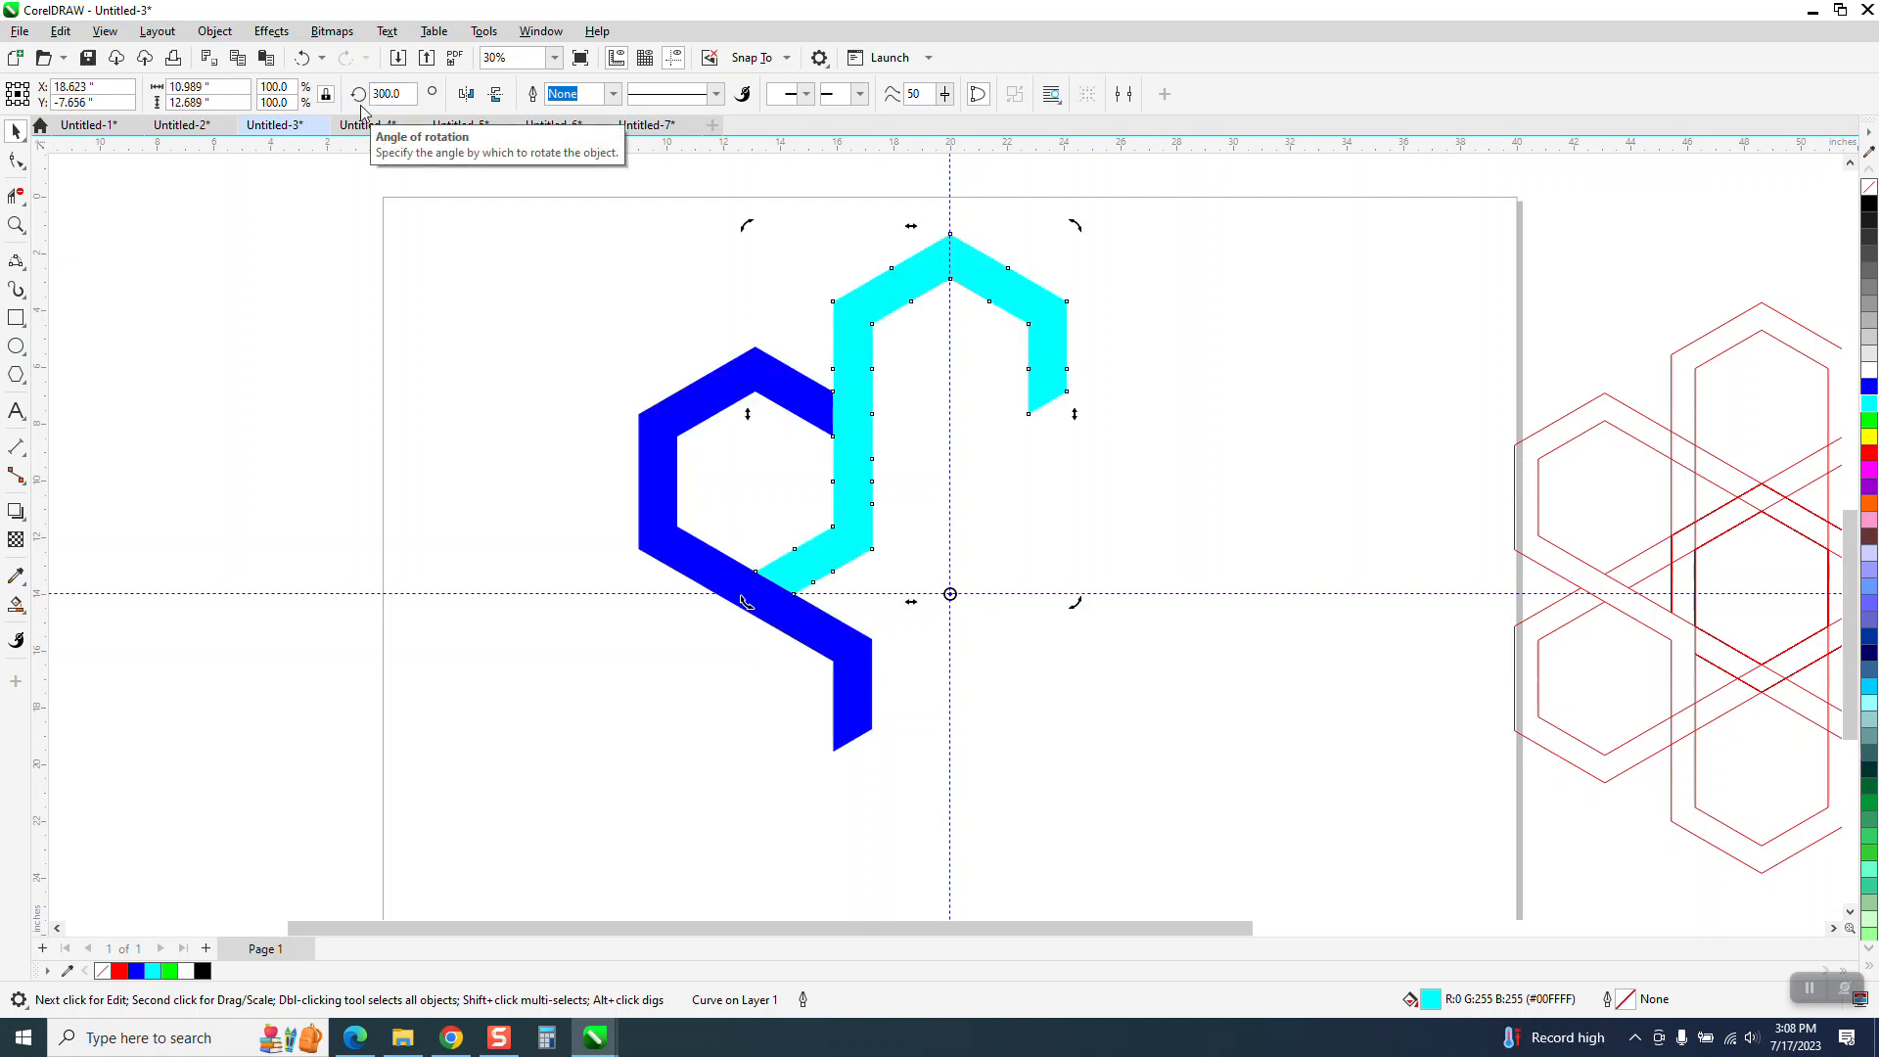
# Try red on the blue band, but settle on a yellow fill for it.
pyautogui.scroll(-1, 775, 296)
pyautogui.click(759, 362)
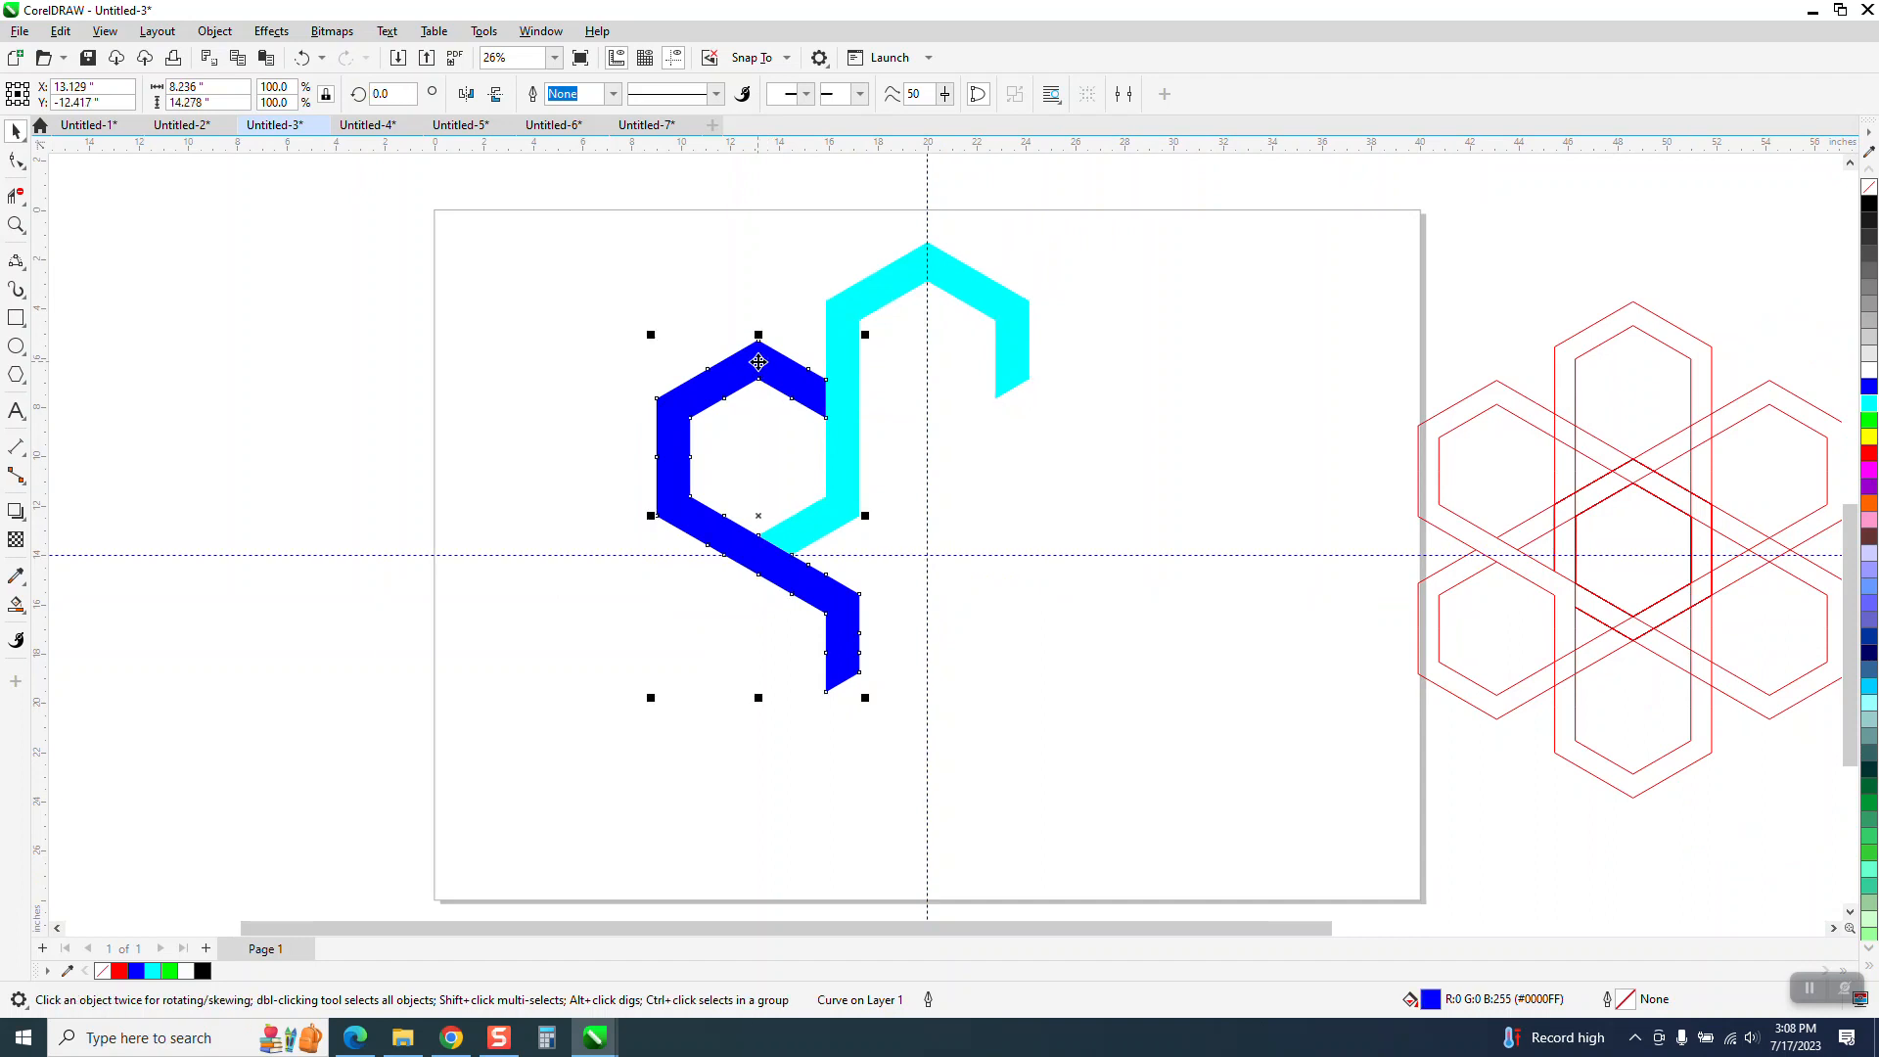
pyautogui.click(1870, 452)
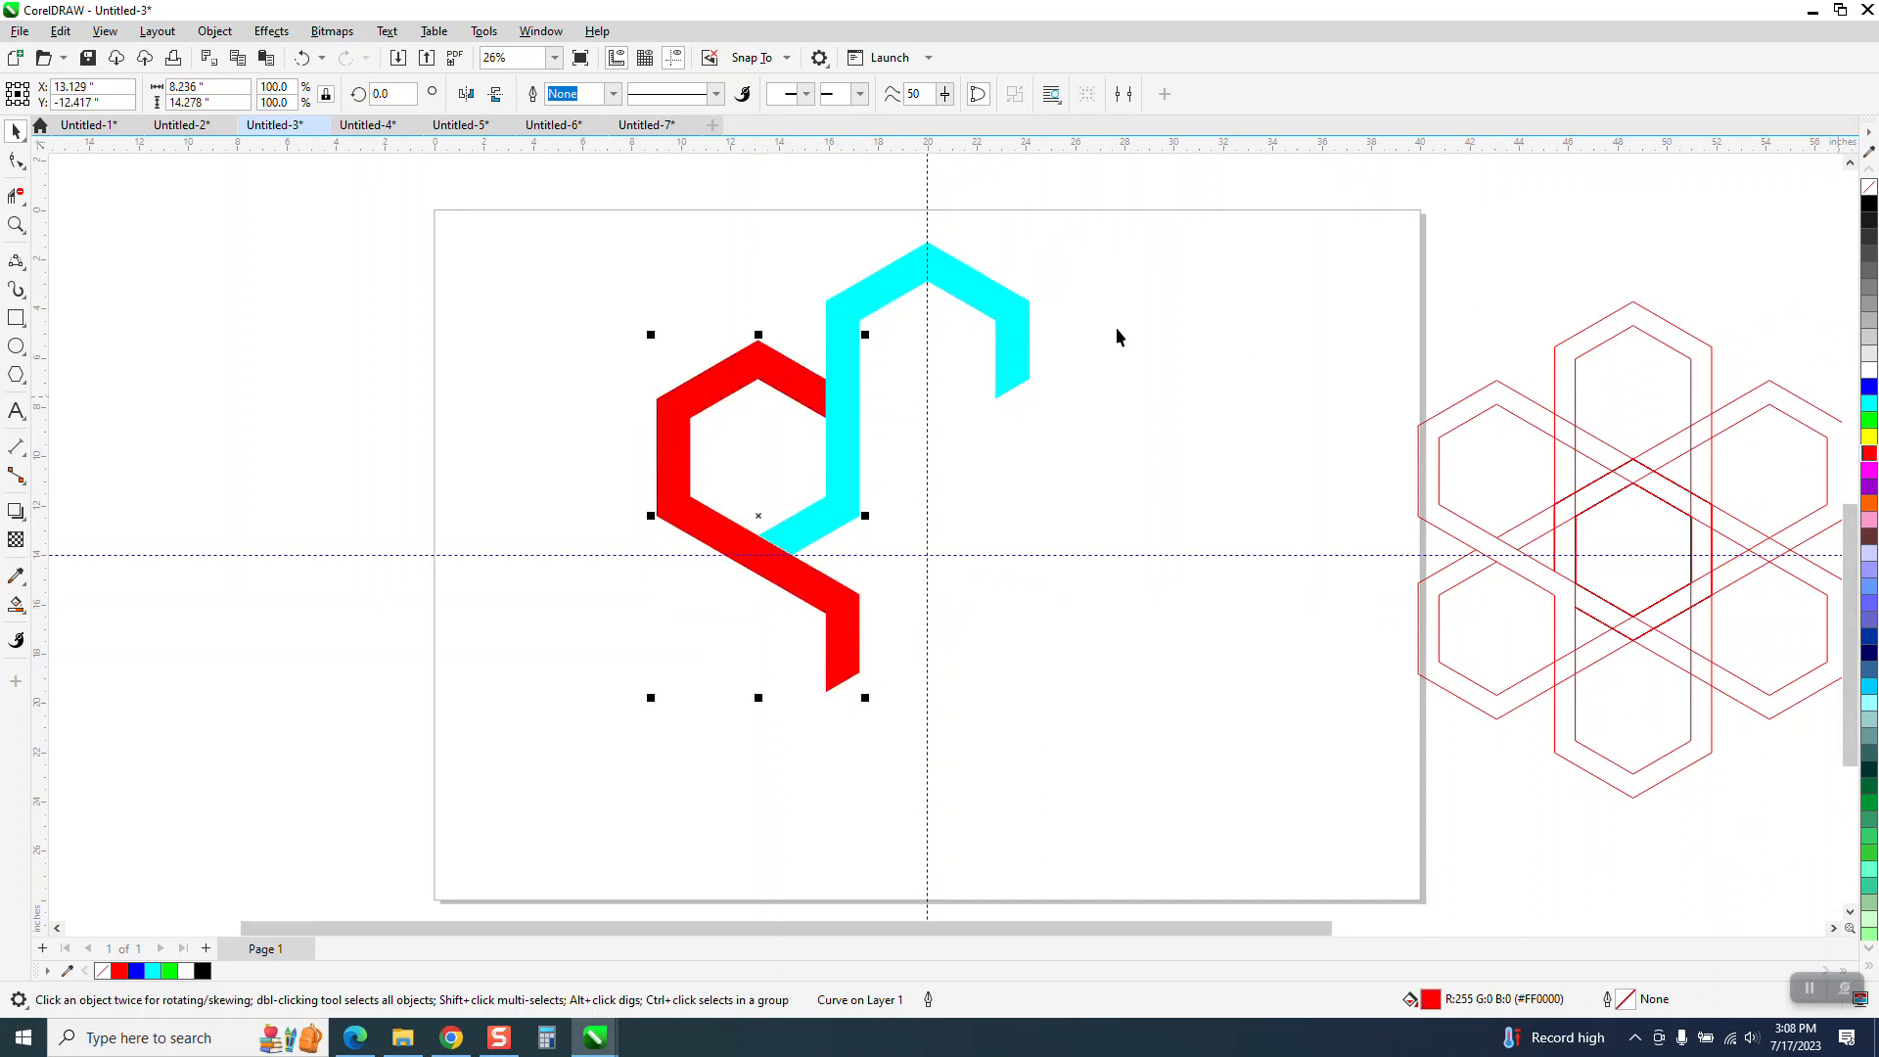
pyautogui.click(1870, 436)
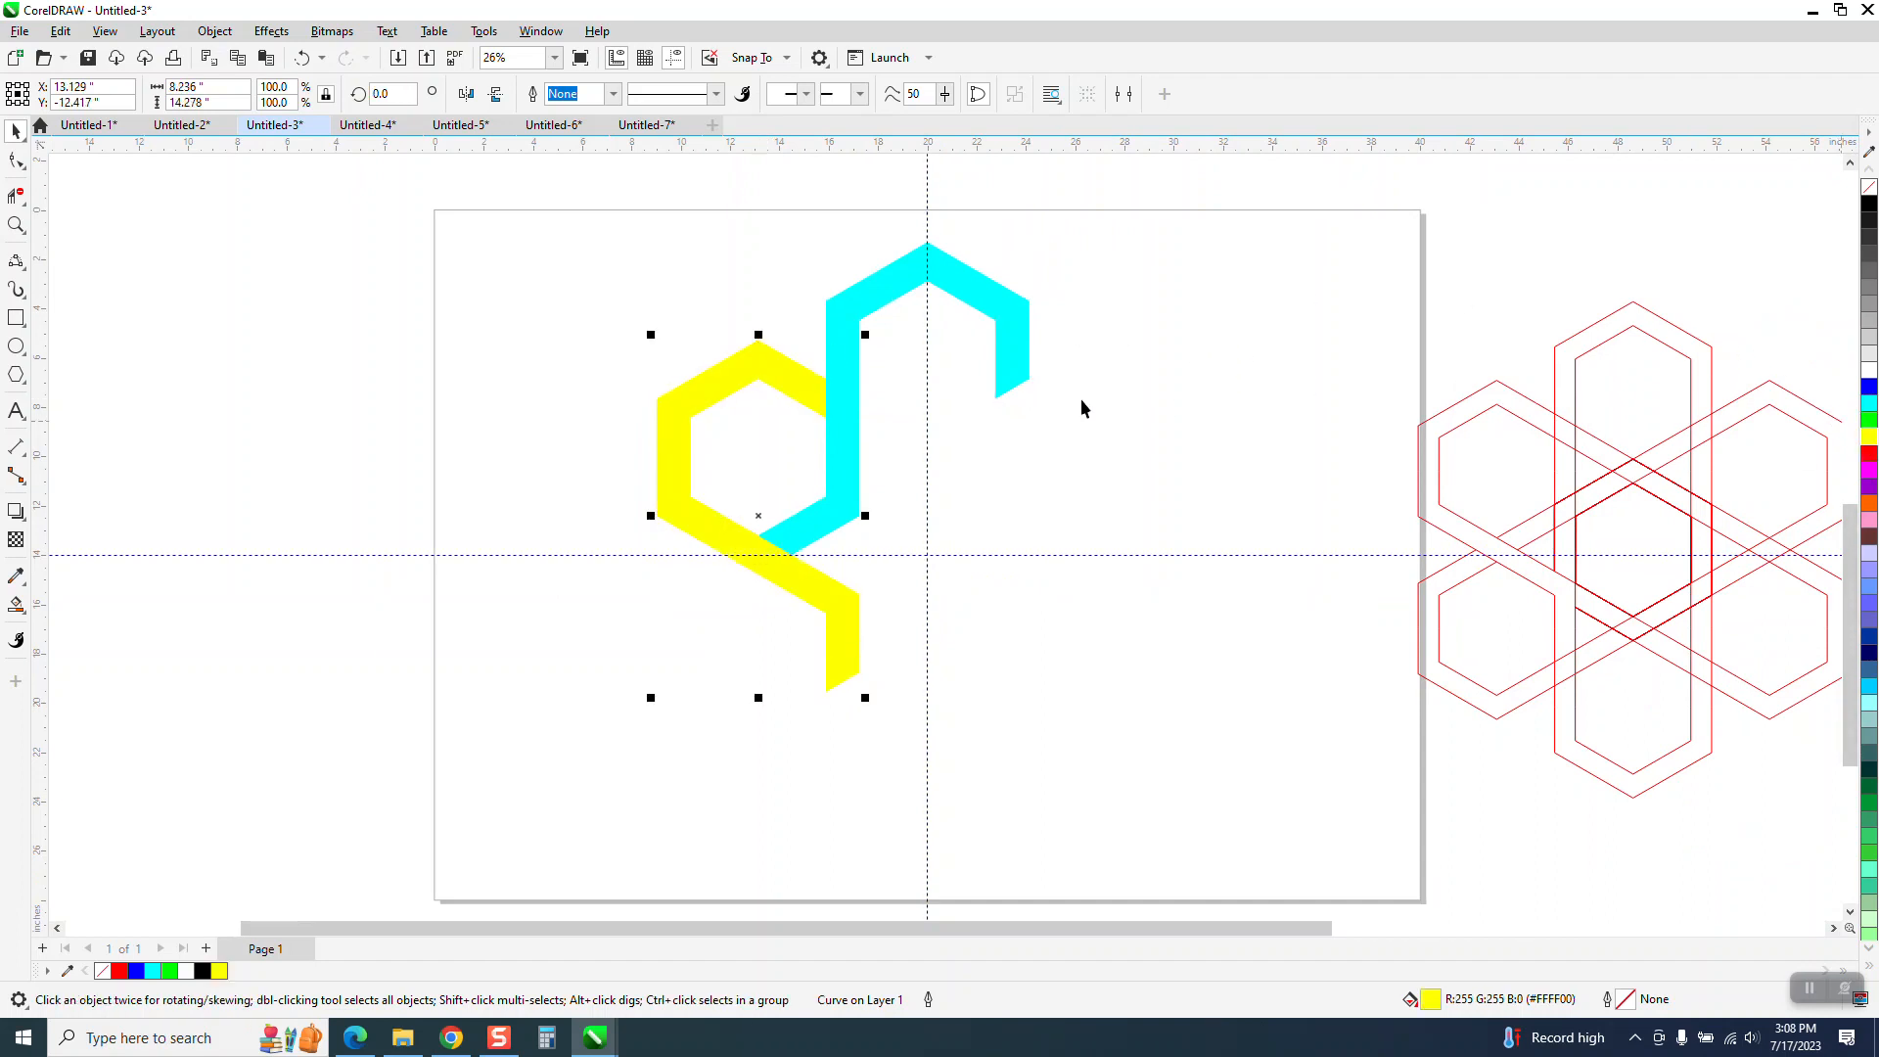
pyautogui.click(1089, 465)
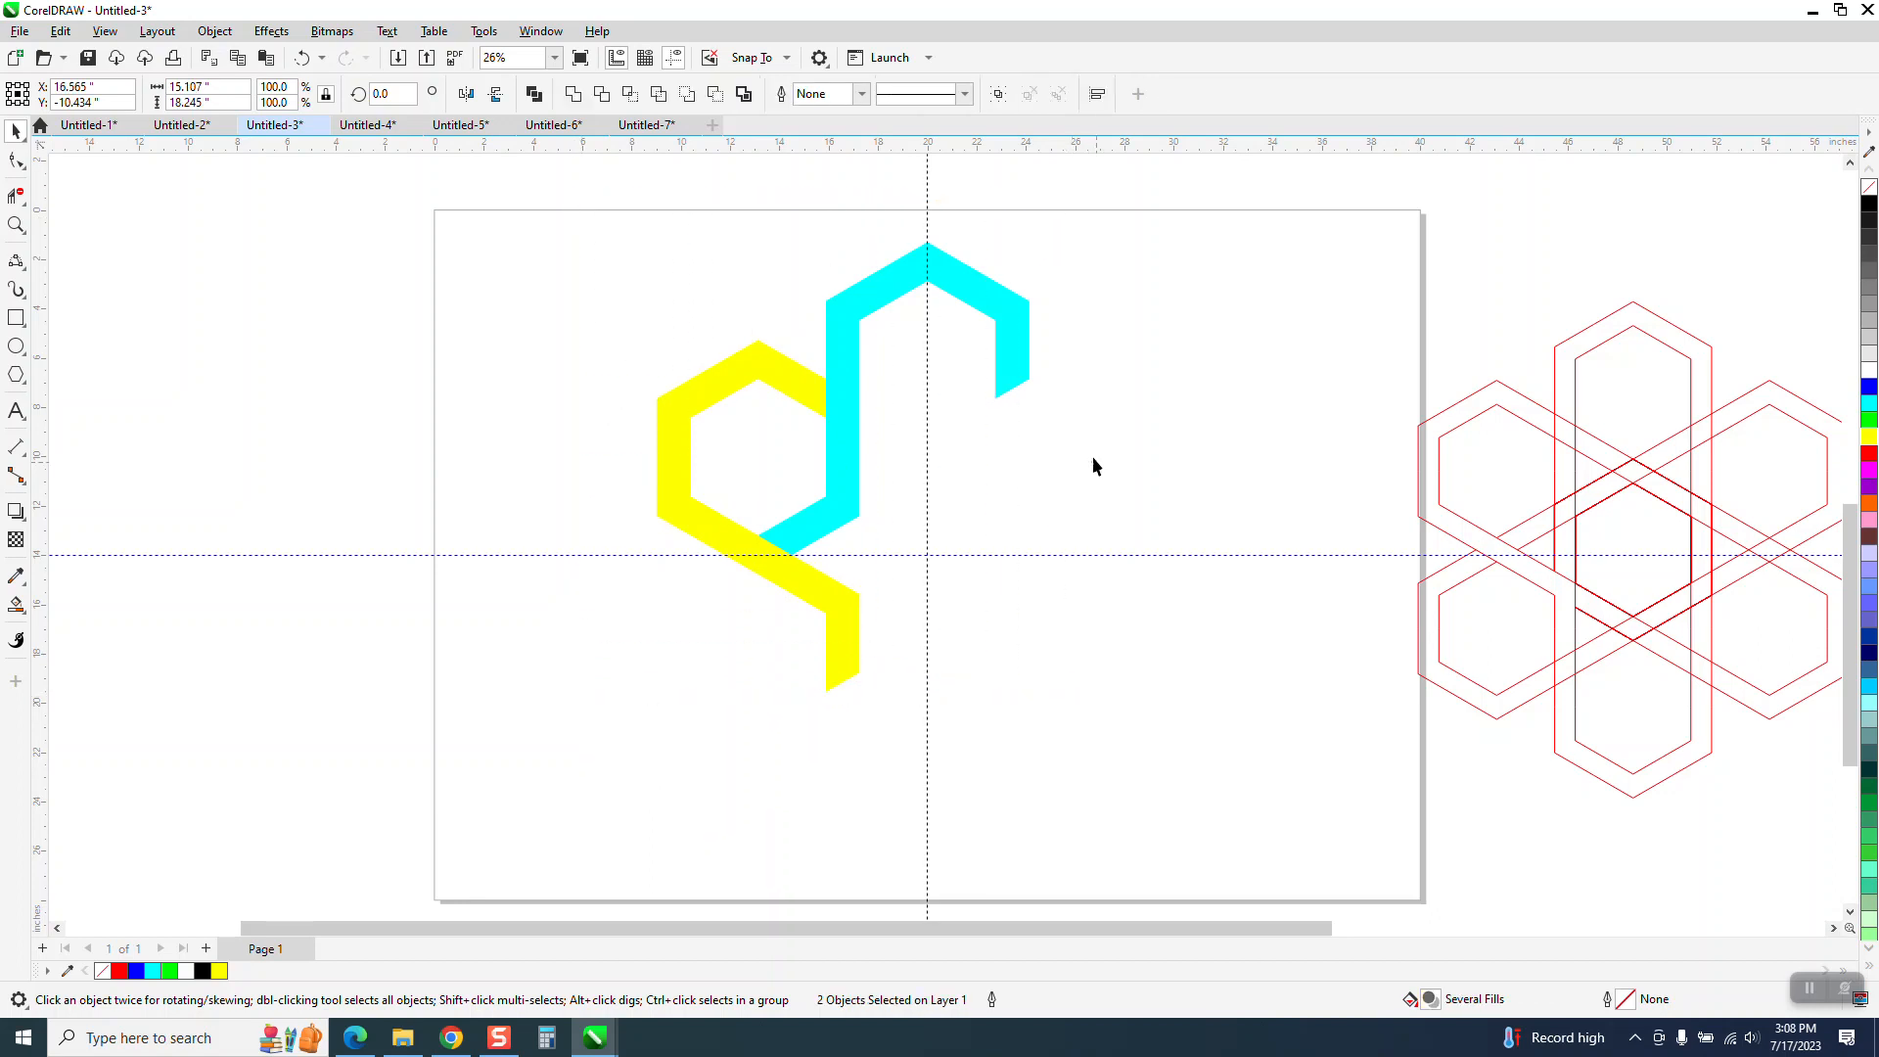
# Apply a soft-edge bevel with a 0.5 inch distance and green shadow colour to the cyan band and the yellow band.
pyautogui.click(1015, 352)
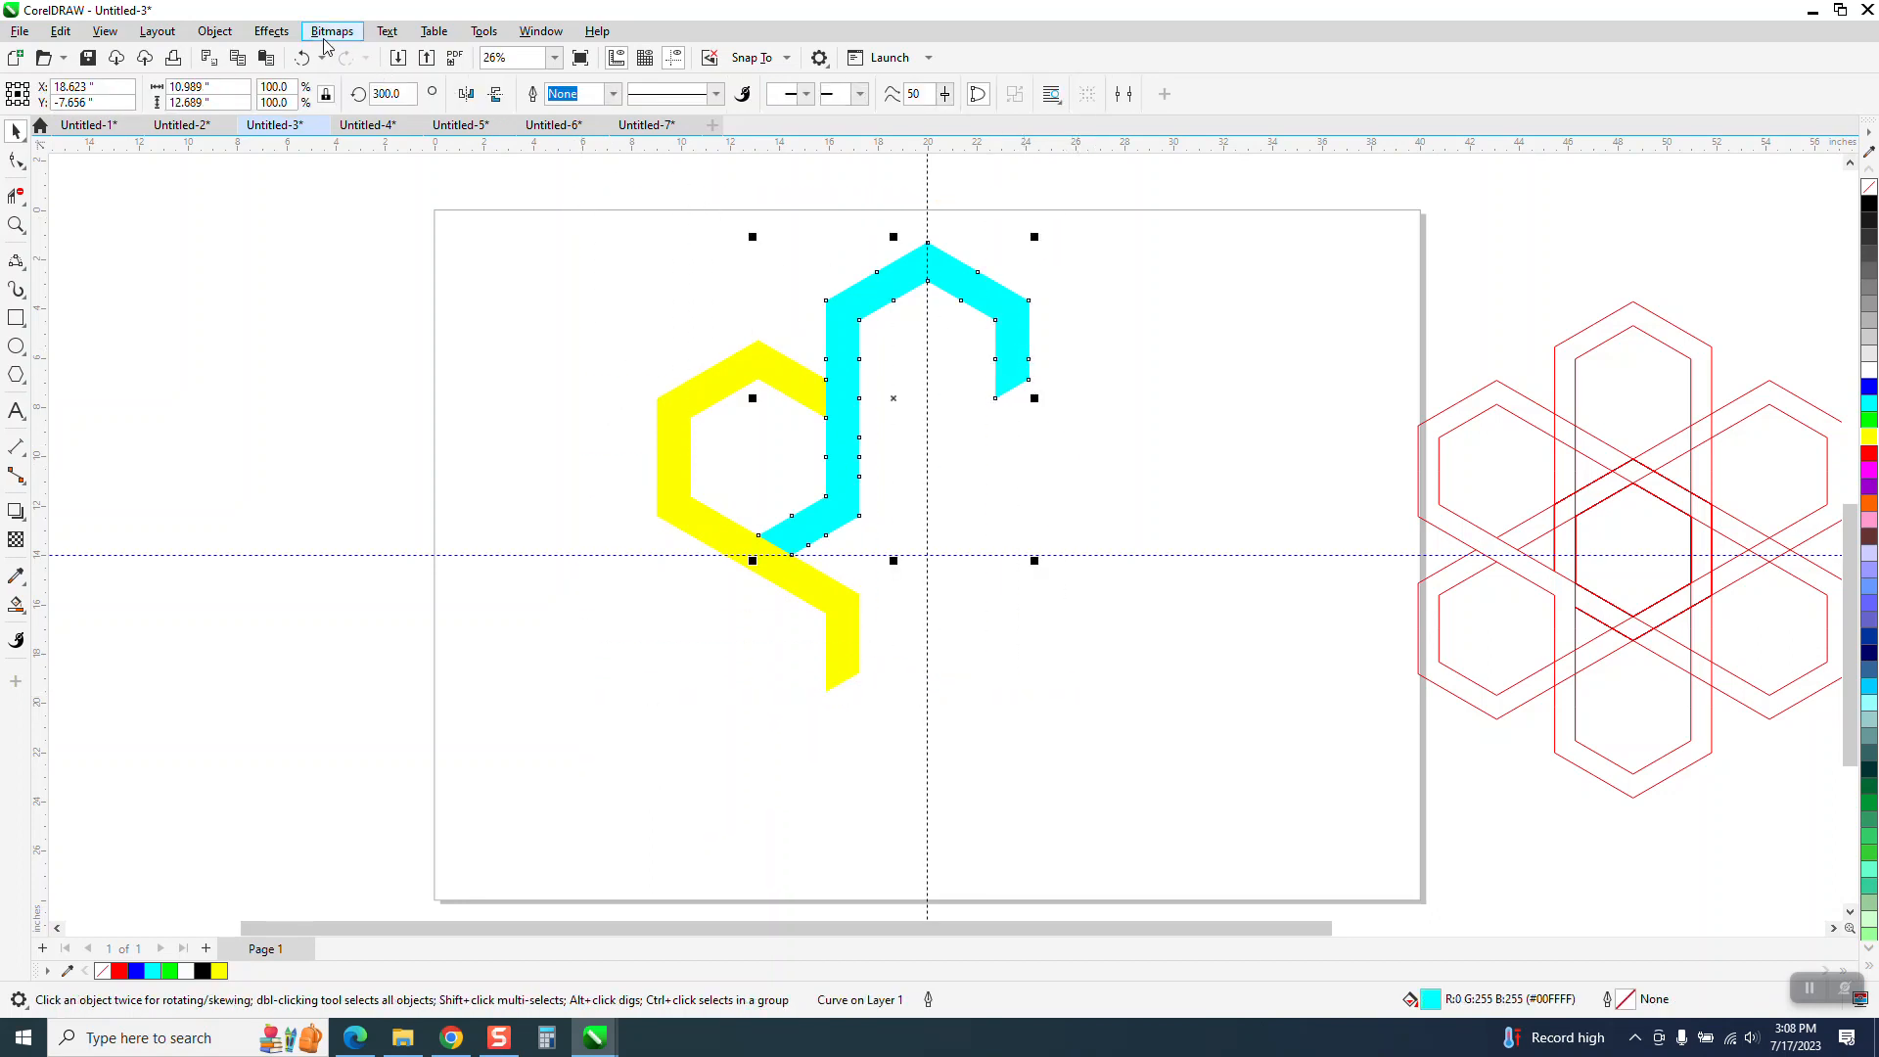
pyautogui.click(270, 37)
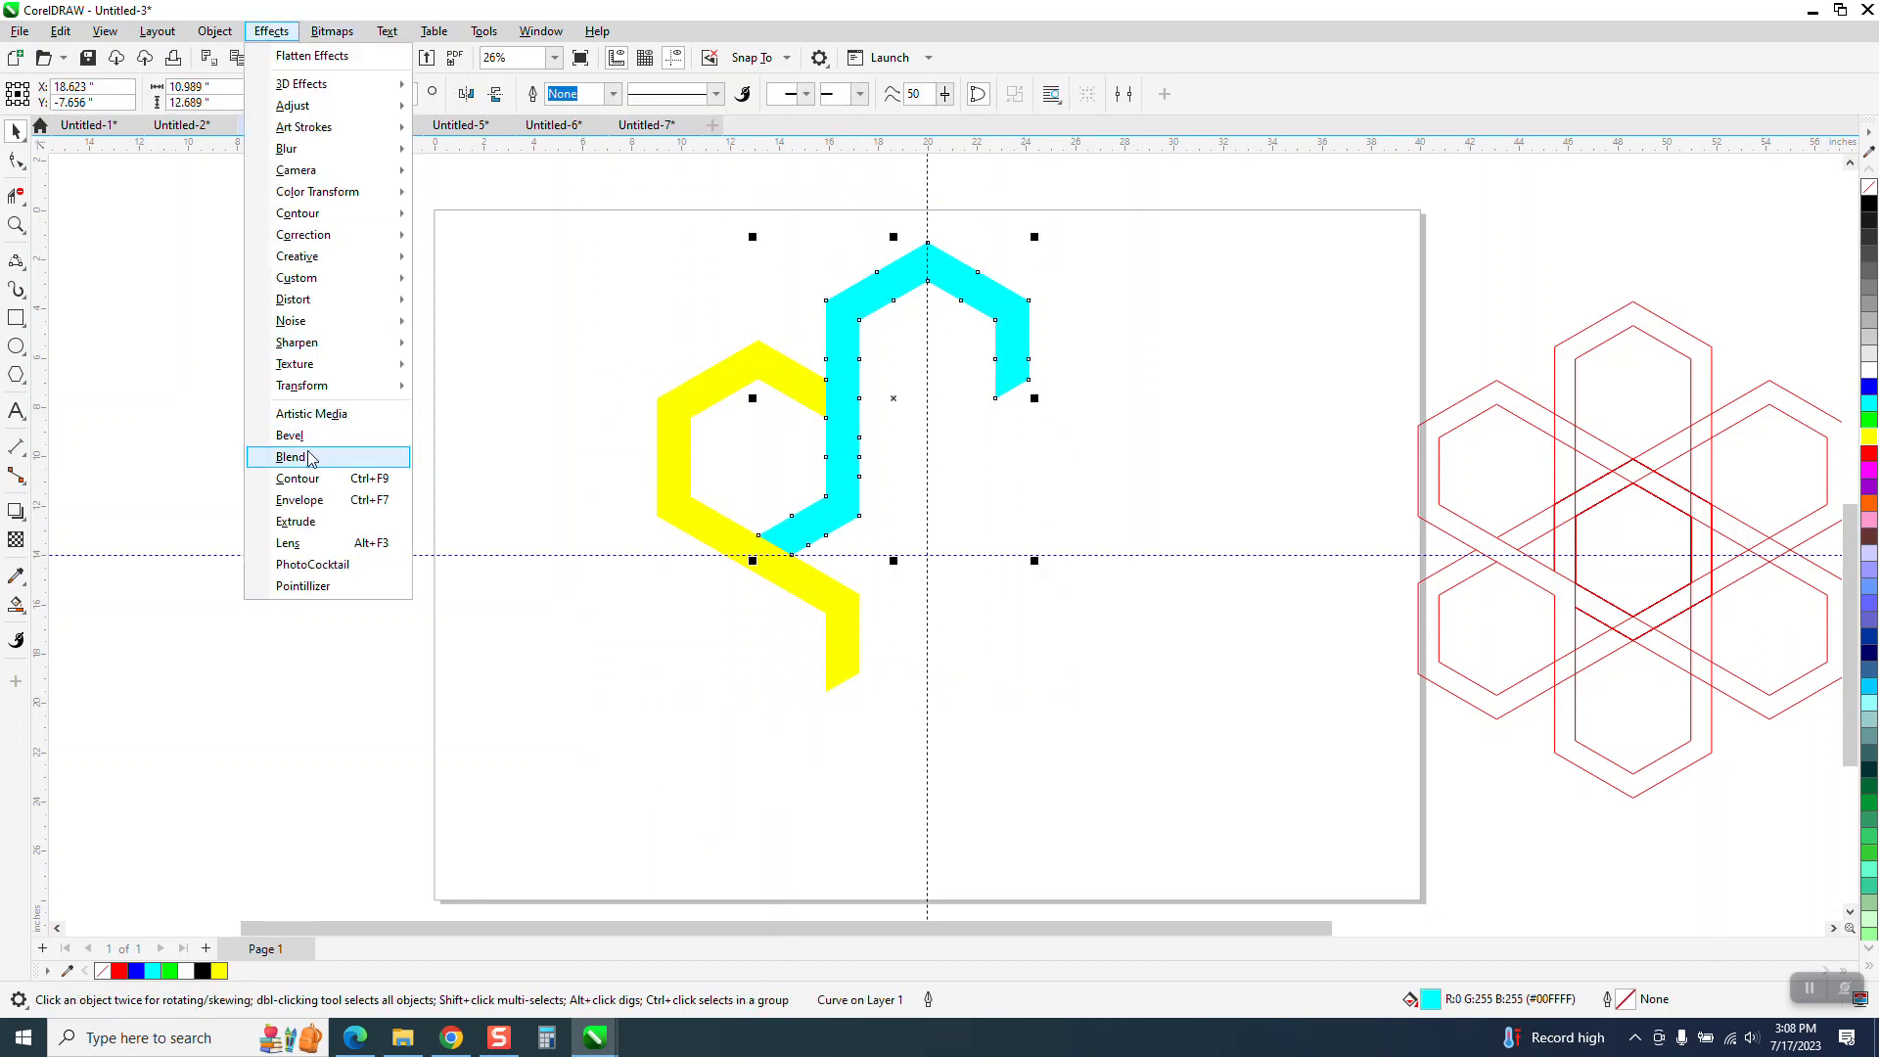
pyautogui.click(303, 434)
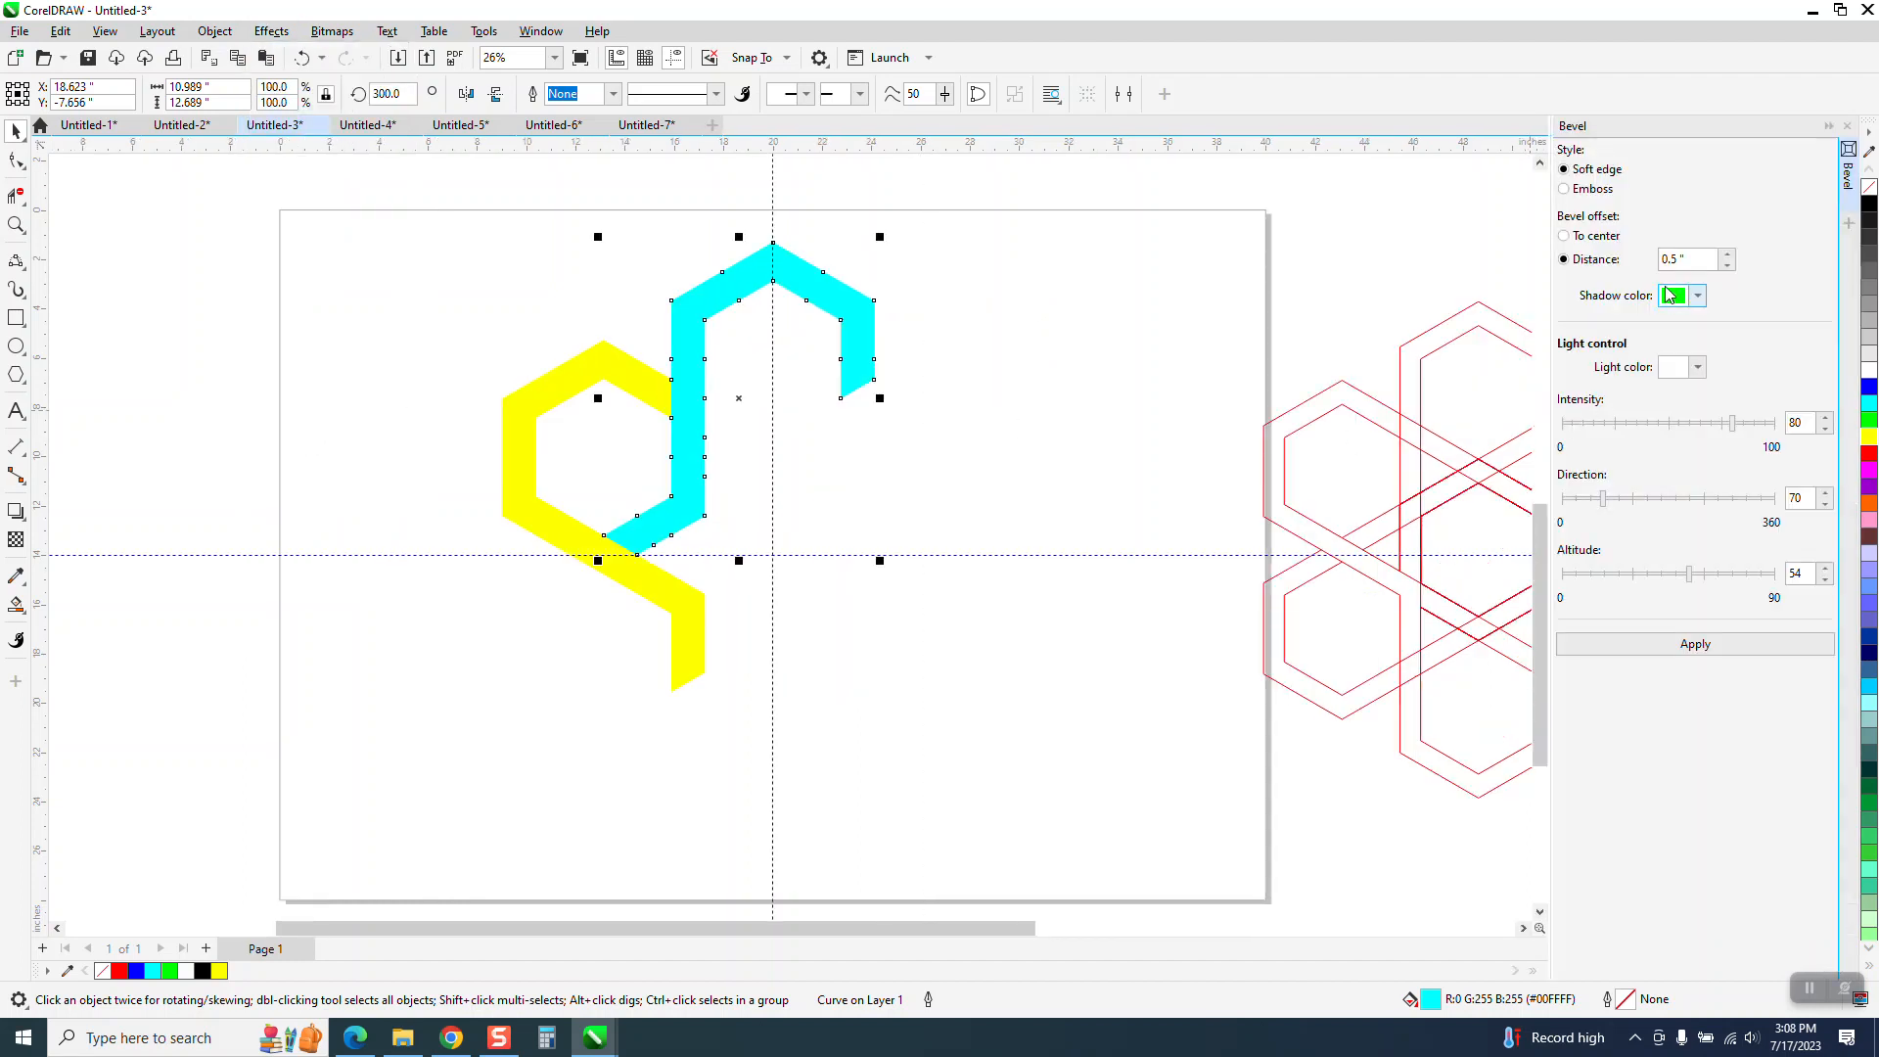
pyautogui.click(1695, 645)
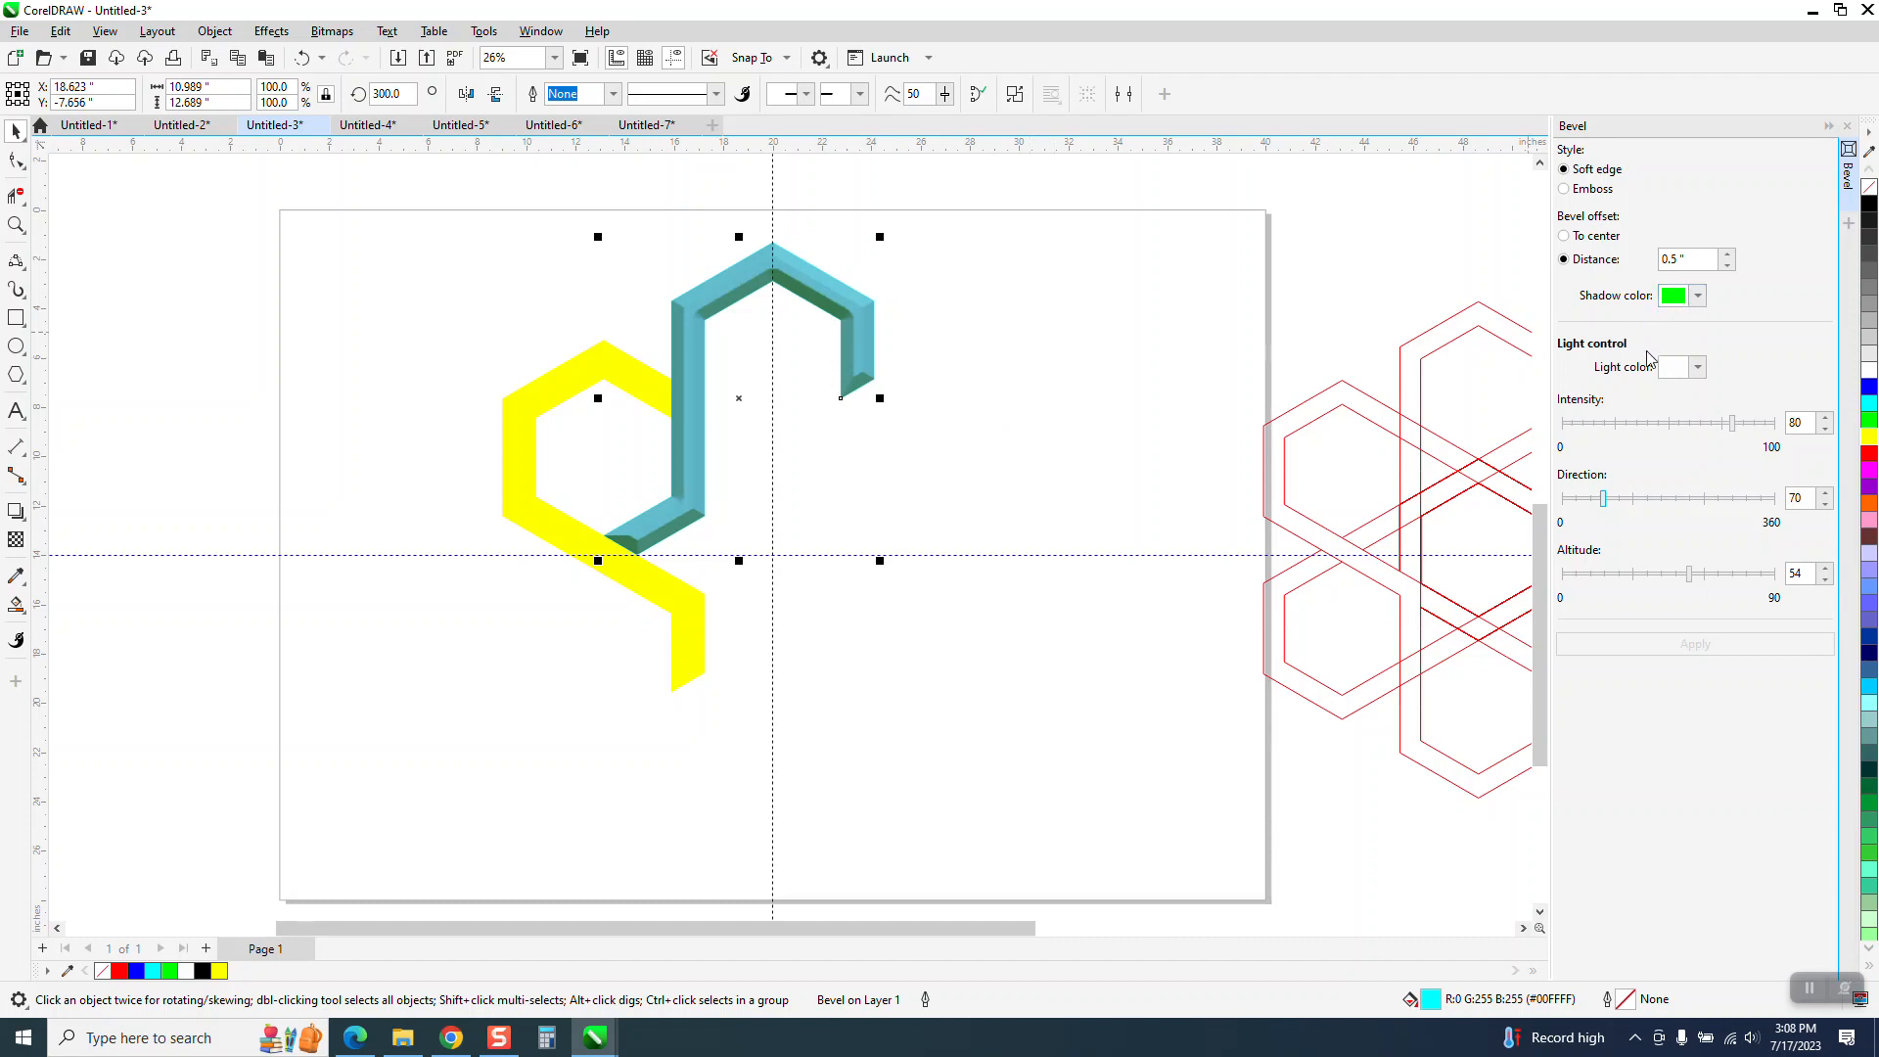
pyautogui.click(622, 373)
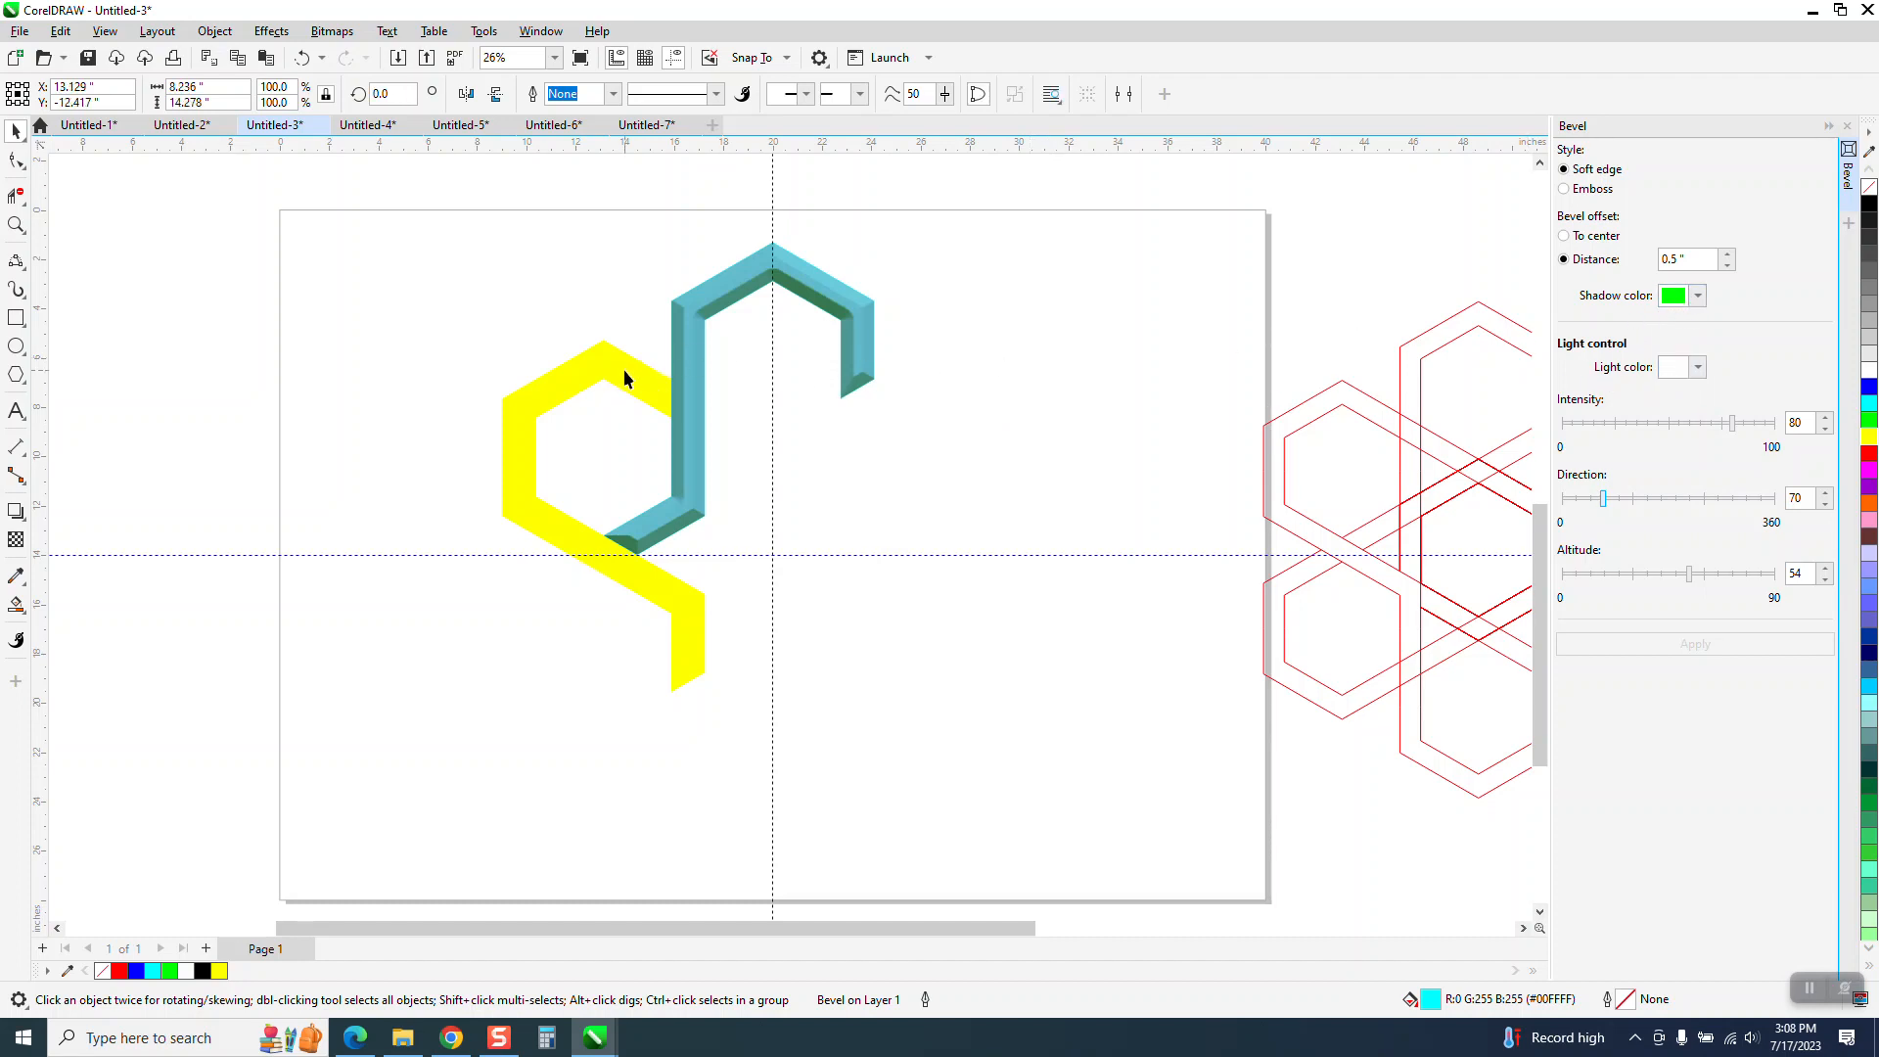
pyautogui.click(1697, 650)
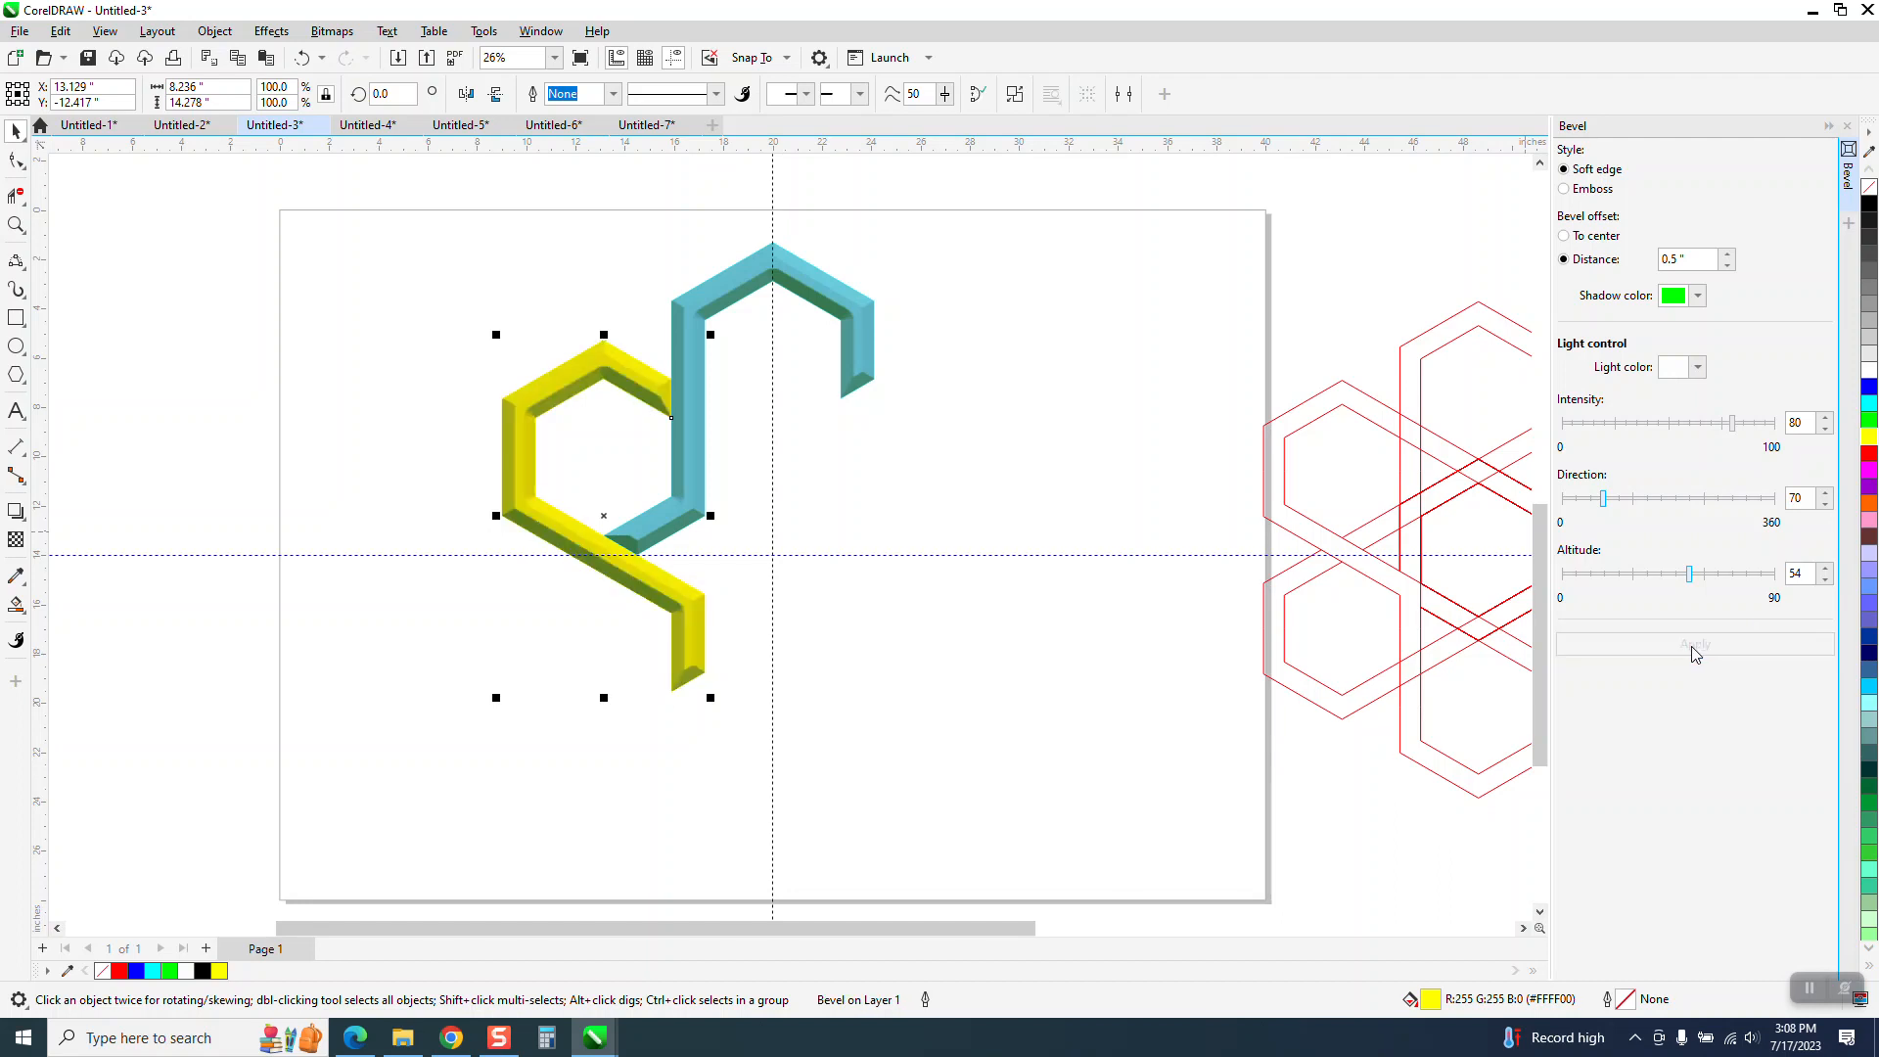
pyautogui.click(915, 475)
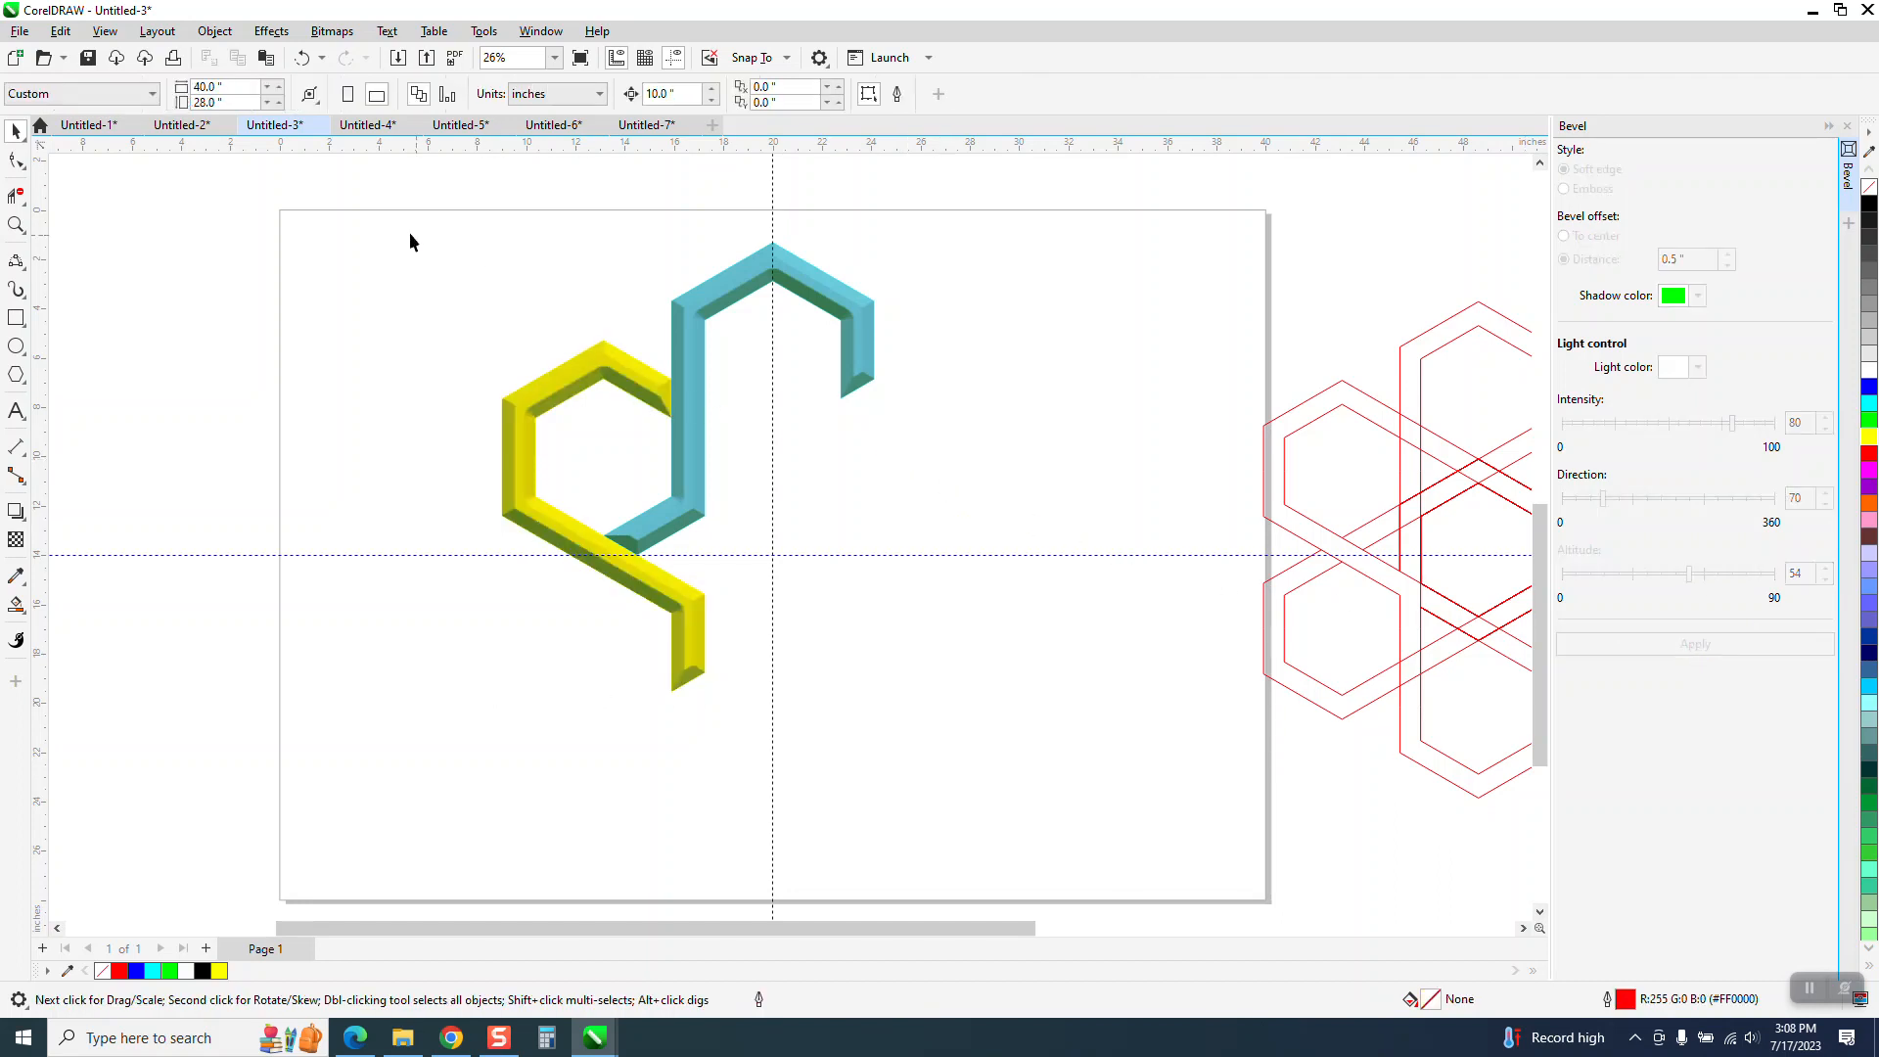
# Group the bevelled cyan and yellow bands together.
pyautogui.moveTo(814, 631); pyautogui.dragTo(1498, 558)
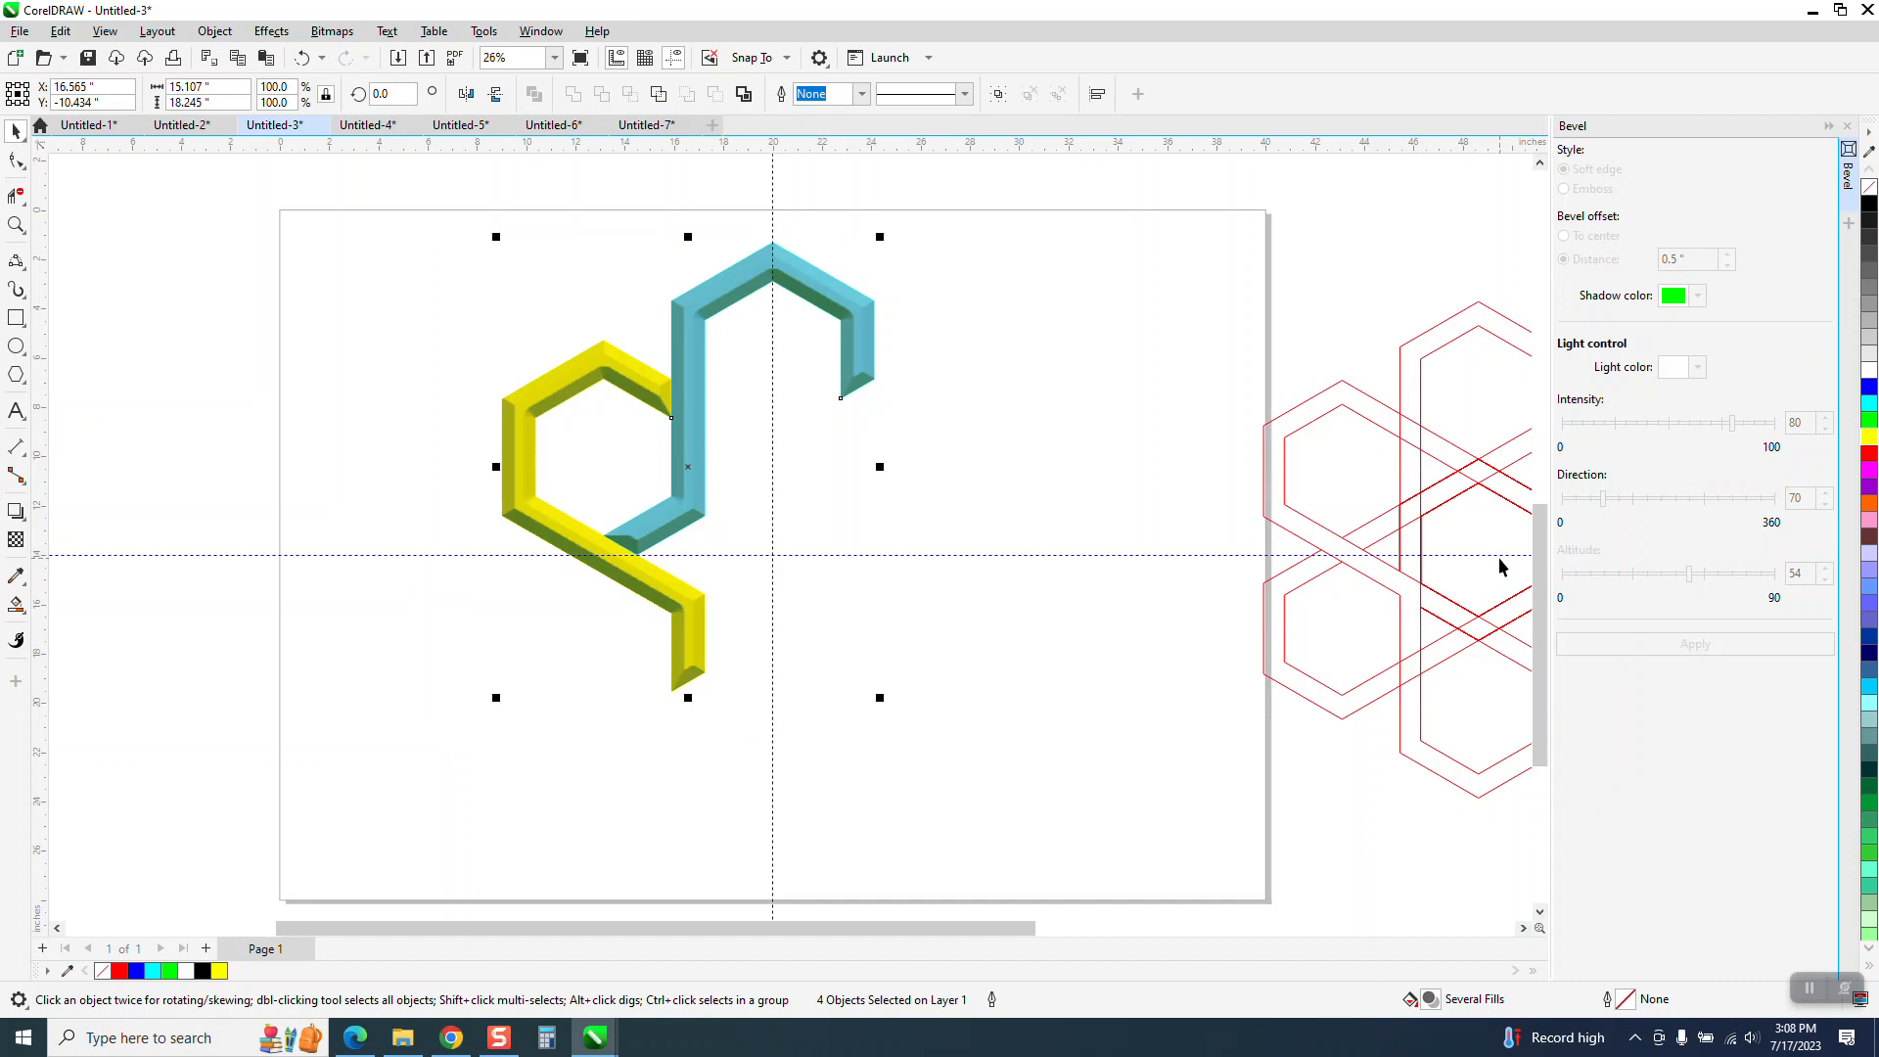
pyautogui.click(1500, 556)
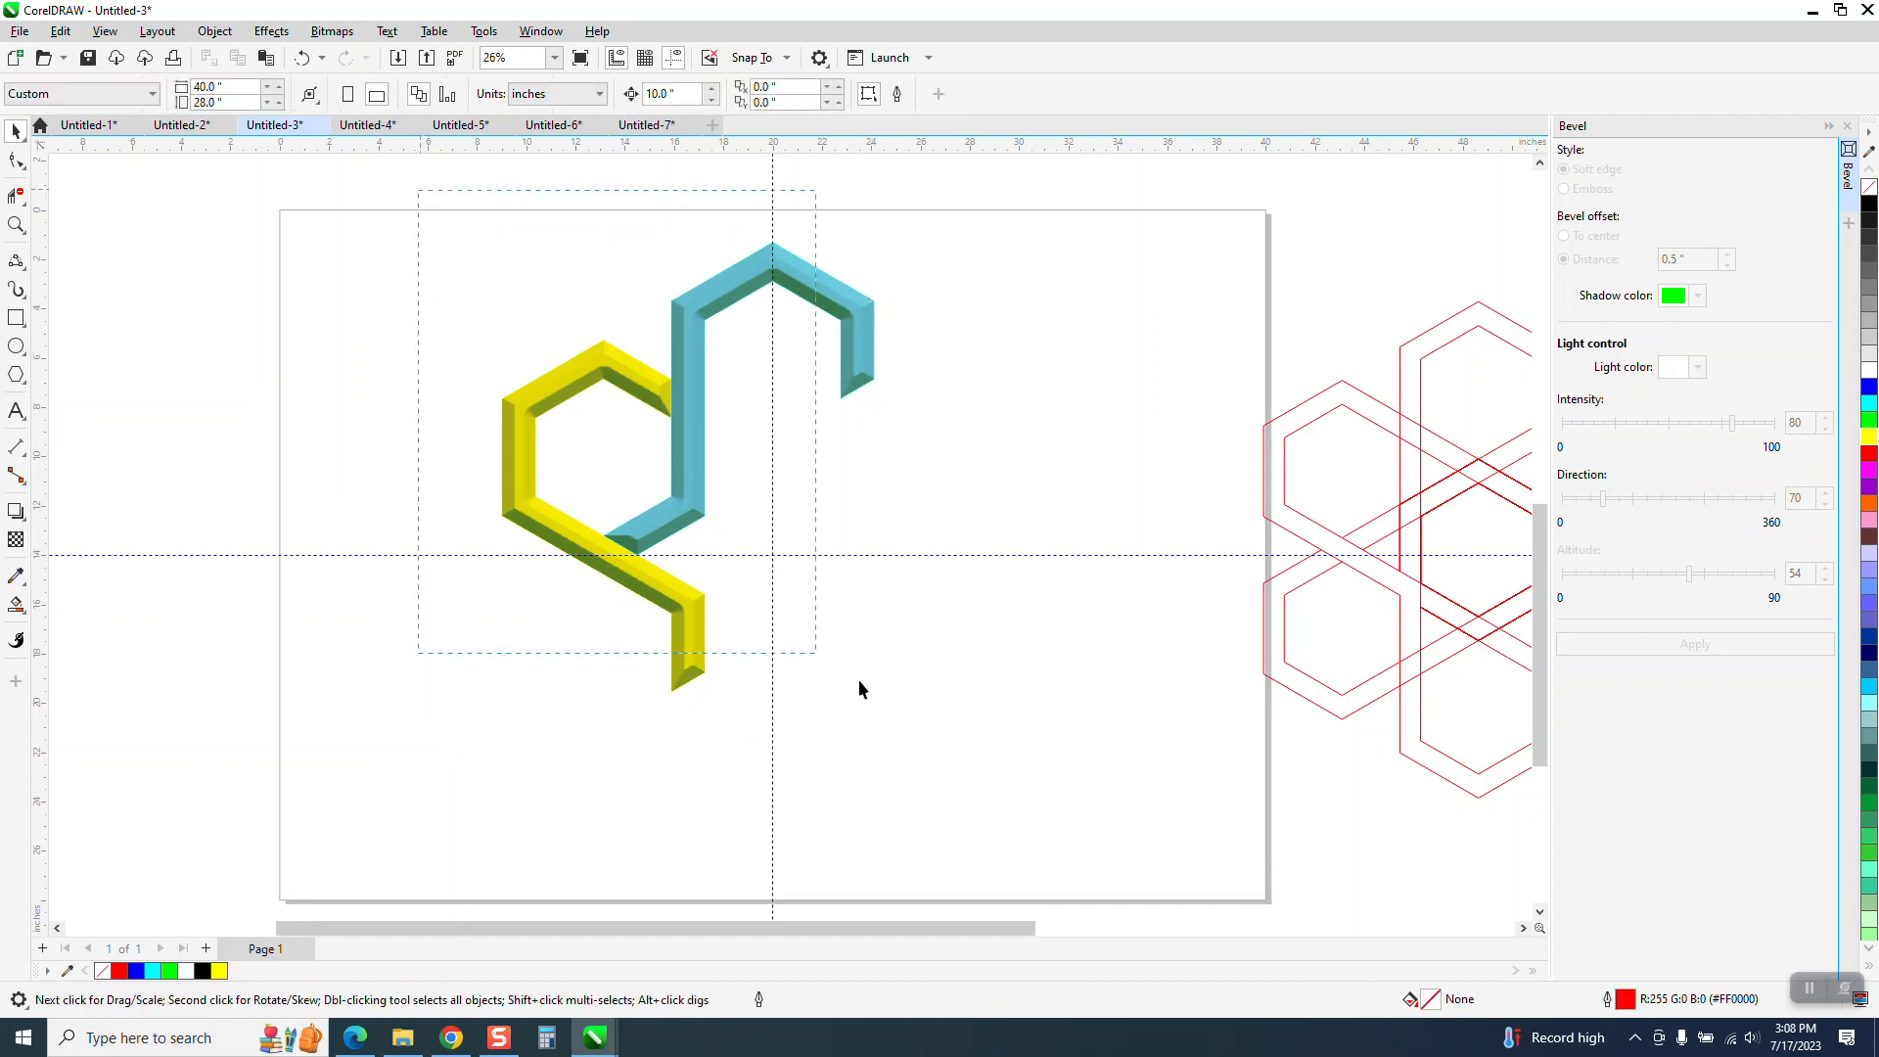
pyautogui.moveTo(1018, 779); pyautogui.dragTo(1020, 780)
pyautogui.hotkey('ctrl', 'g')
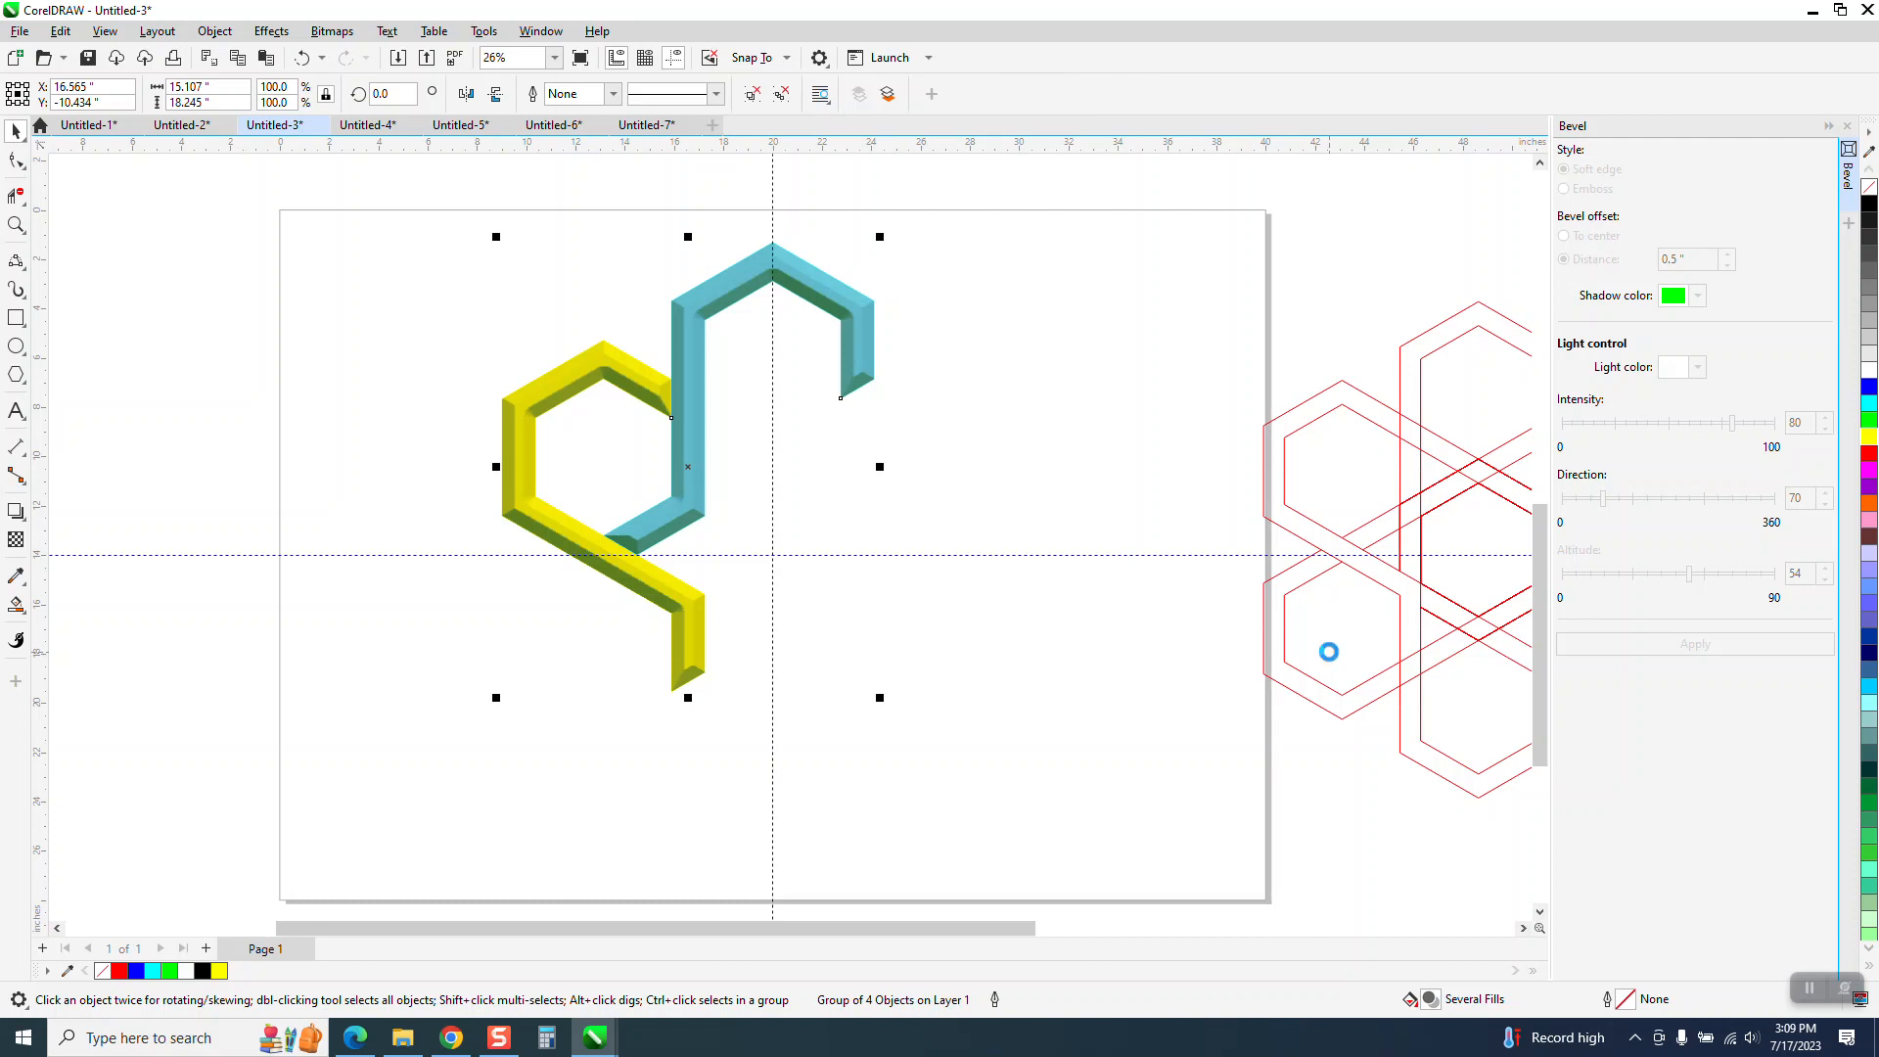
# Set the group's rotation centre to the page centre and make two further copies, each rotated another 120 degrees.
pyautogui.click(691, 469)
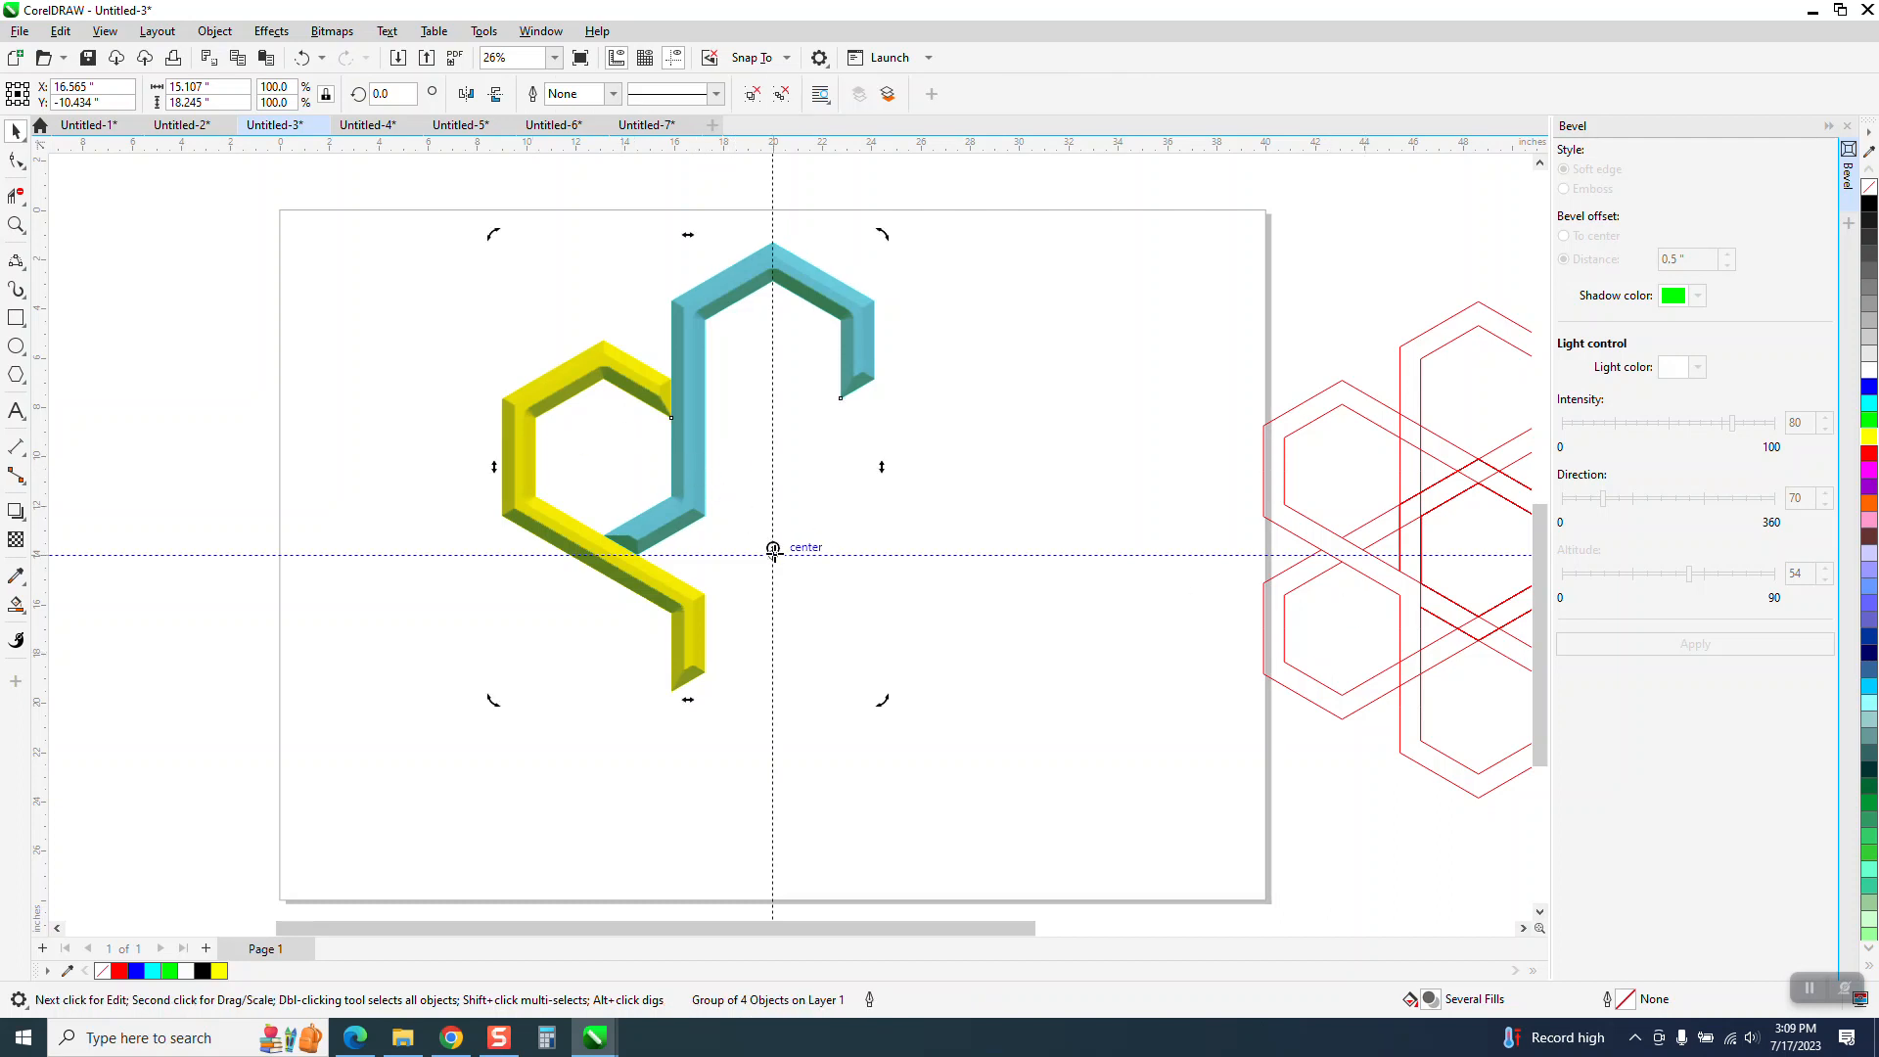
pyautogui.click(684, 446)
pyautogui.click(686, 447)
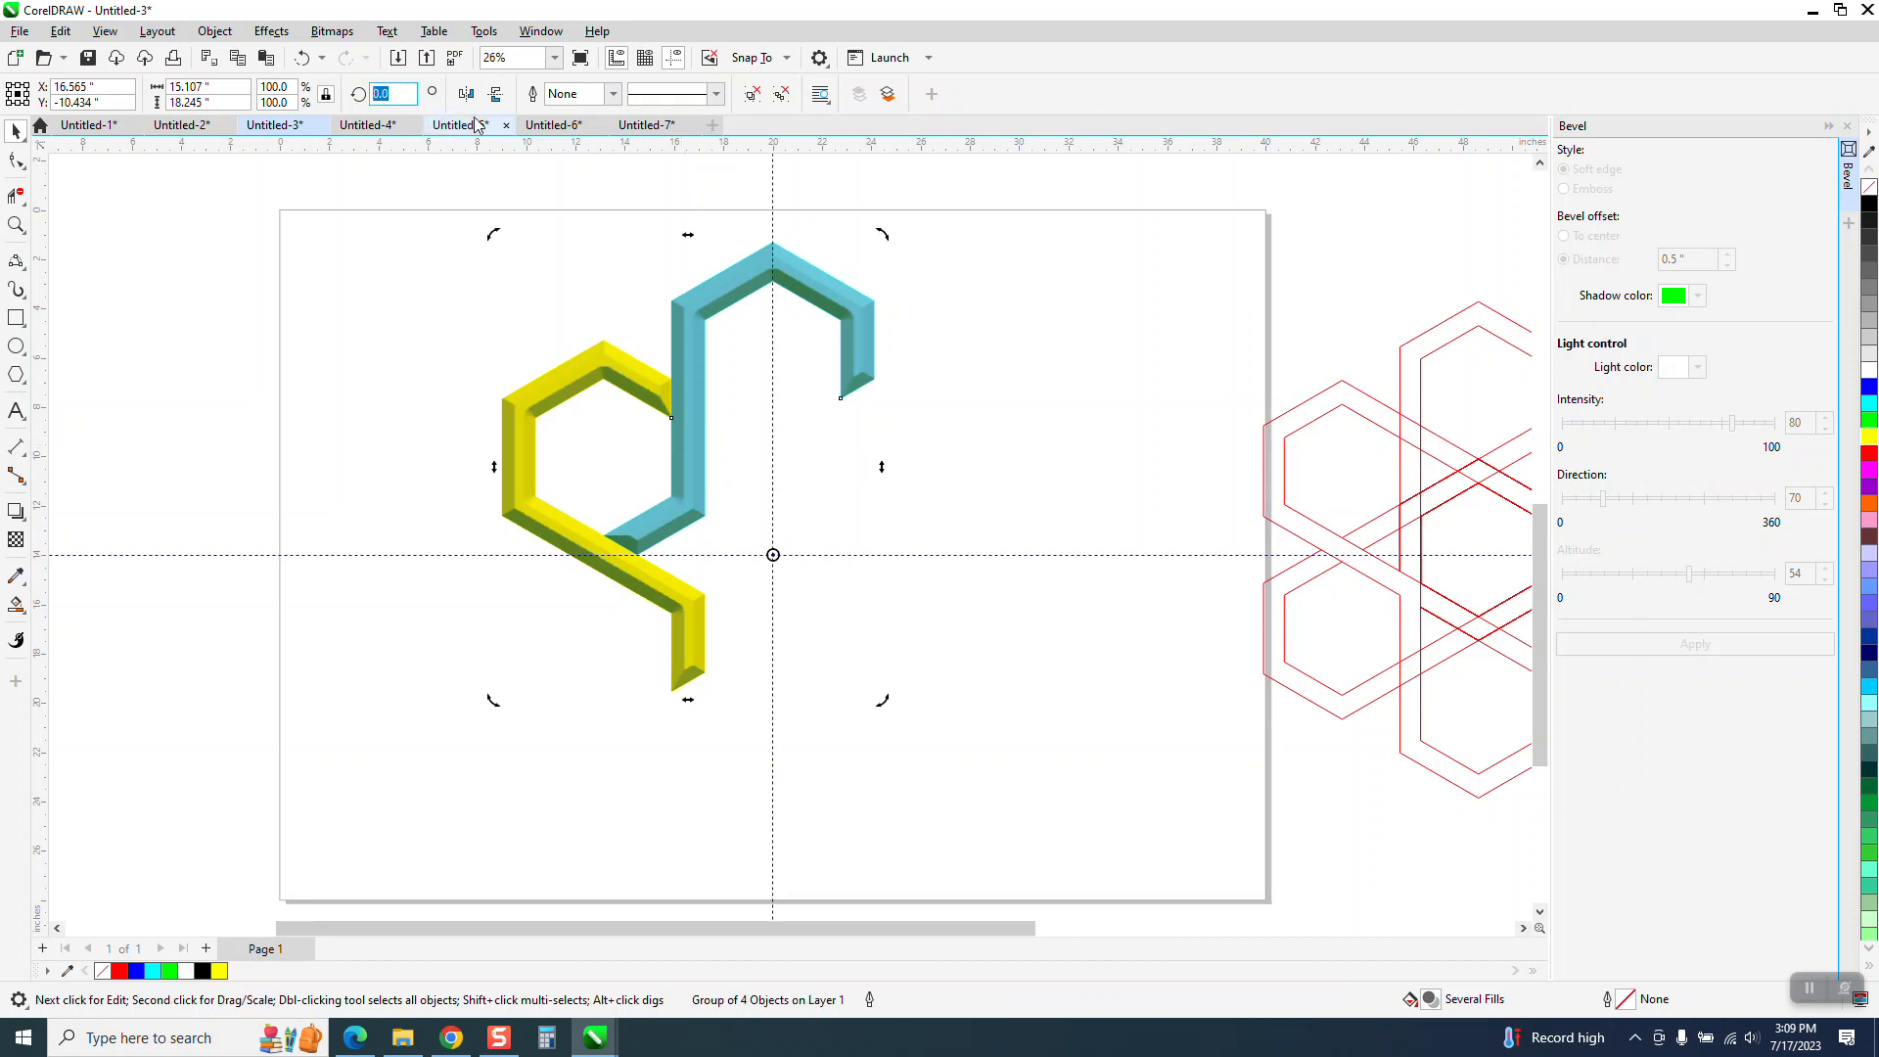
pyautogui.write('120')
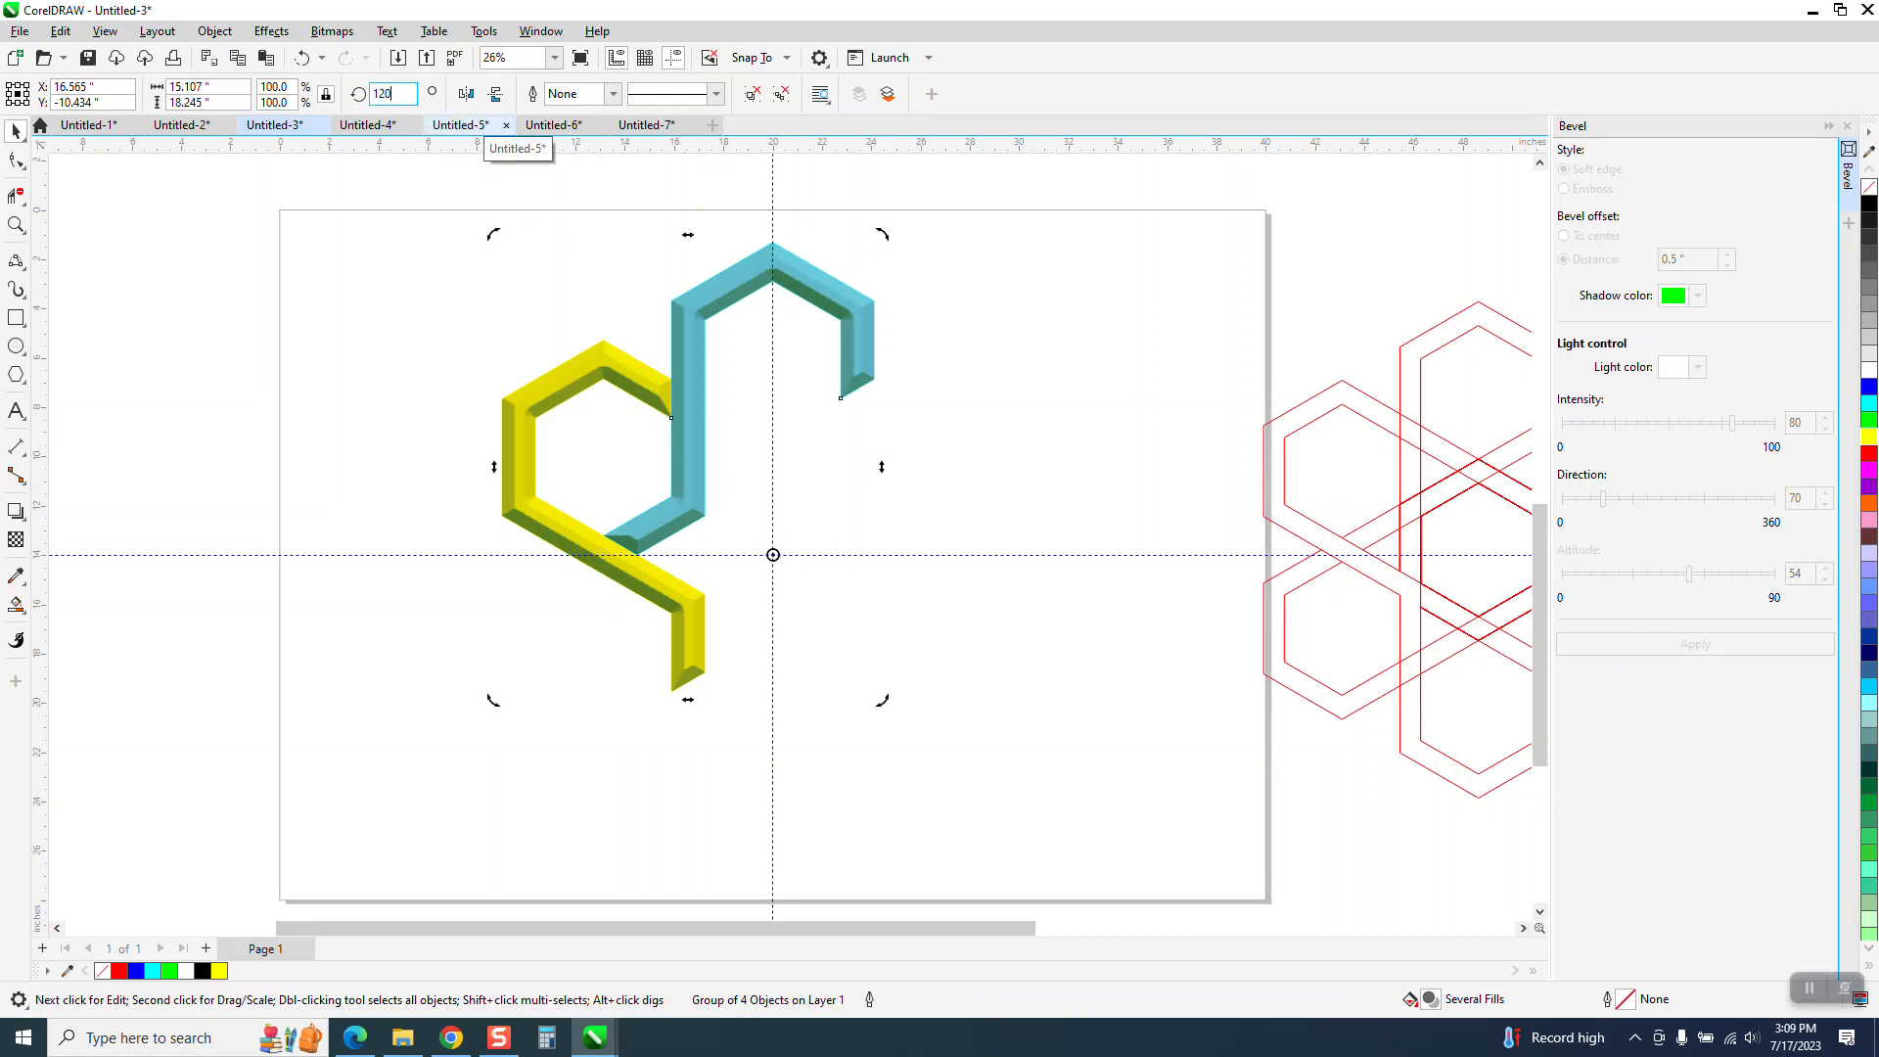
pyautogui.hotkey('ctrl', 'Return')
pyautogui.hotkey('ctrl', 'r')
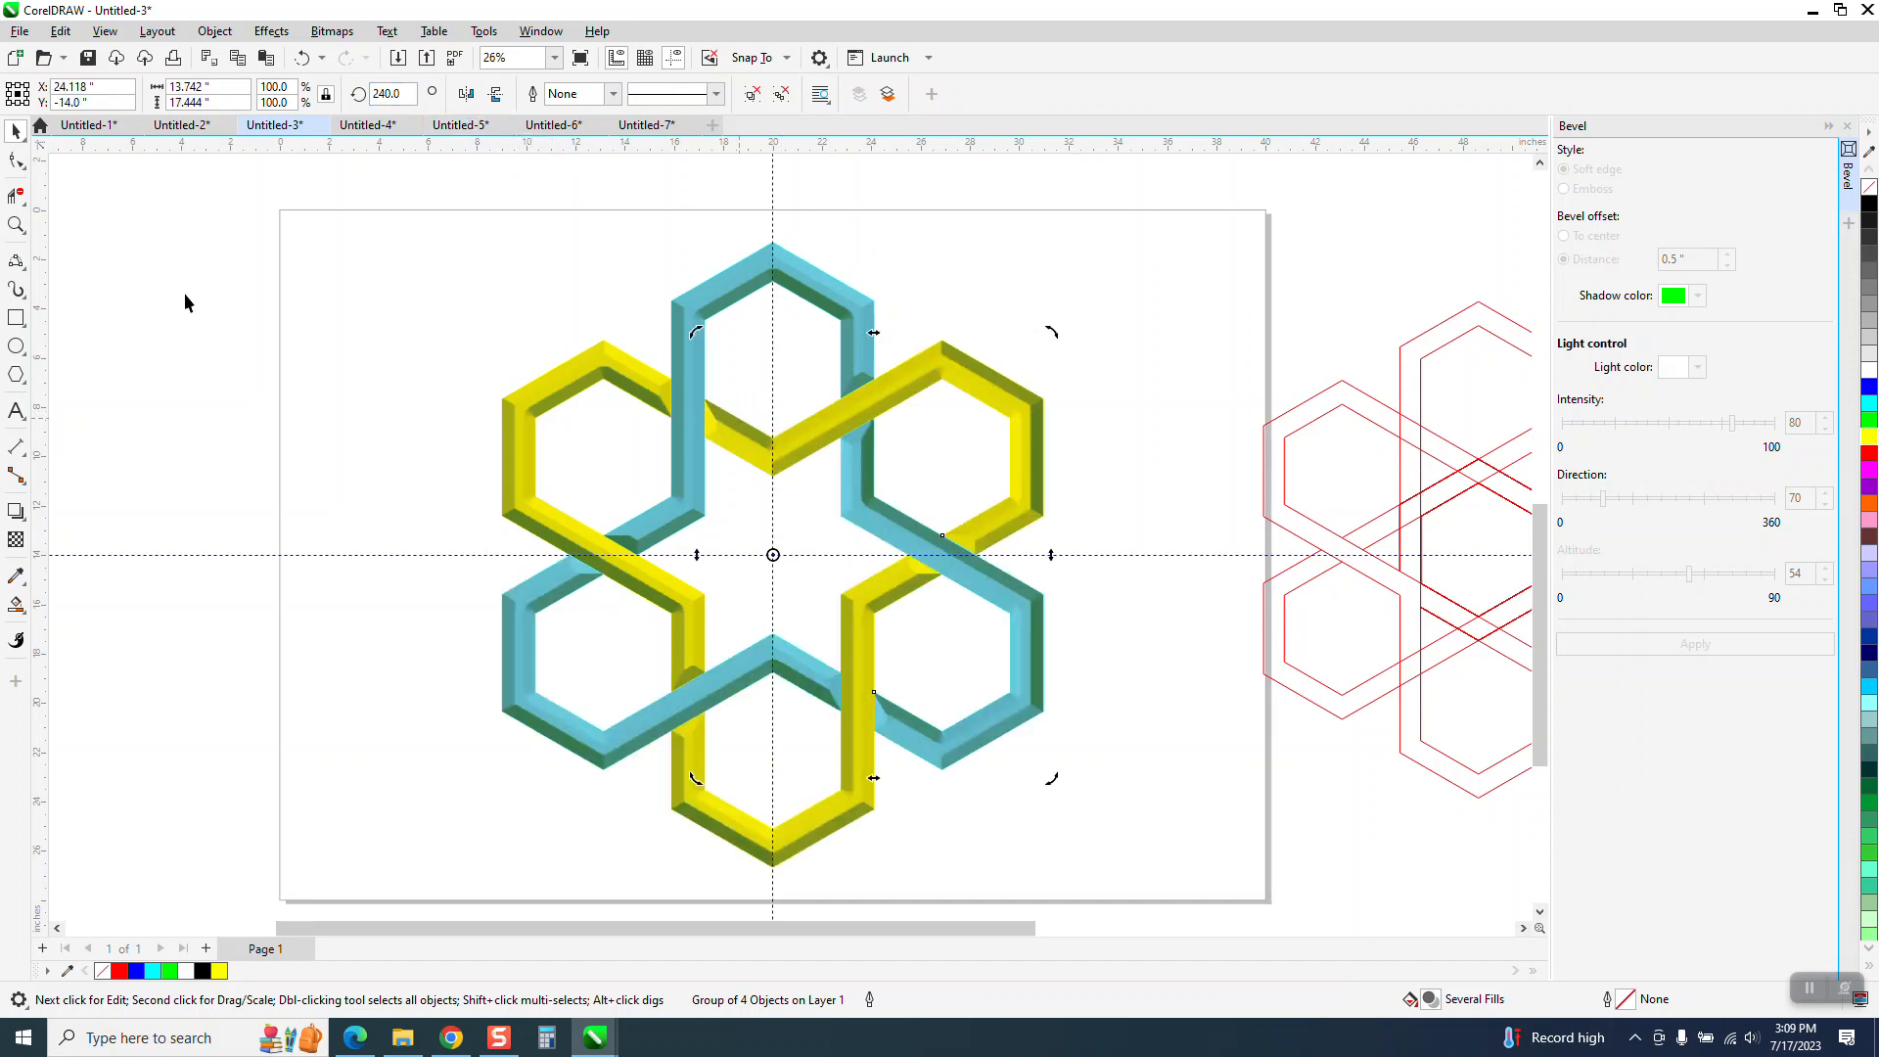
# Group the three bevelled band pairs and scale the resulting group to 50%, centred on the page.
pyautogui.click(20, 225)
pyautogui.moveTo(487, 238); pyautogui.dragTo(1206, 930)
pyautogui.moveTo(385, 258); pyautogui.dragTo(1107, 796)
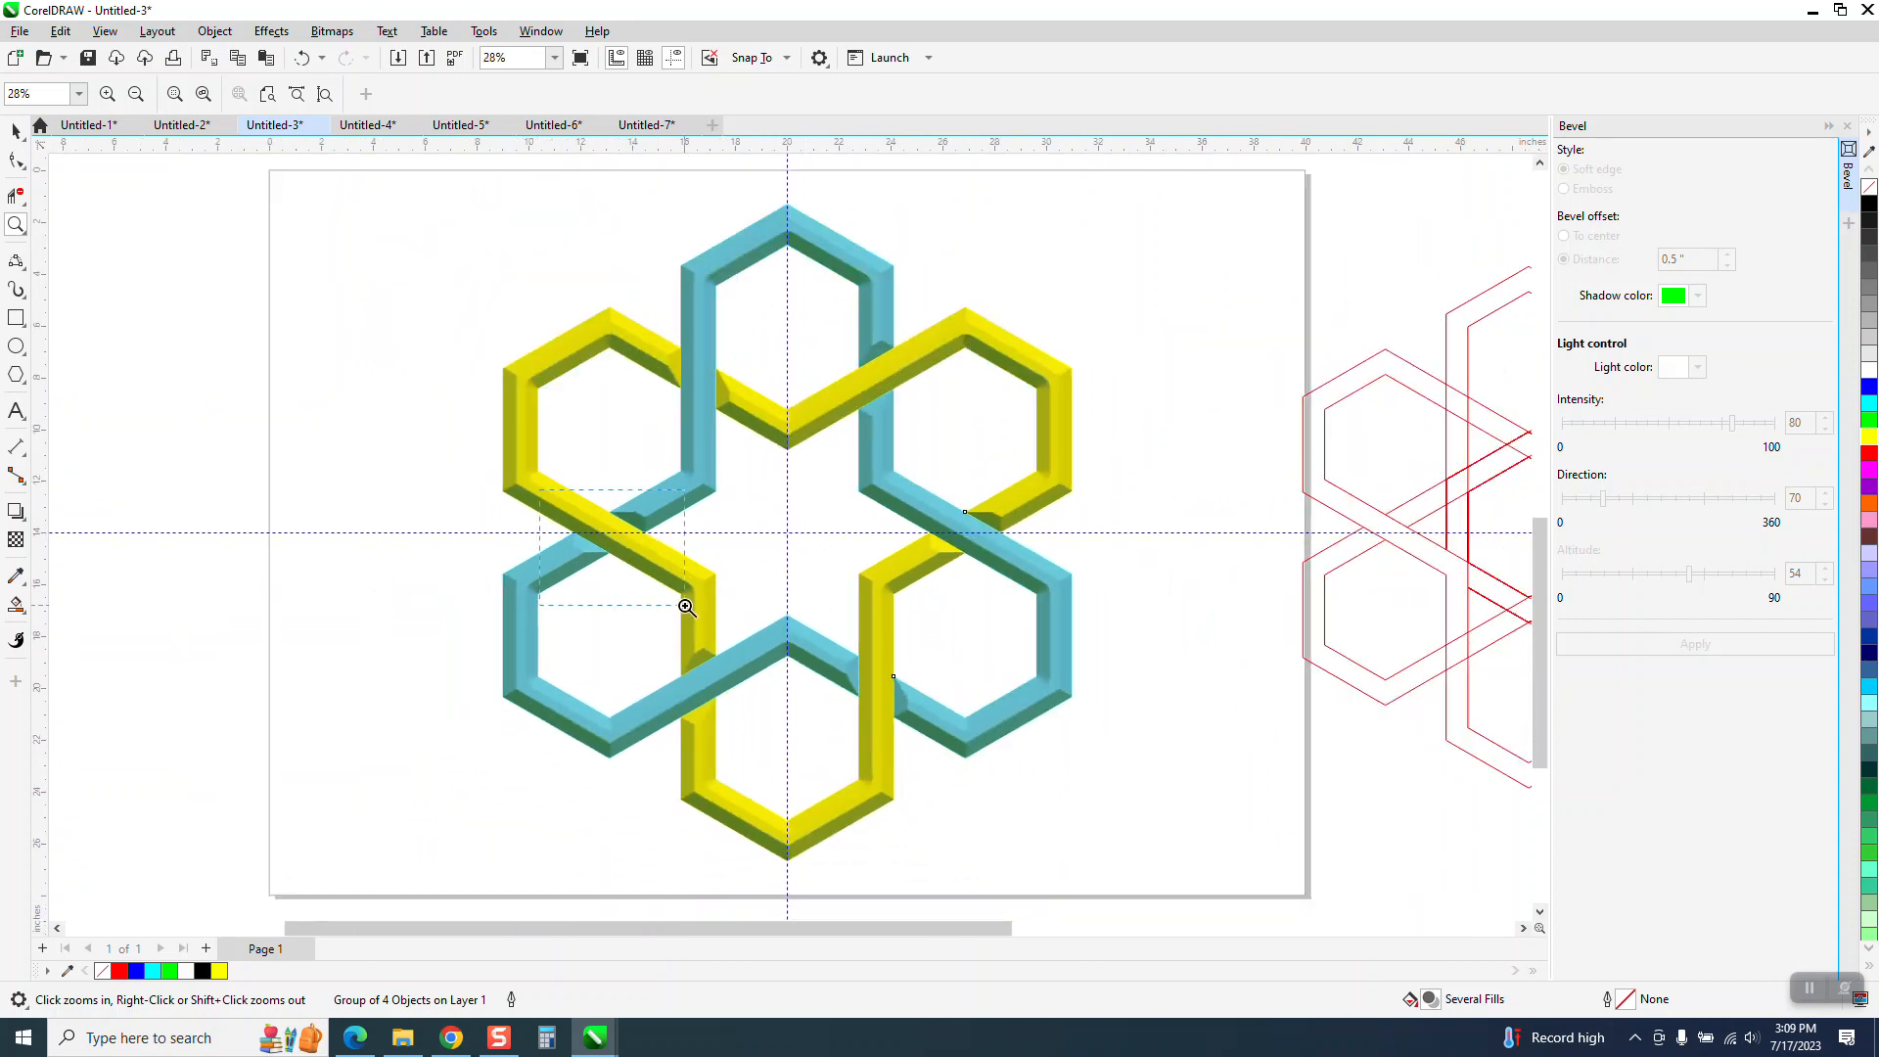
pyautogui.scroll(4, 693, 606)
pyautogui.scroll(-4, 702, 612)
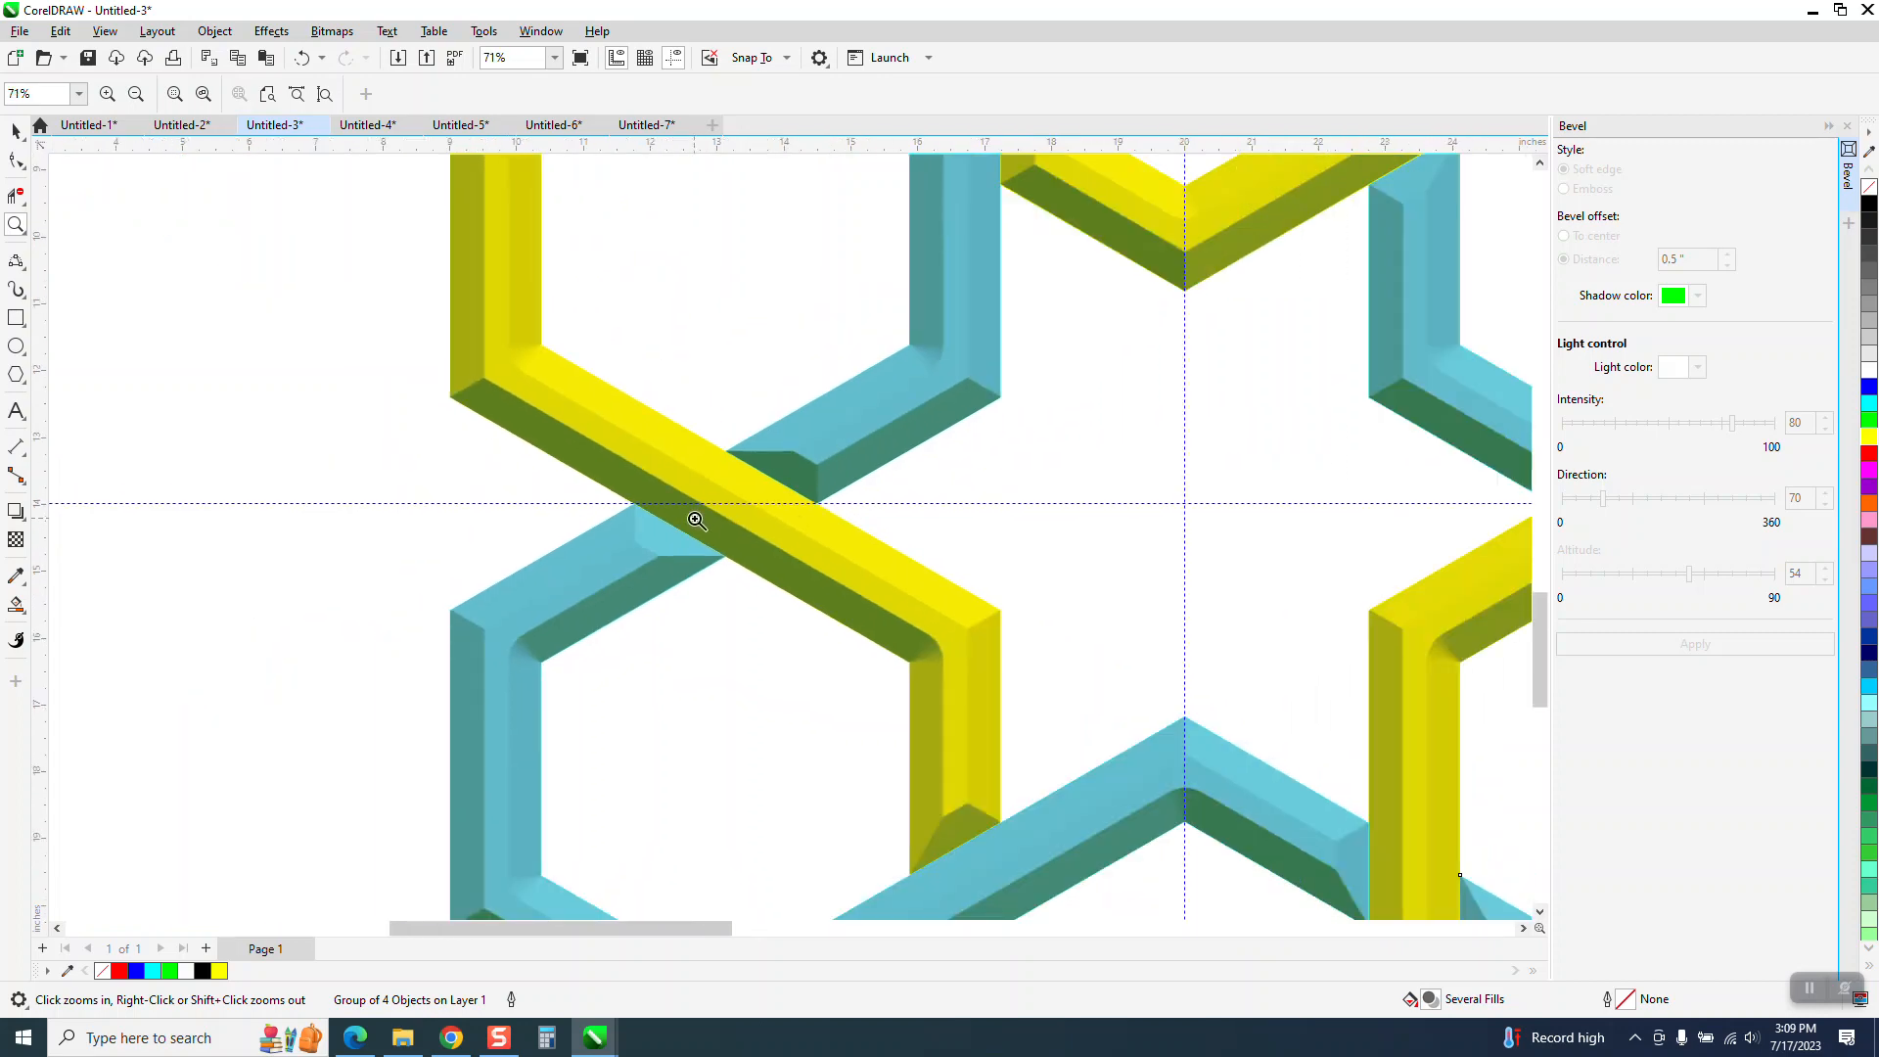
pyautogui.scroll(-2, 699, 519)
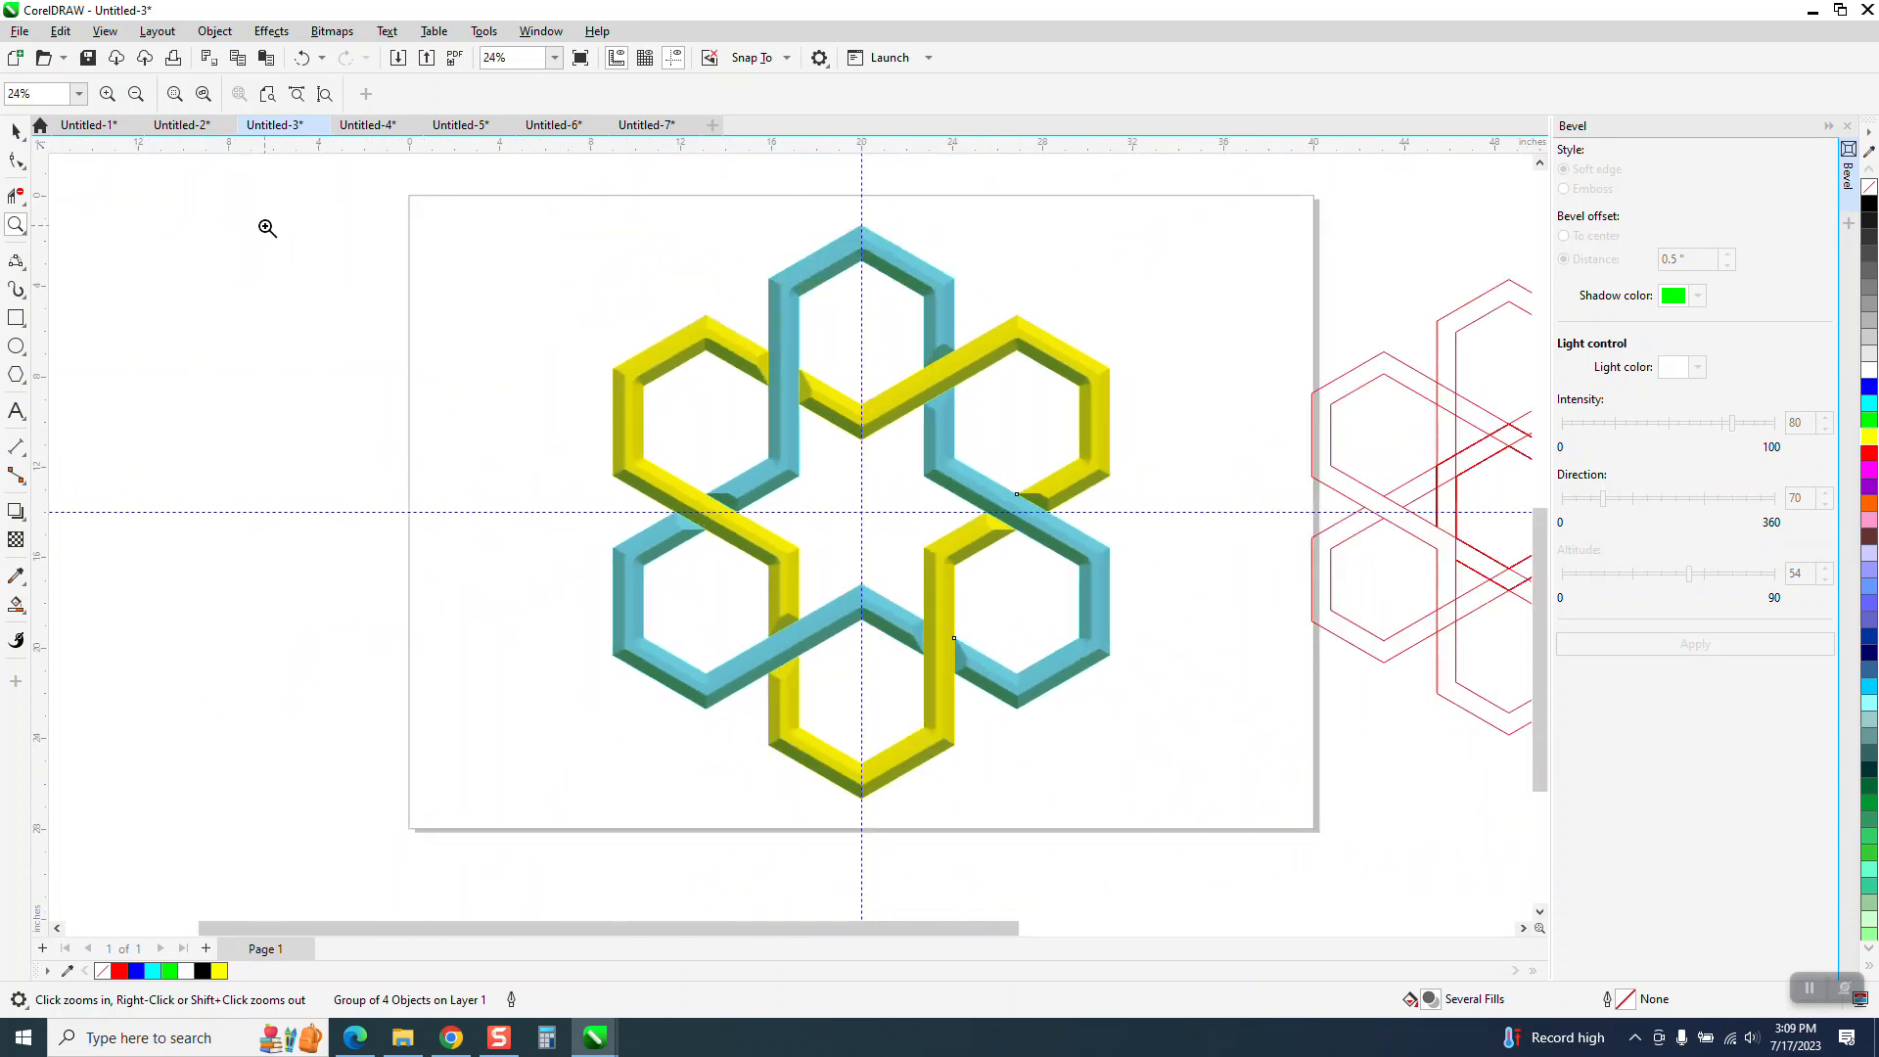
pyautogui.click(16, 130)
pyautogui.moveTo(569, 208); pyautogui.dragTo(1200, 803)
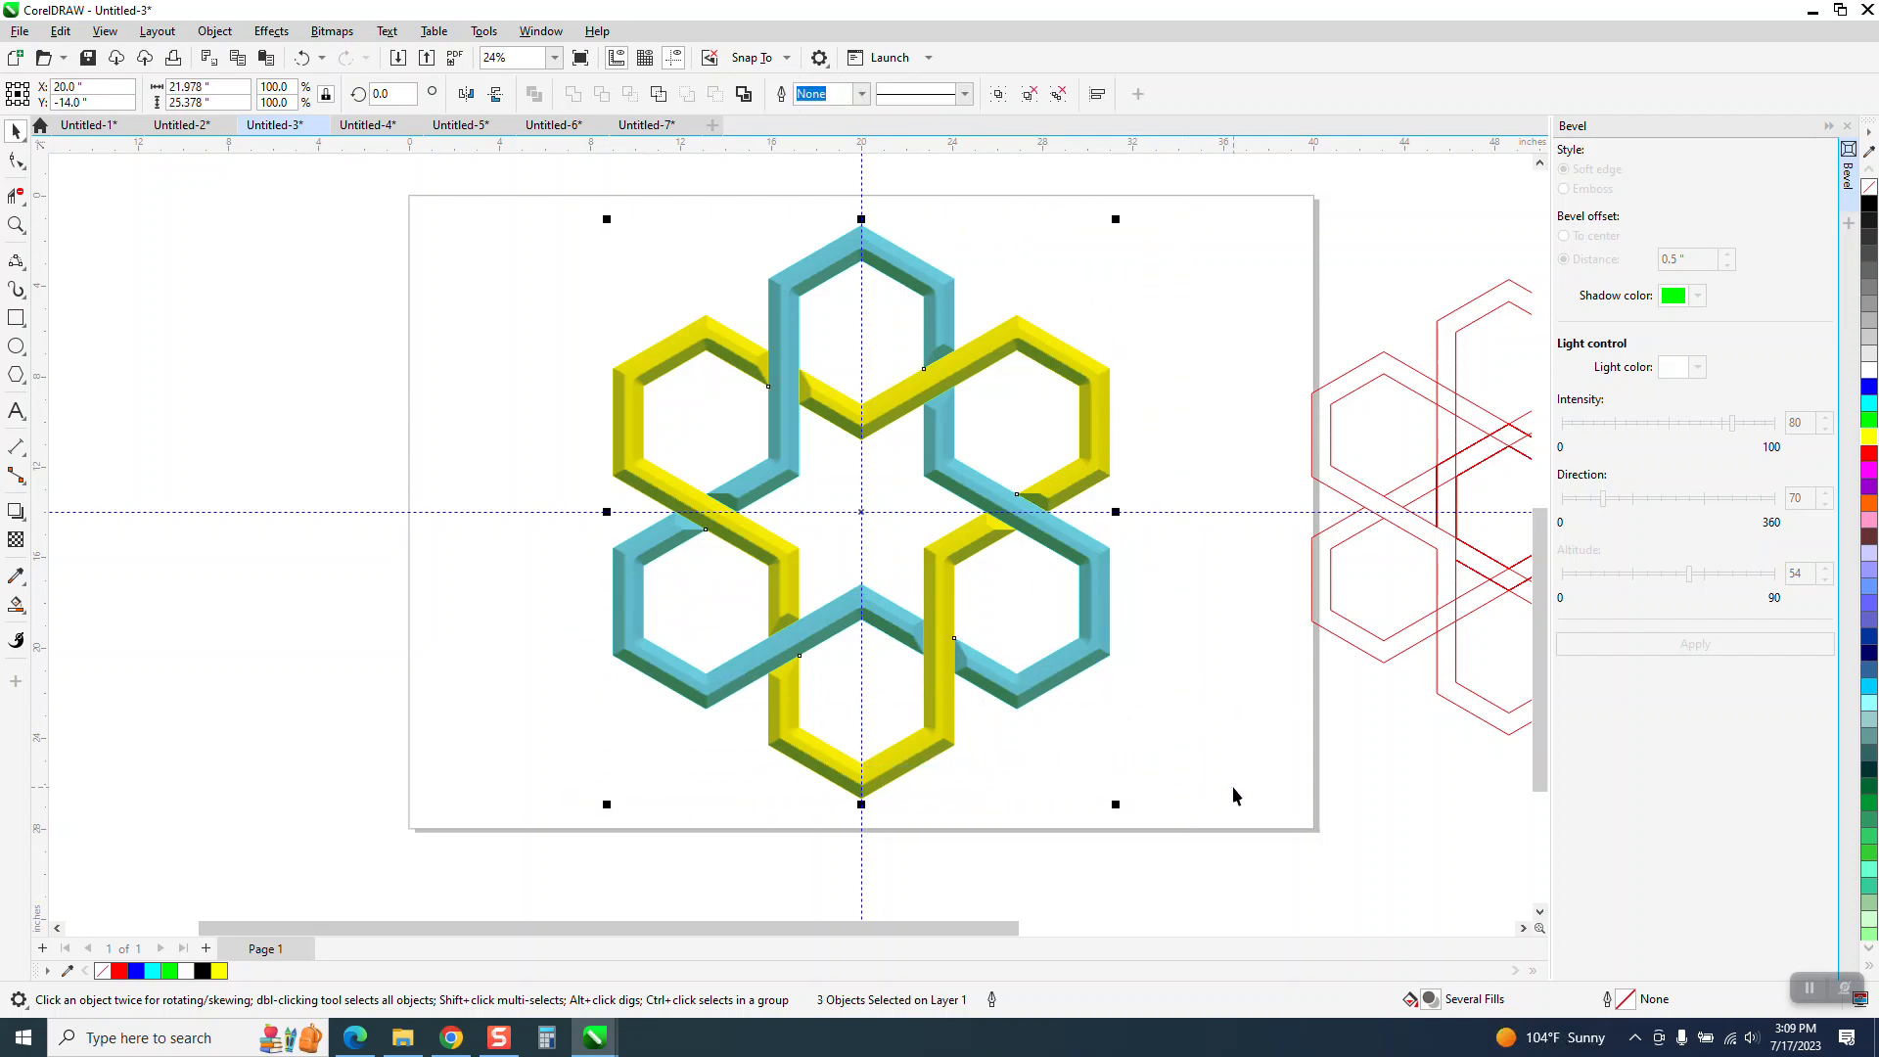
pyautogui.hotkey('ctrl', 'g')
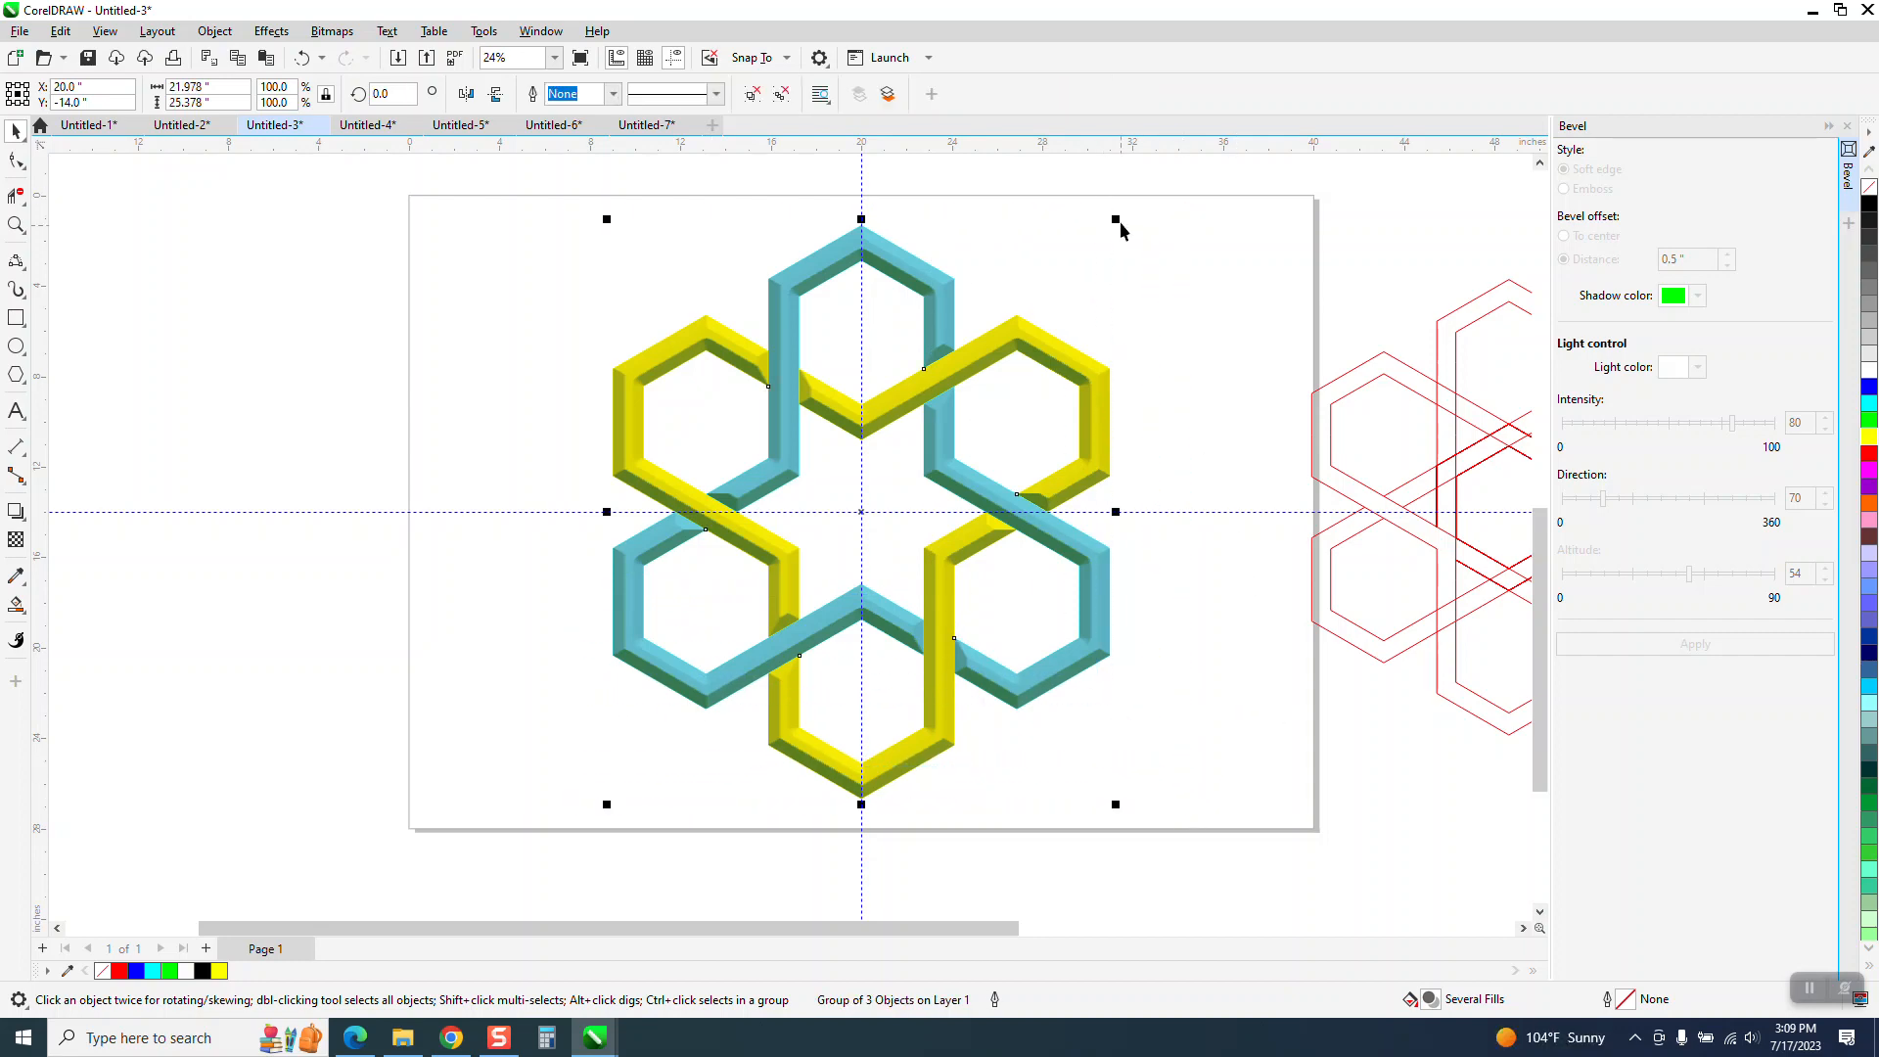
pyautogui.moveTo(1120, 229); pyautogui.dragTo(867, 519)
pyautogui.press('p')
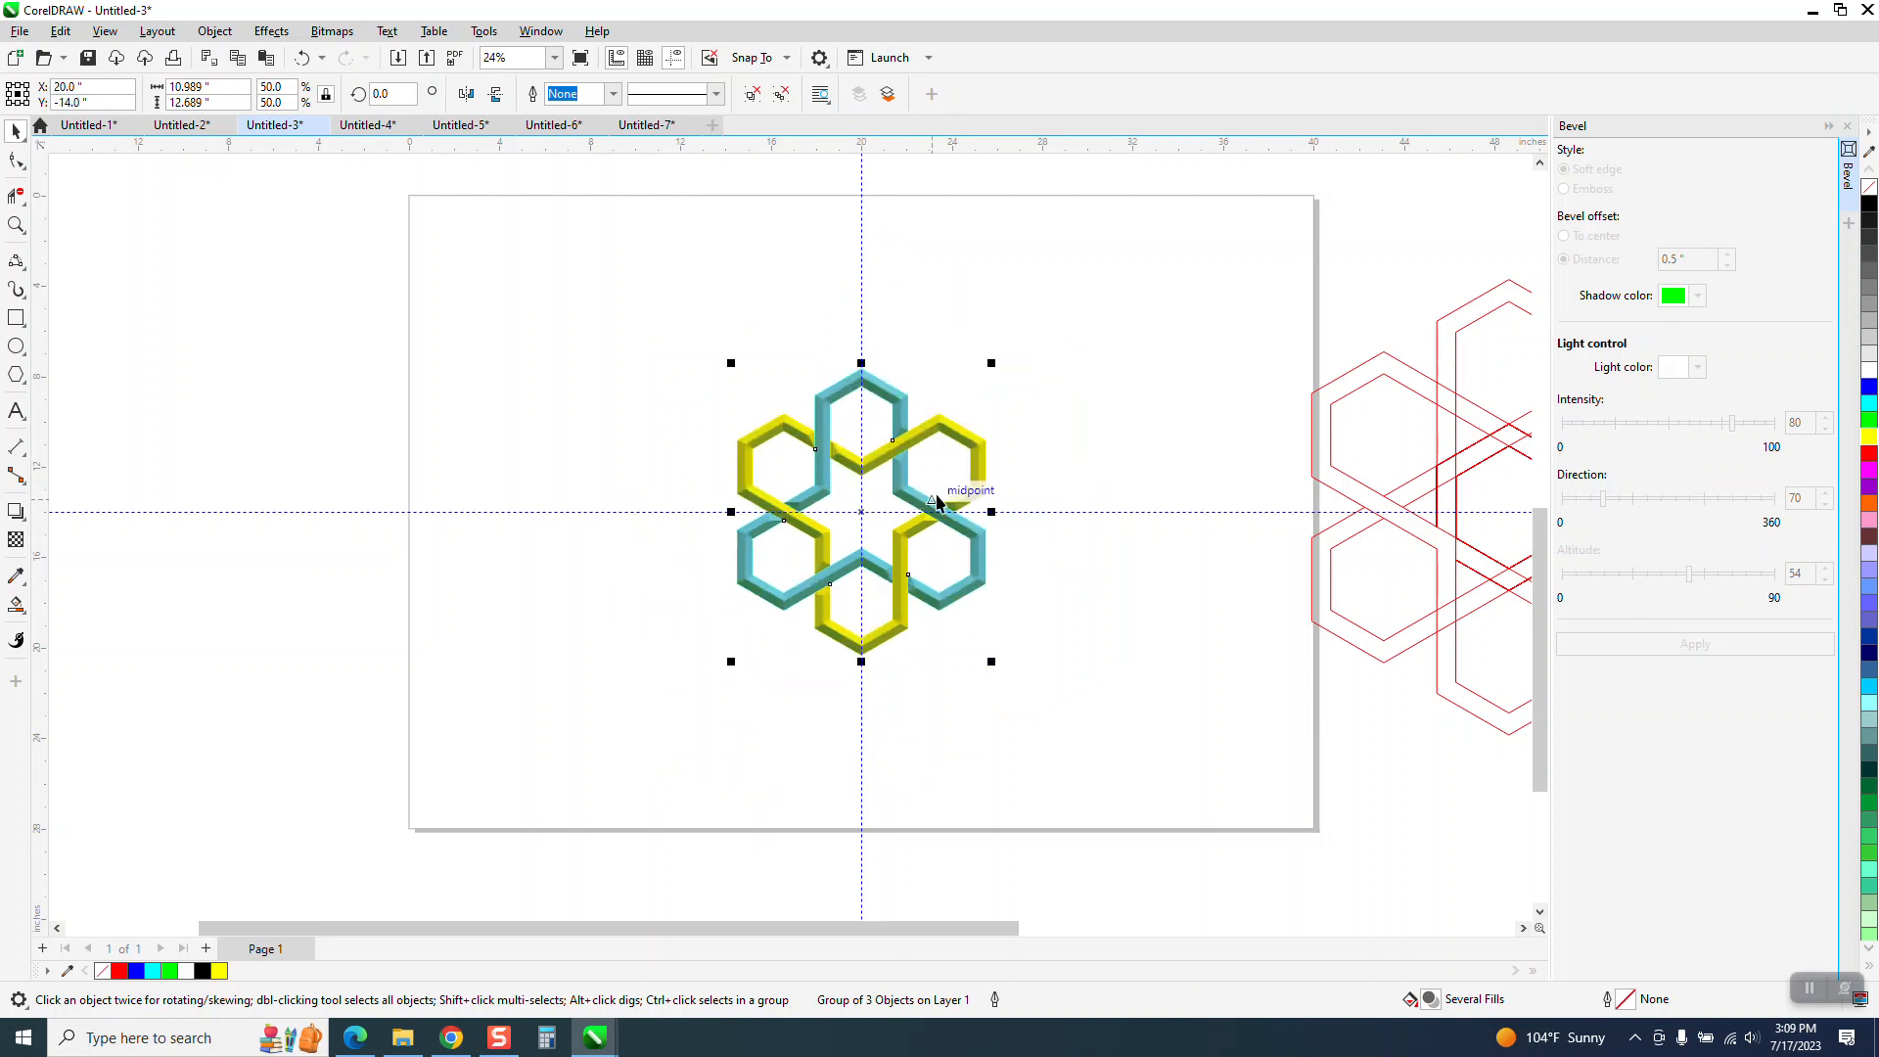
# Add a black-filled rectangle matching the bounds of the interlaced pattern and place it behind the pattern.
pyautogui.doubleClick(15, 320)
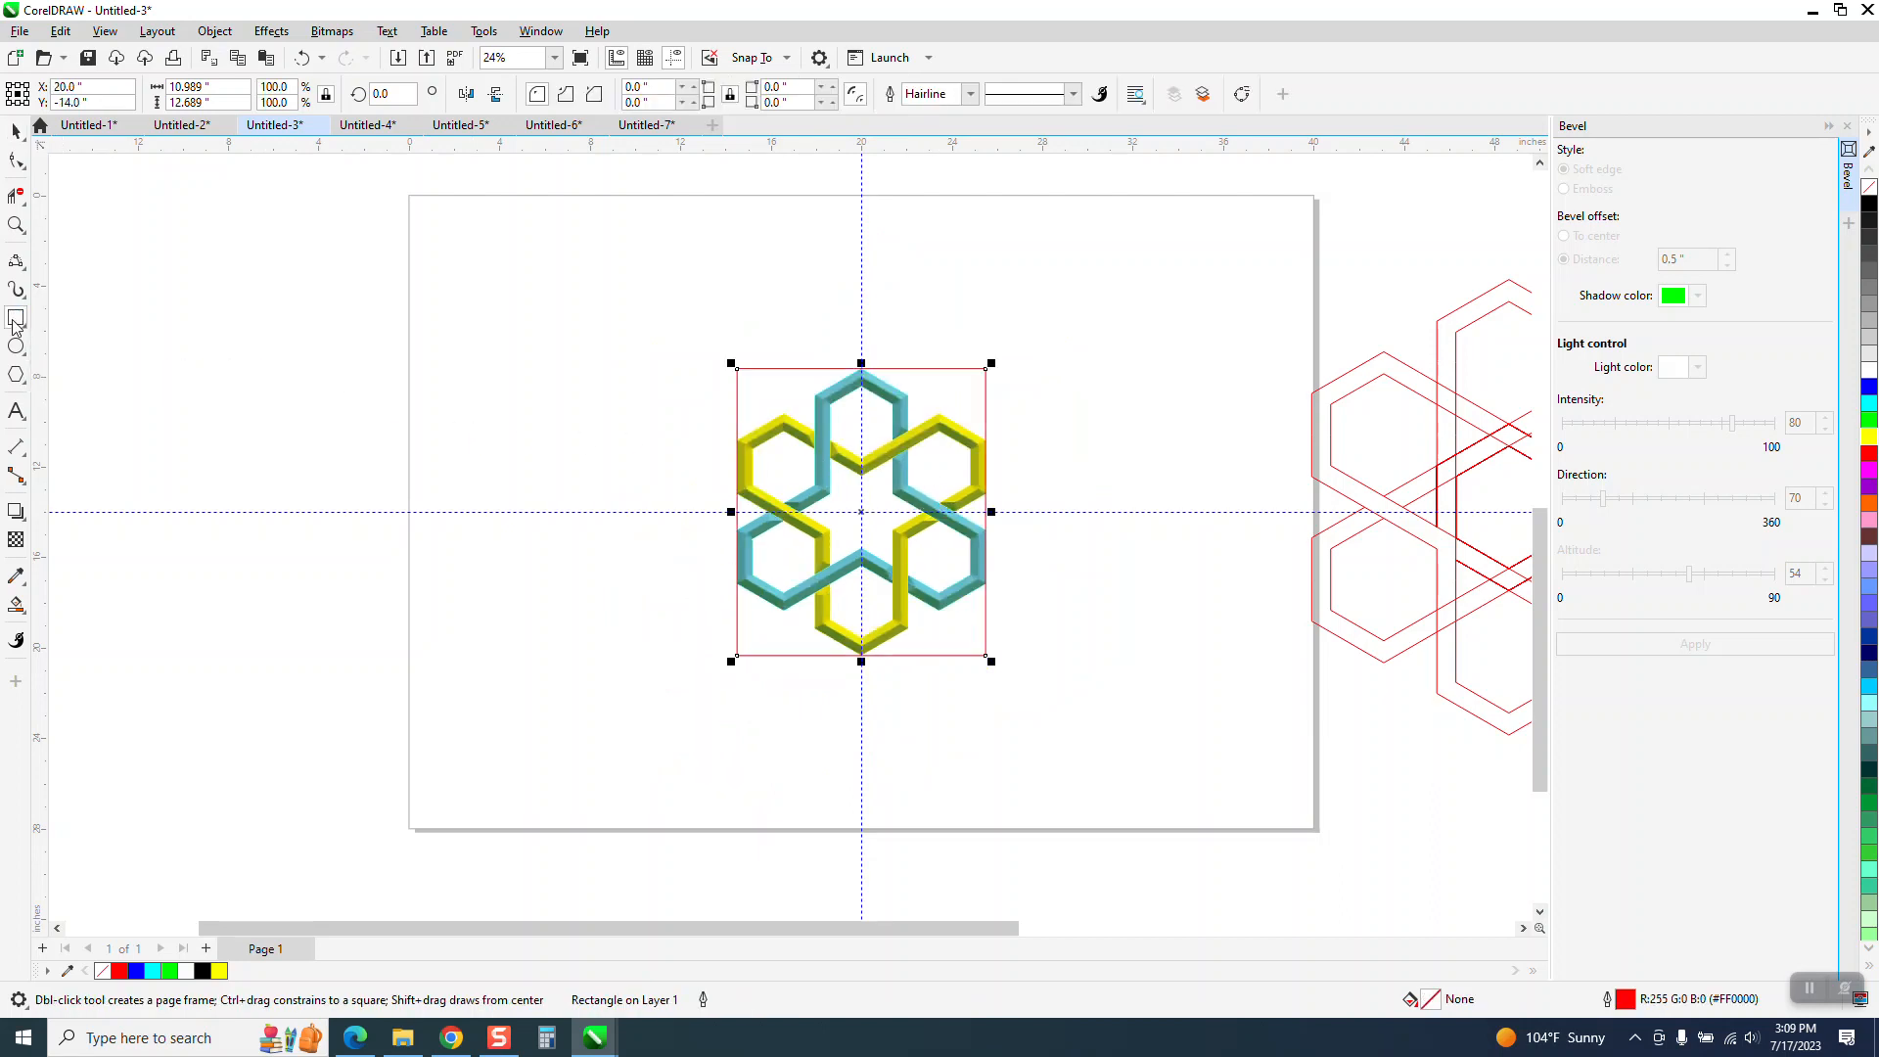
pyautogui.click(1871, 208)
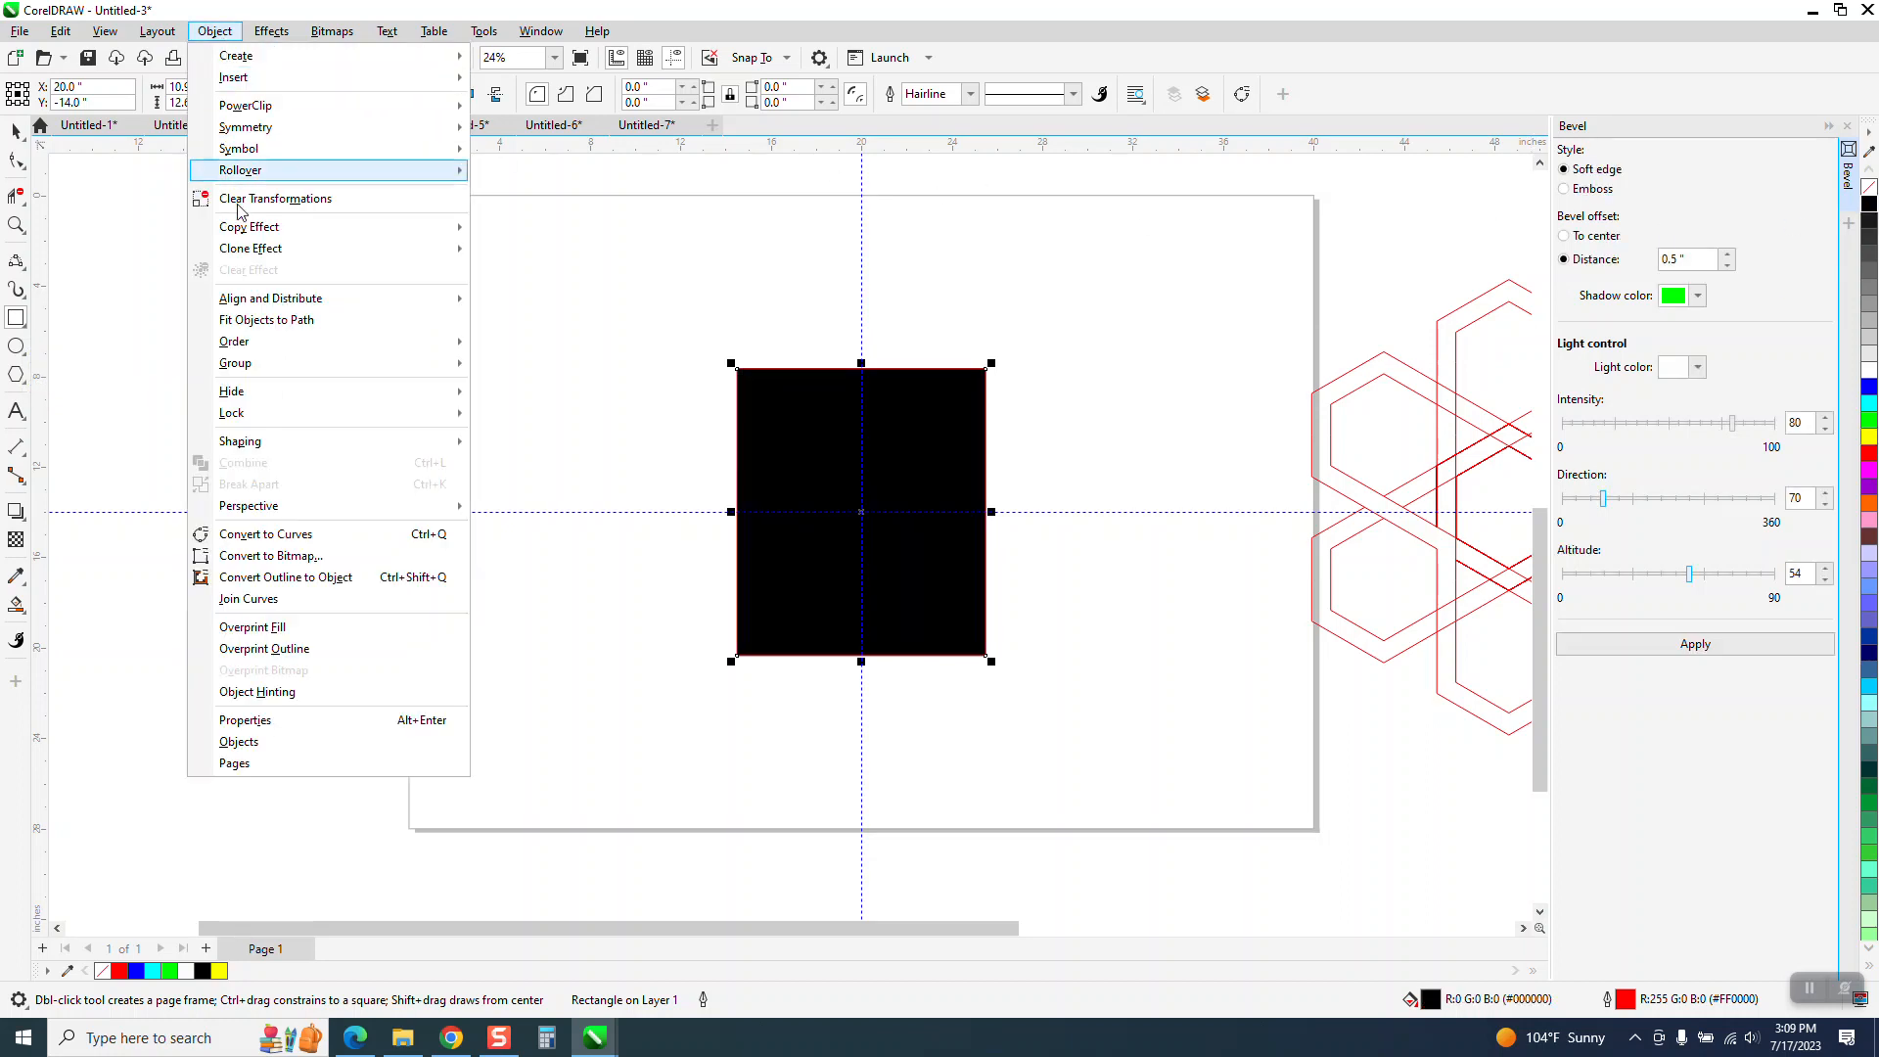
pyautogui.moveTo(247, 341)
pyautogui.click(528, 366)
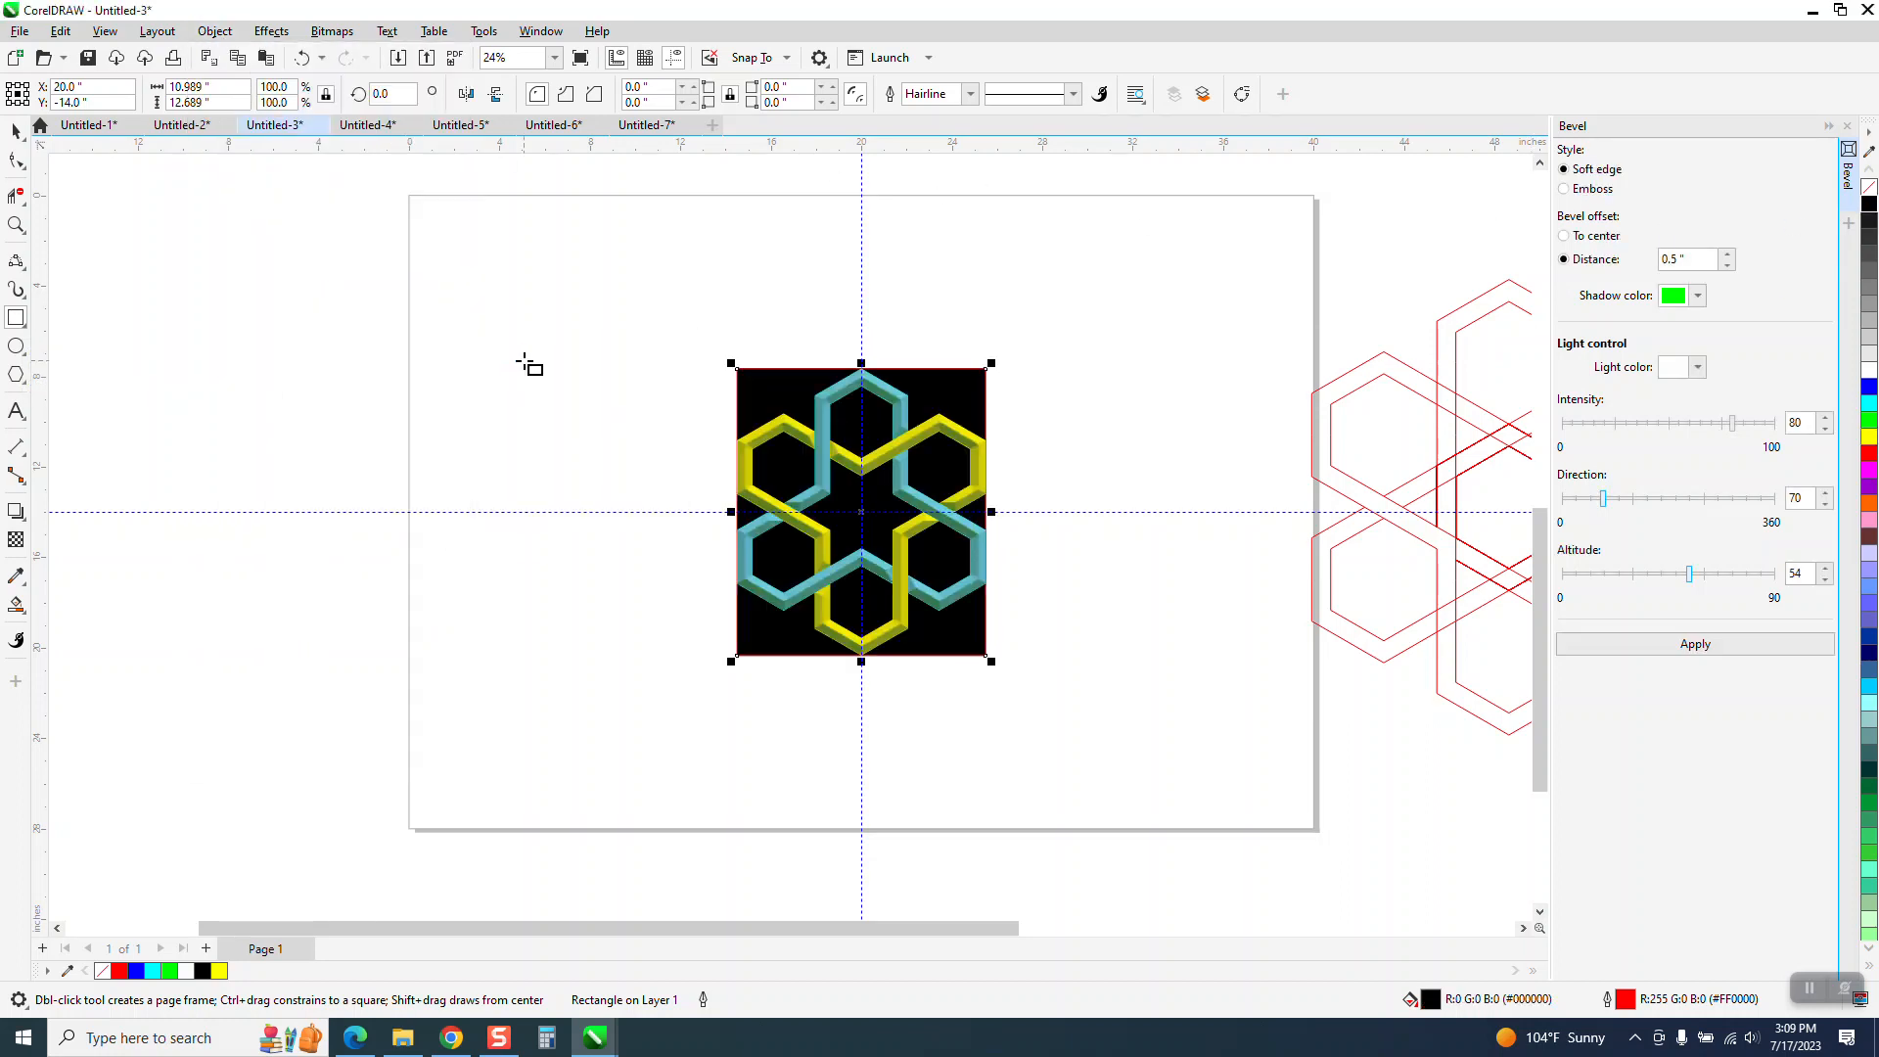
pyautogui.click(16, 224)
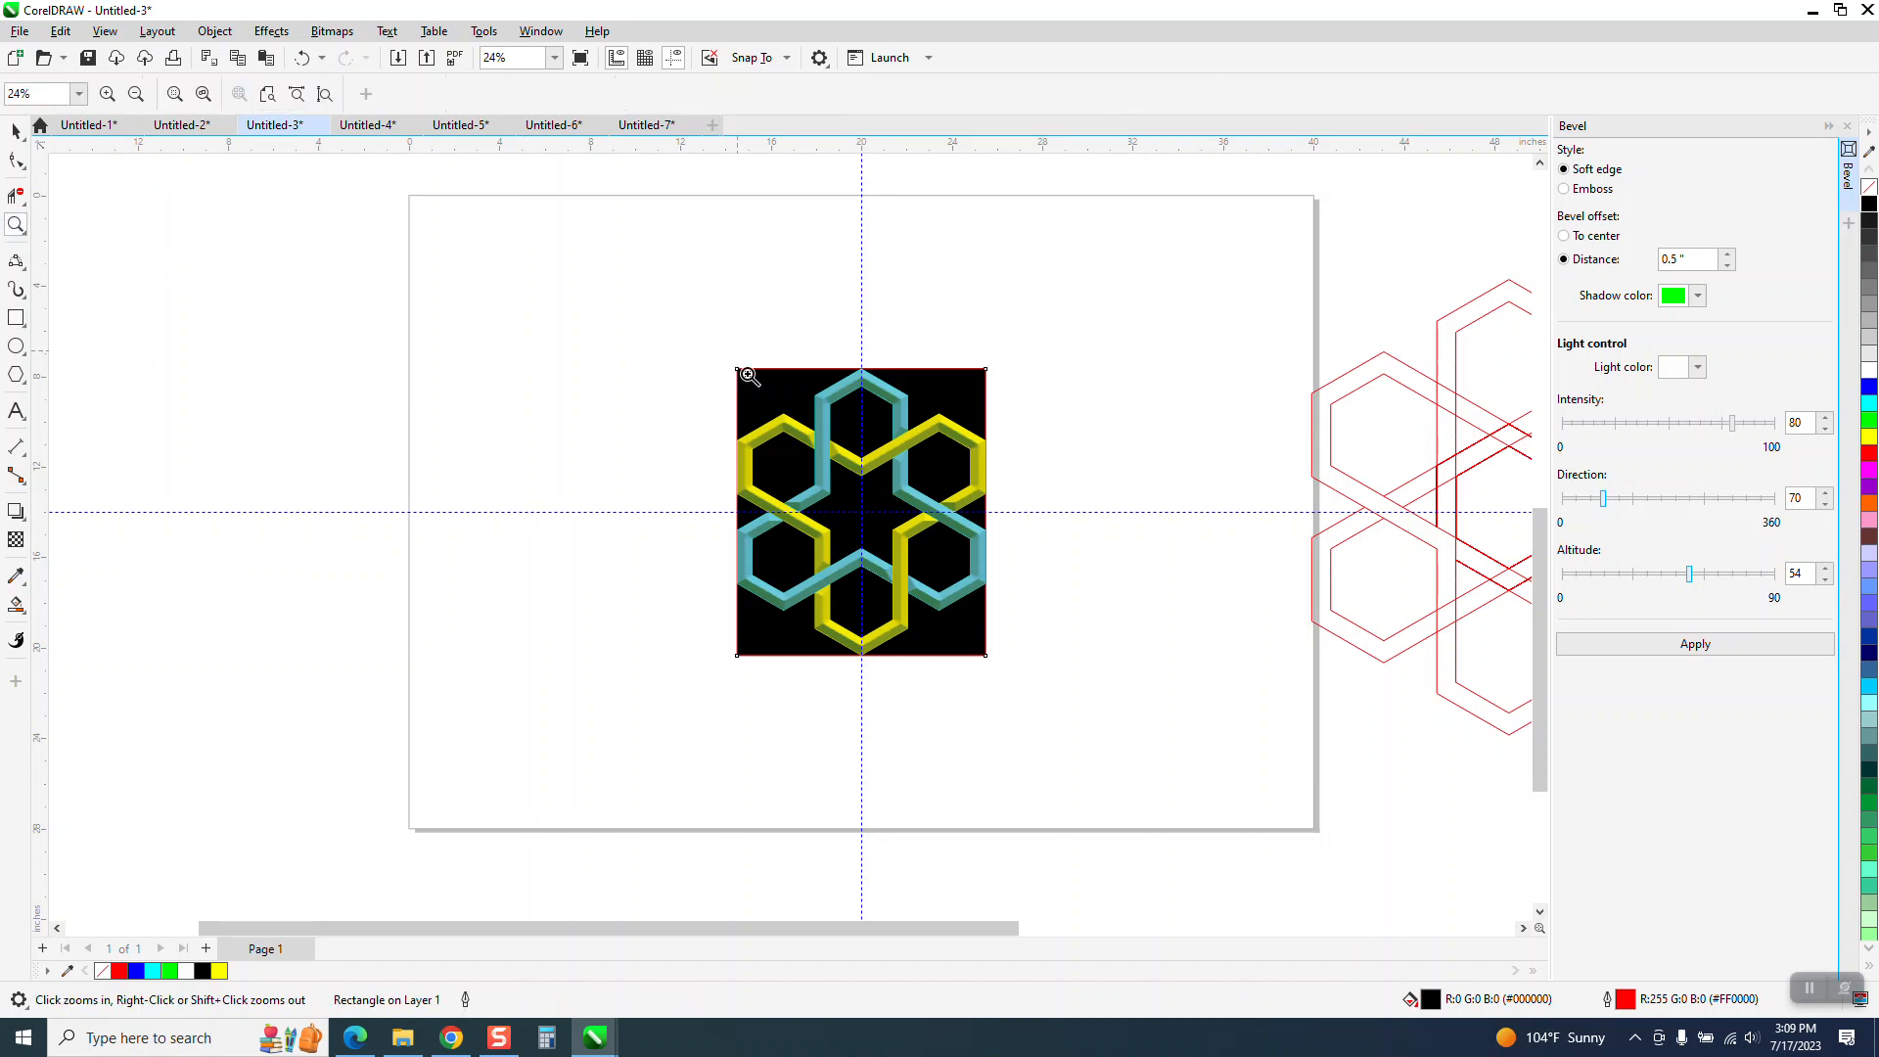
pyautogui.moveTo(742, 364); pyautogui.dragTo(1113, 697)
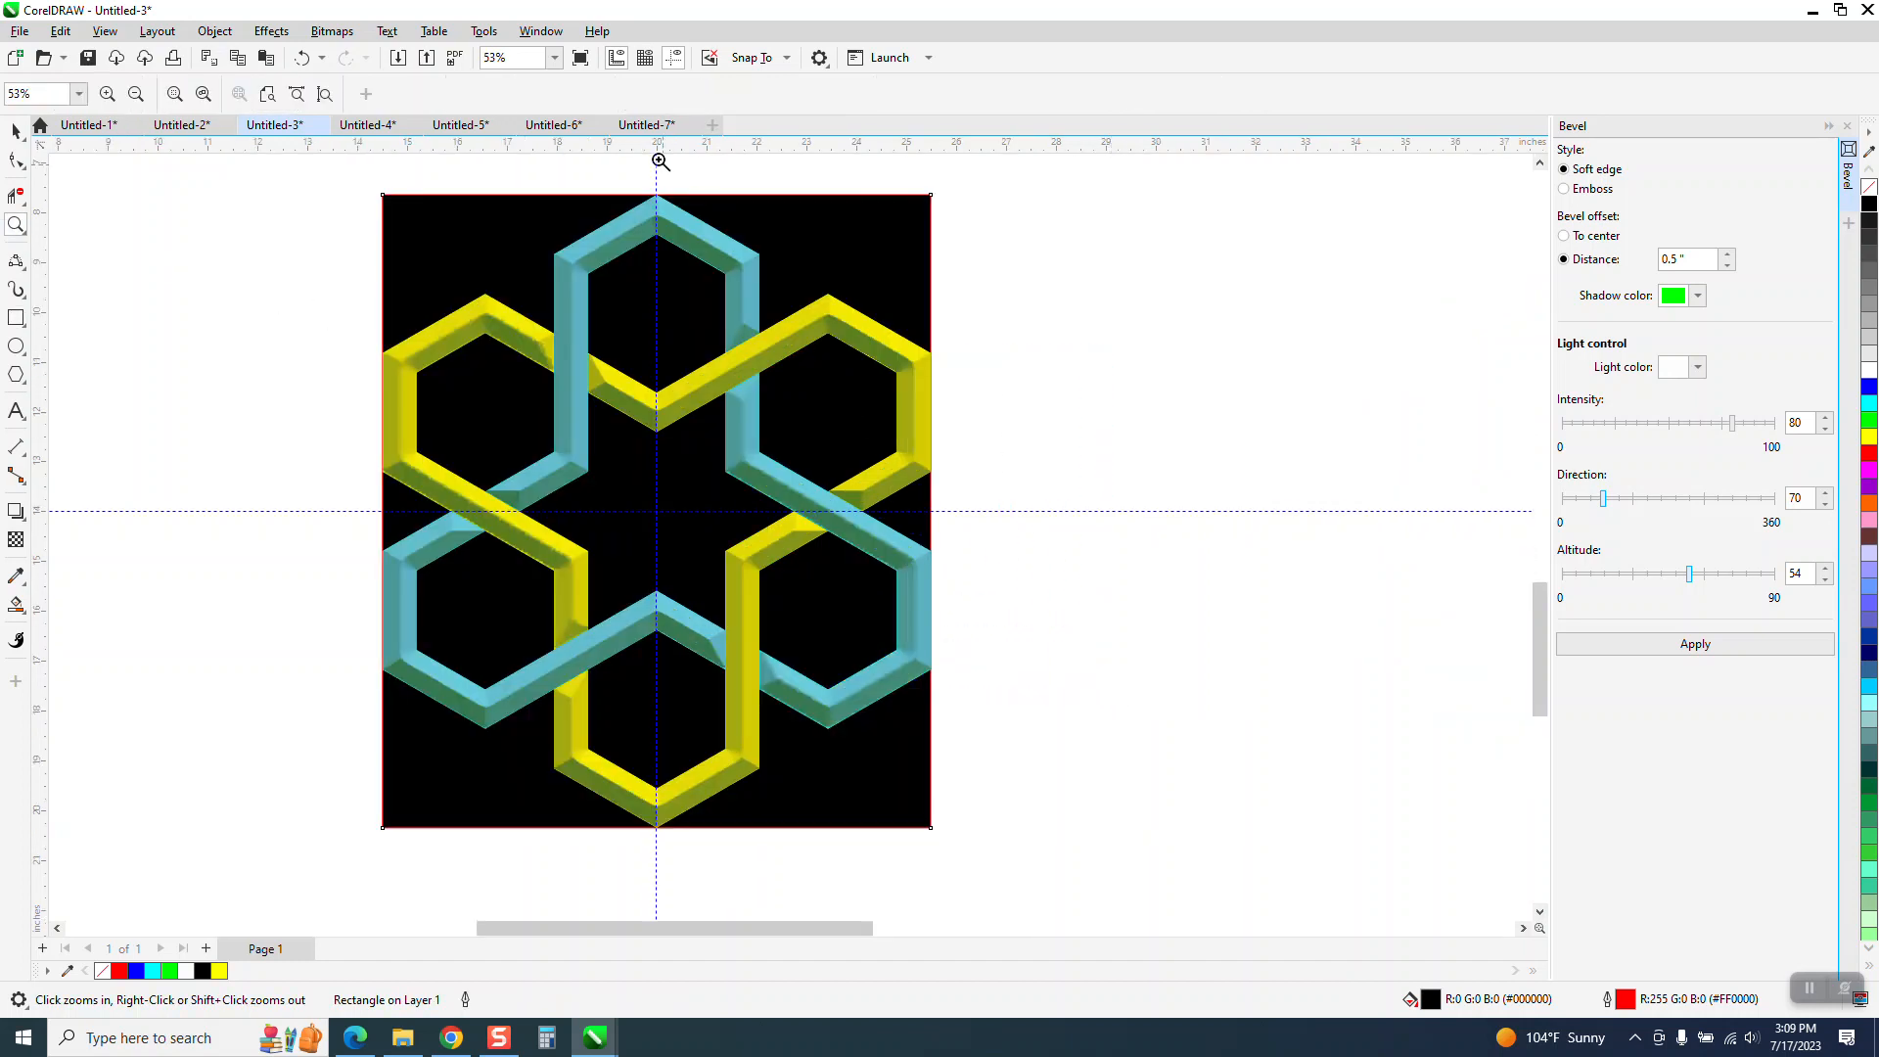